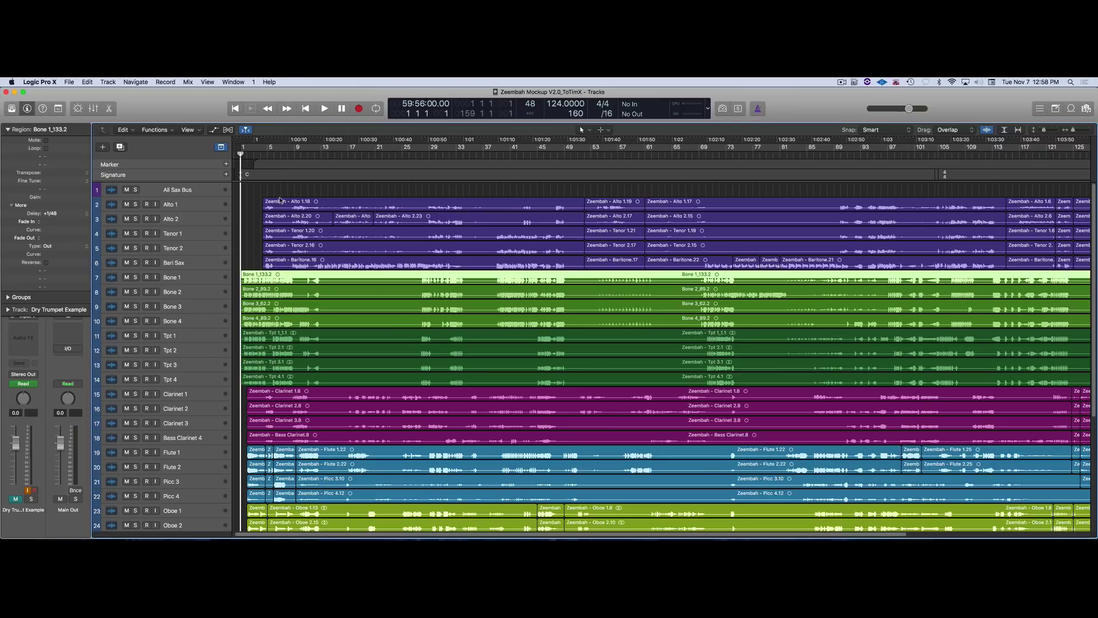
Play the full mix from the start to about bar 12 and collapse the region inspector
key(space)
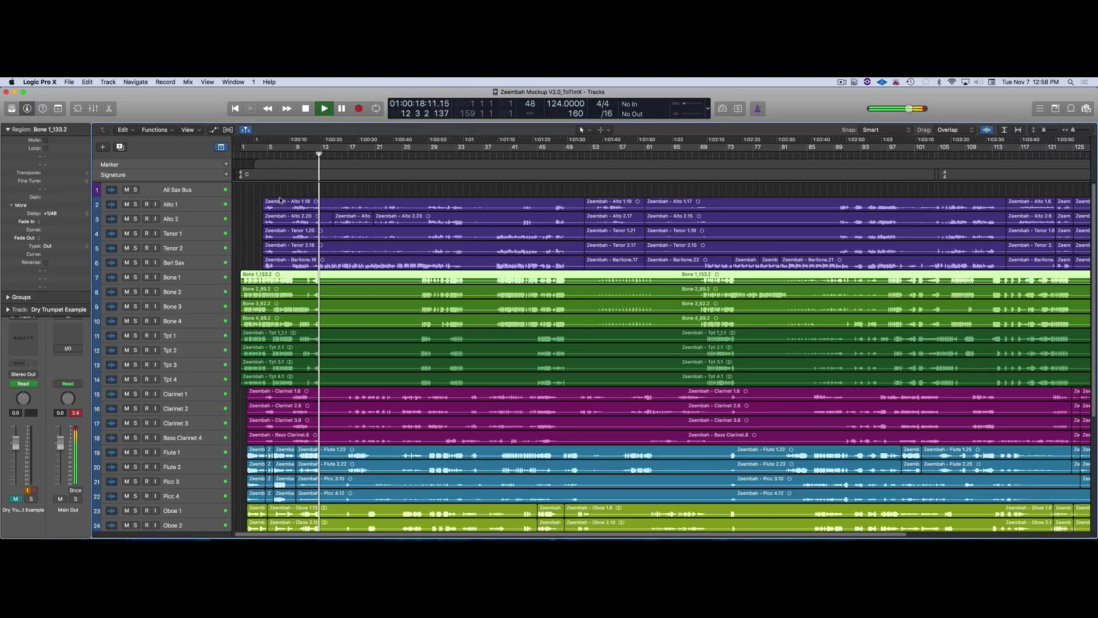
key(space)
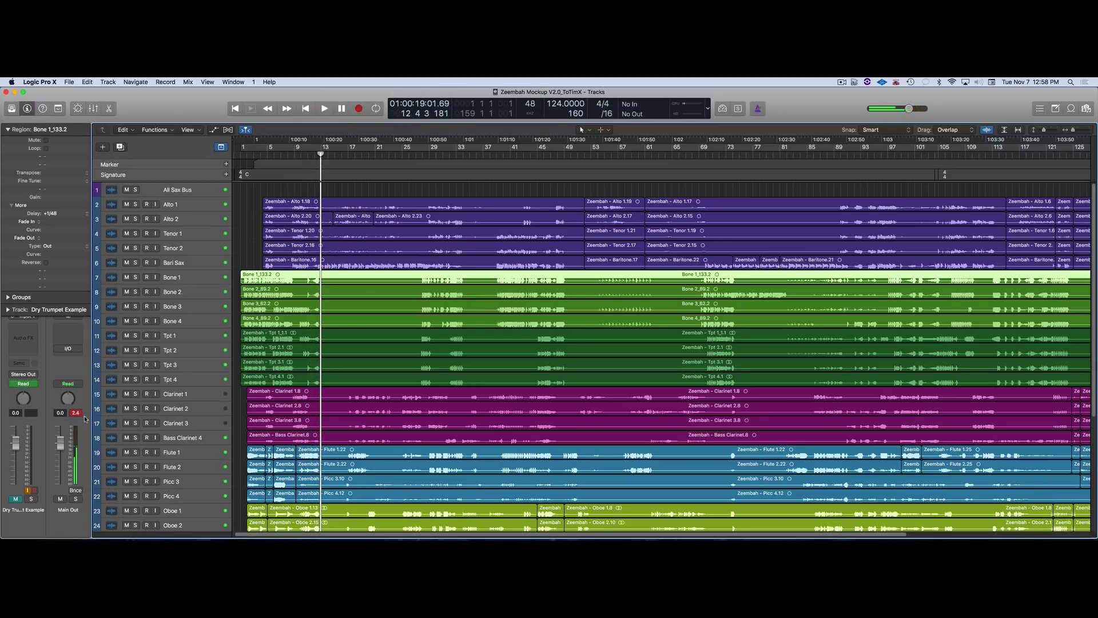
click(8, 130)
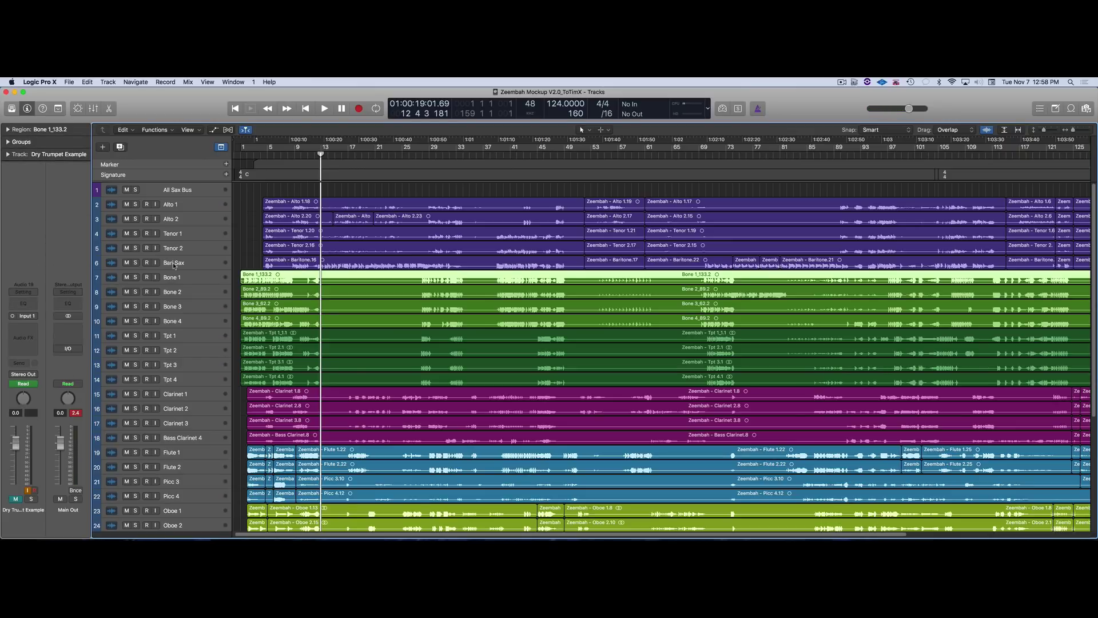
Select the Alto 1 track, and solo all the trombone and trumpet regions from Bone 1 to Tpt 4
click(173, 208)
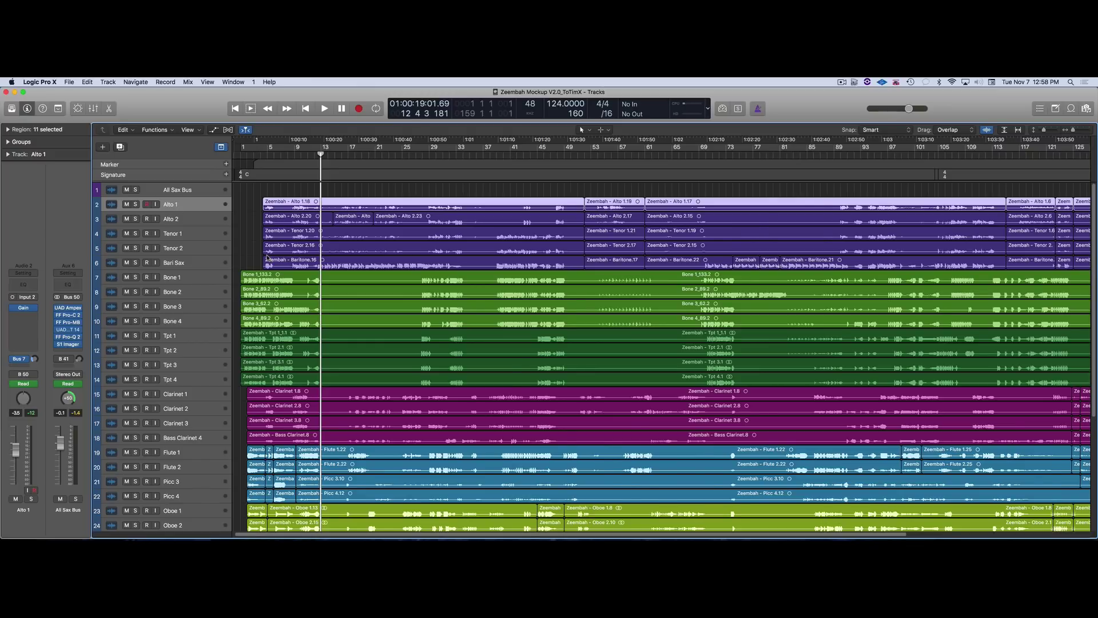
key(super+Right)
key(super+Down)
scroll(273, 259, left, 2)
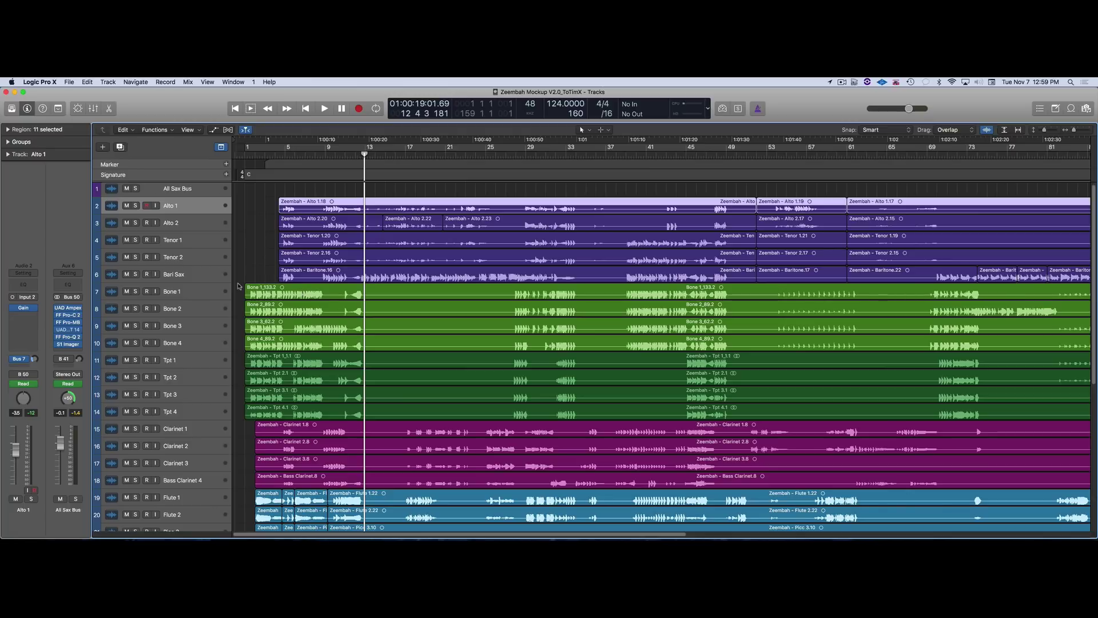
drag(239, 286, 282, 418)
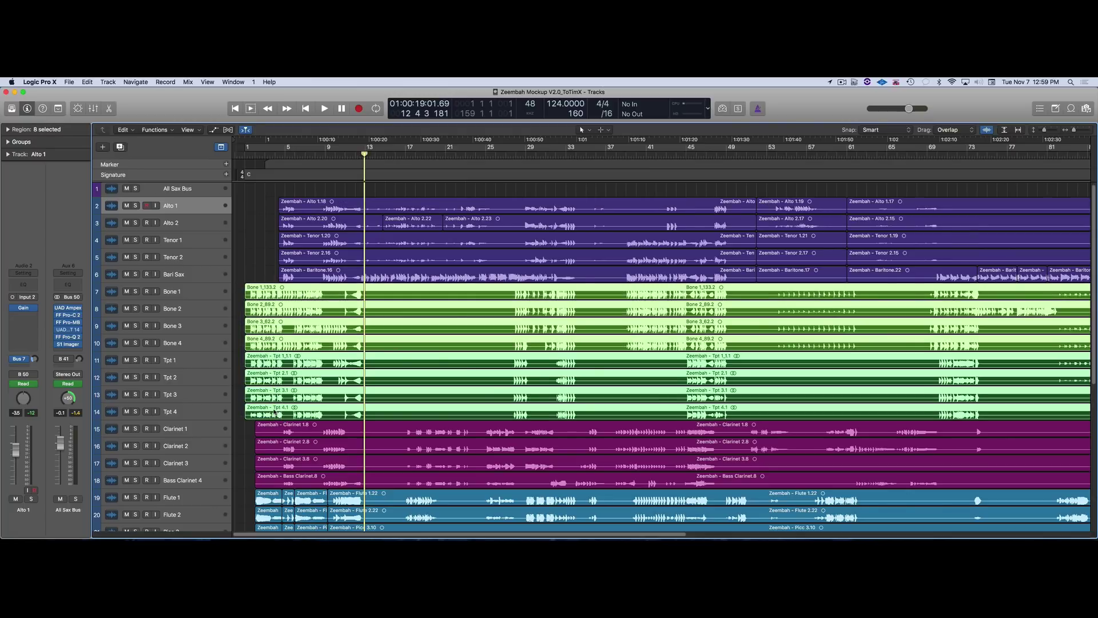
key(ctrl+s)
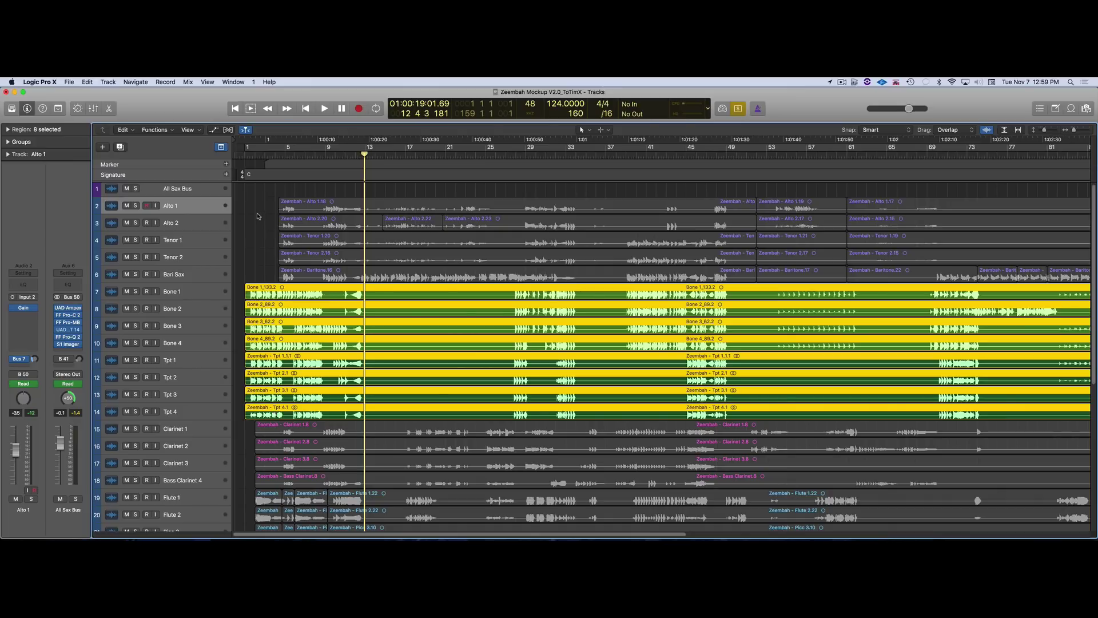
Switch the solo to the opening saxophone regions, look through the remaining tracks and clear the region selection
drag(265, 205, 309, 275)
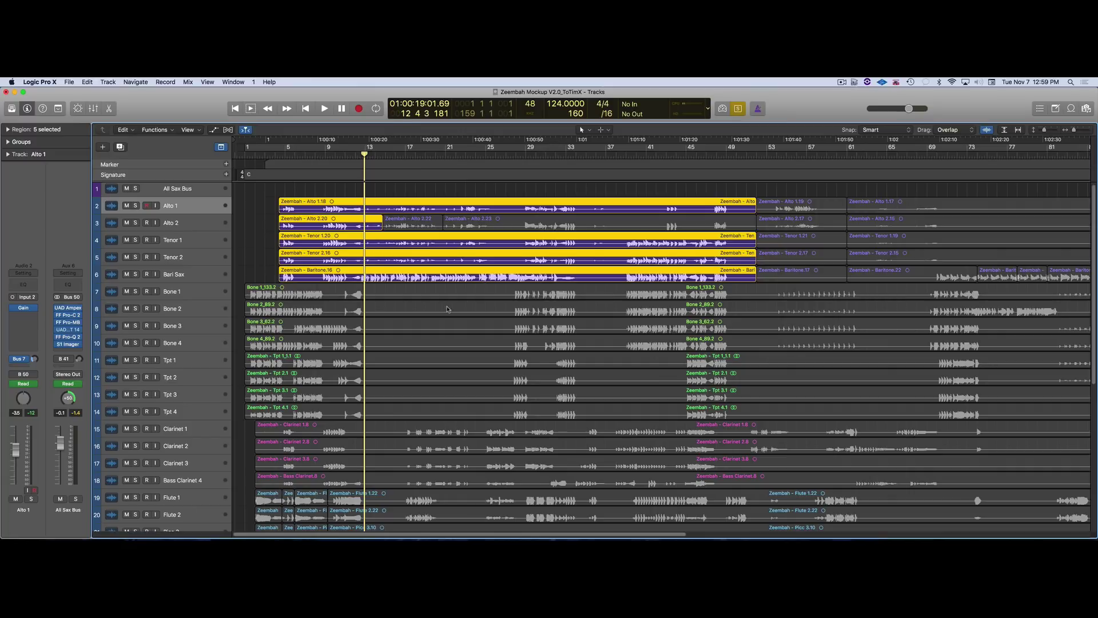
scroll(433, 306, down, 10)
scroll(308, 342, down, 5)
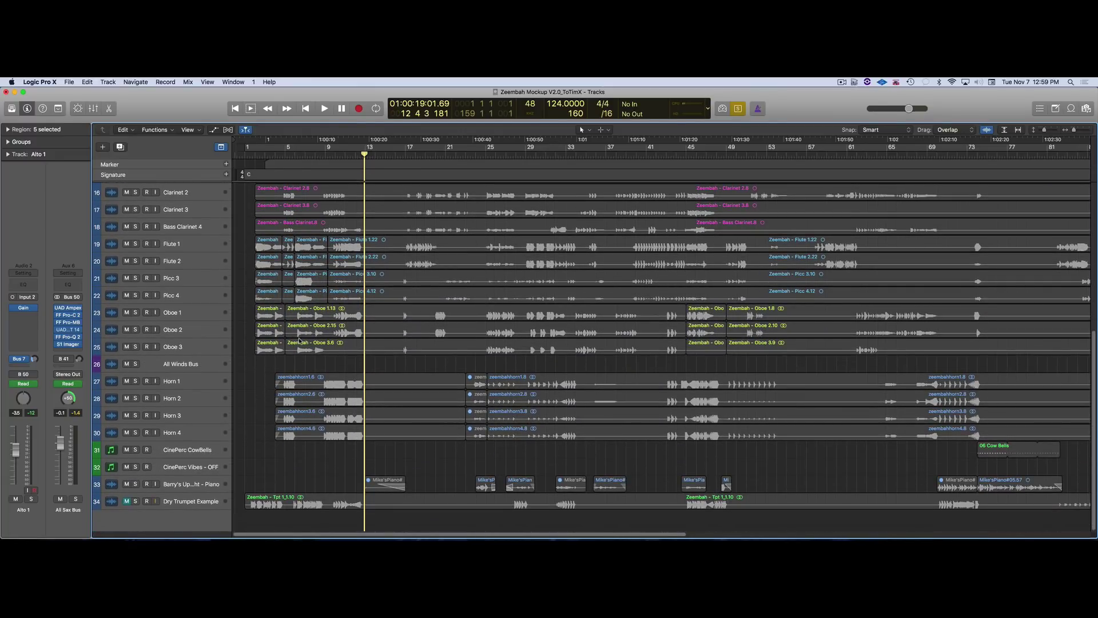
scroll(299, 341, up, 15)
click(258, 278)
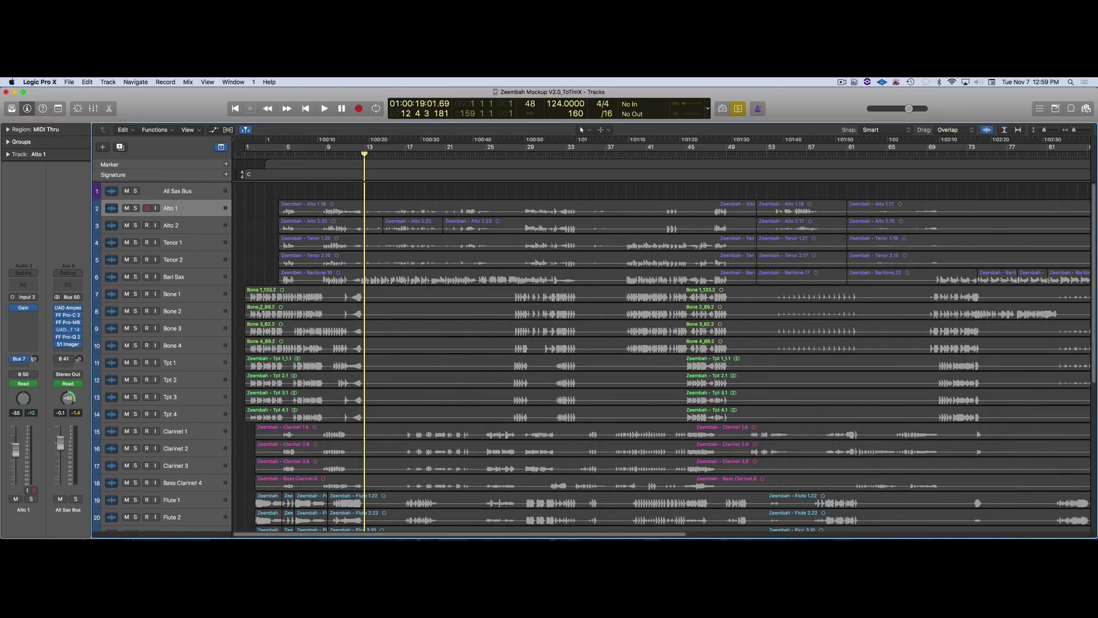
Unmute the Dry Trumpet Example track and solo its region
scroll(260, 310, down, 15)
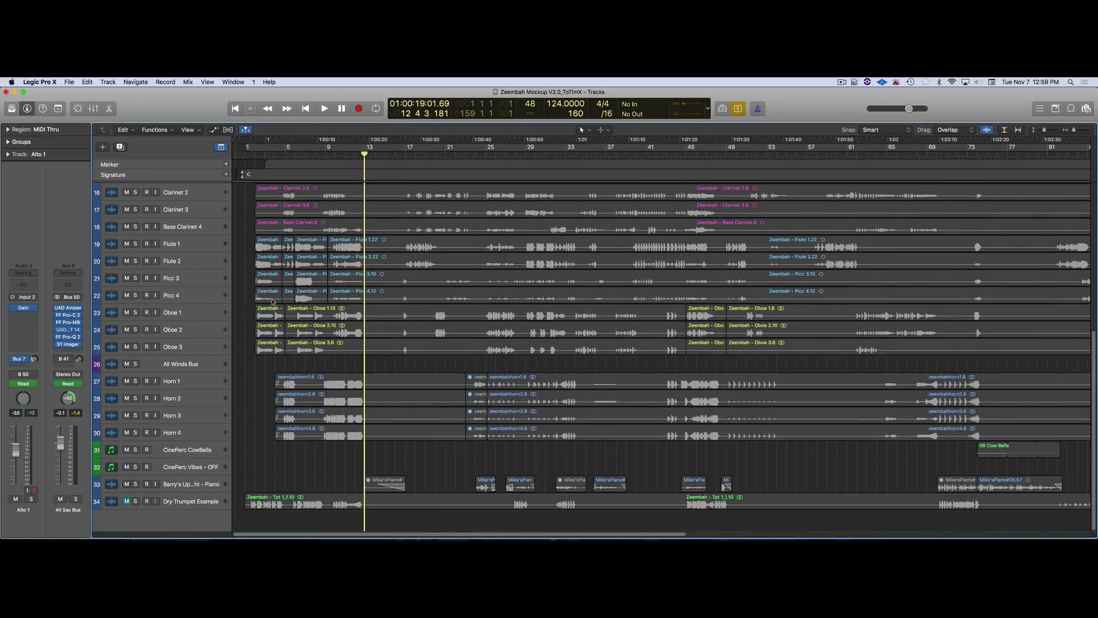
click(209, 503)
click(135, 503)
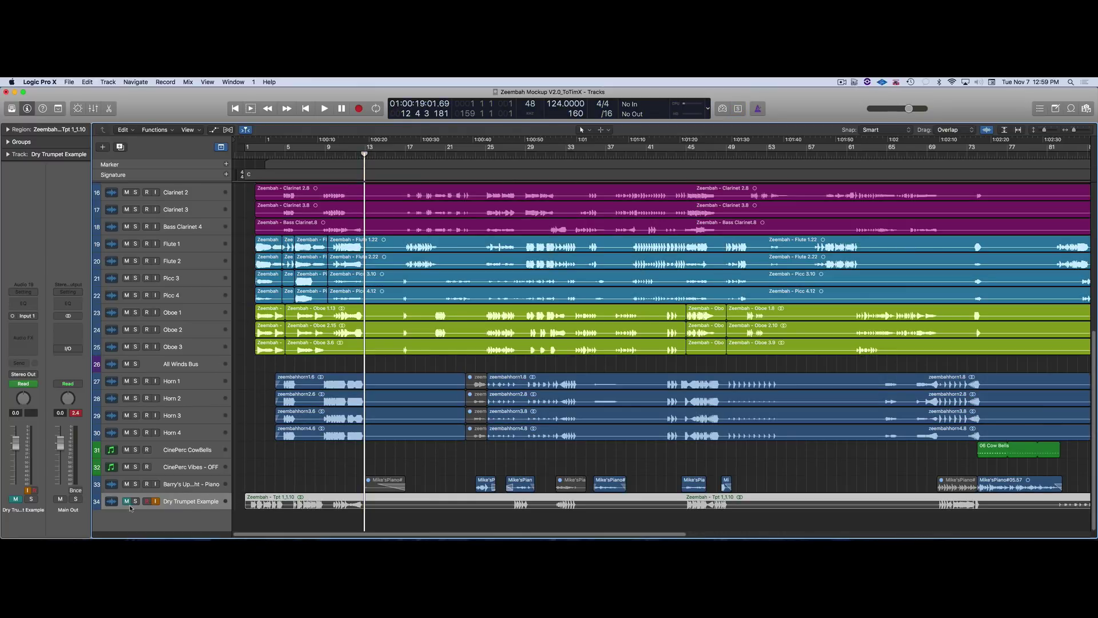
key(ctrl+s)
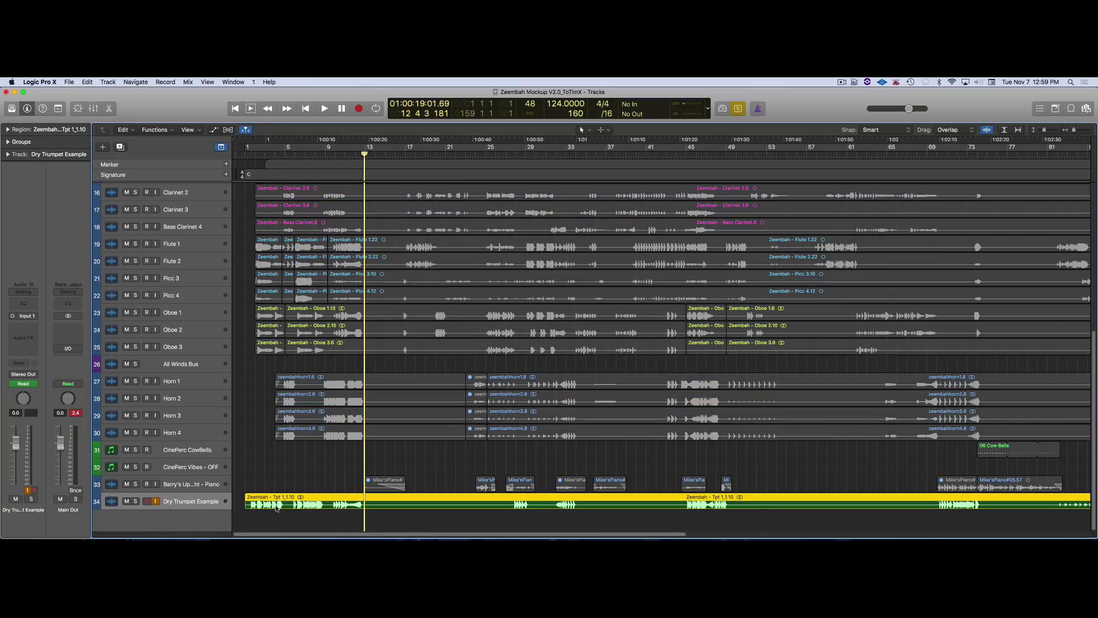
Play the soloed dry trumpet region from the start of the project to about bar 4
key(Return)
key(space)
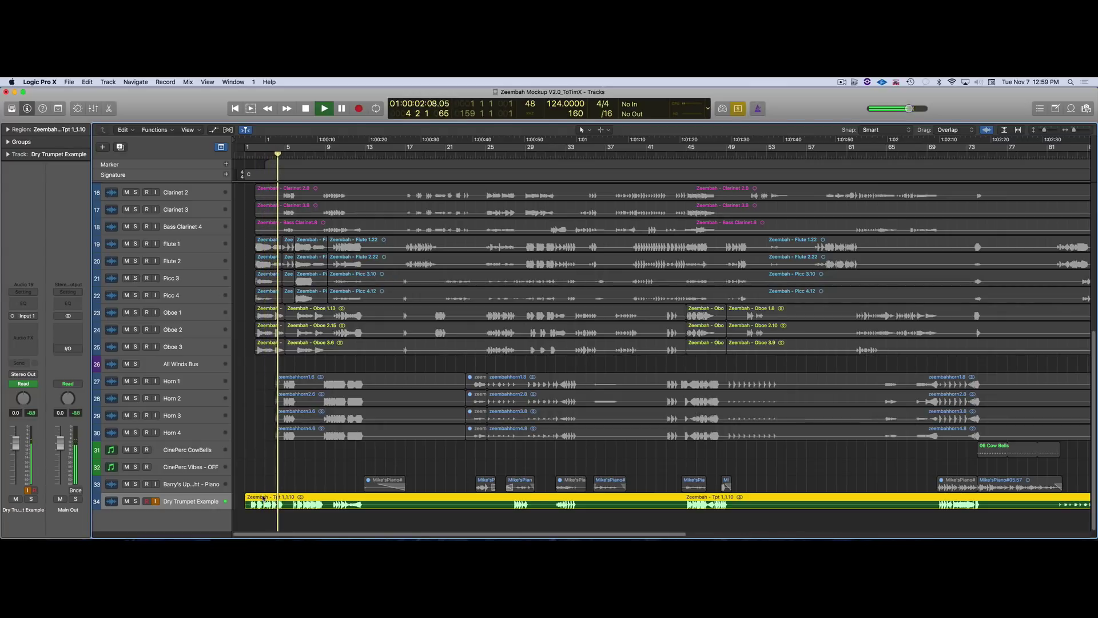
key(space)
Select the Tpt 1 track and open the UAD EMT 140 plate reverb on its Tpt Bus
scroll(309, 458, up, 10)
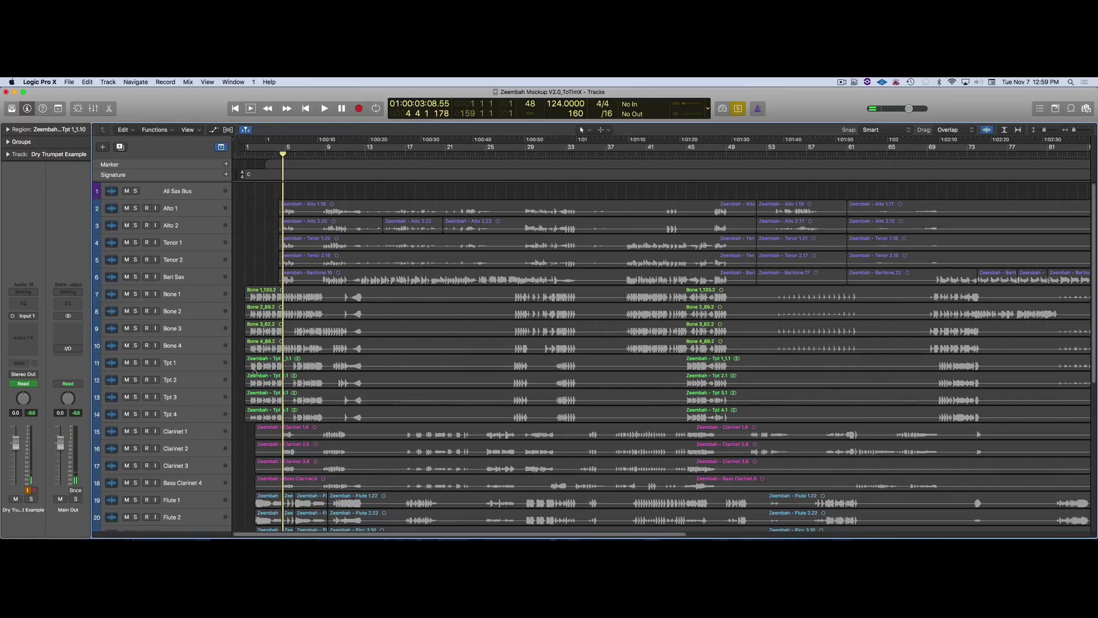
click(190, 365)
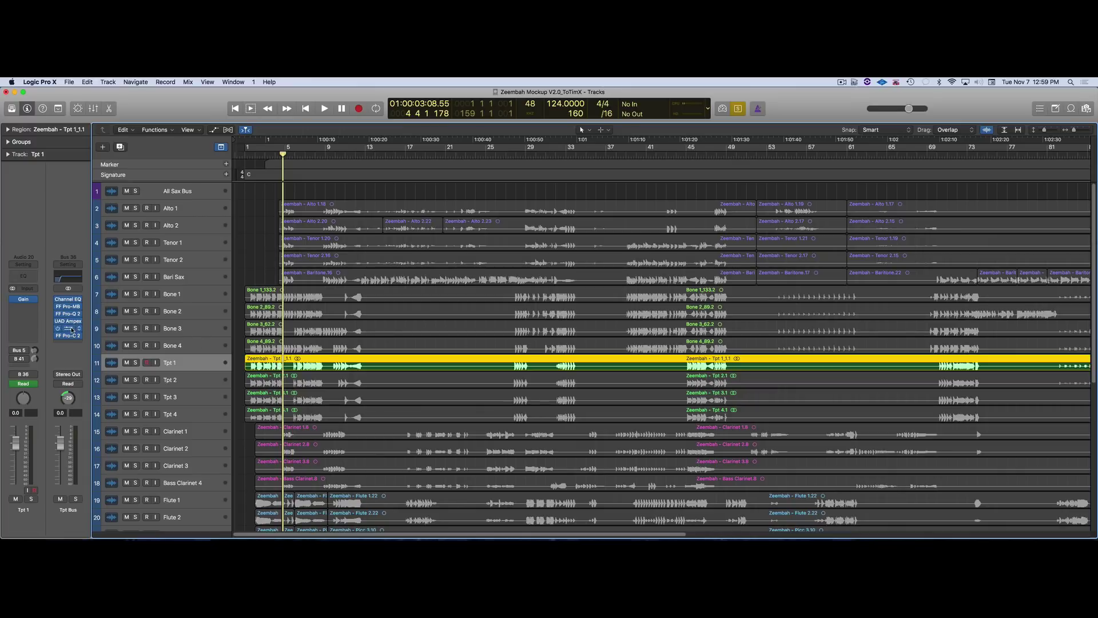
click(70, 330)
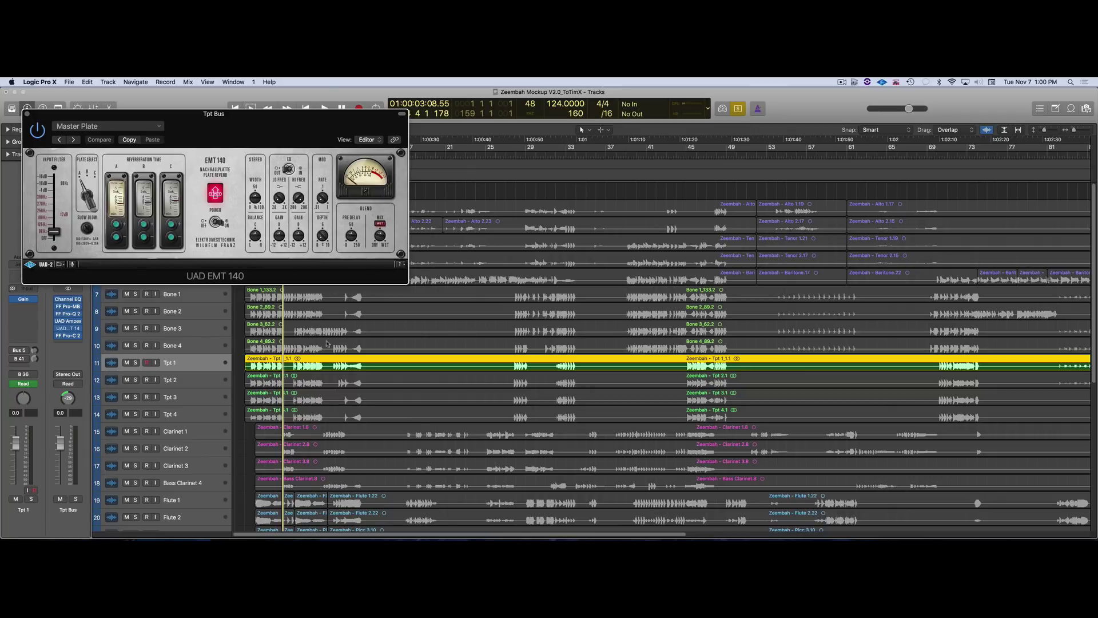
Play the soloed Tpt 1 region to hear the EMT 140, toggle the reverb's power and close its window
key(ctrl+s)
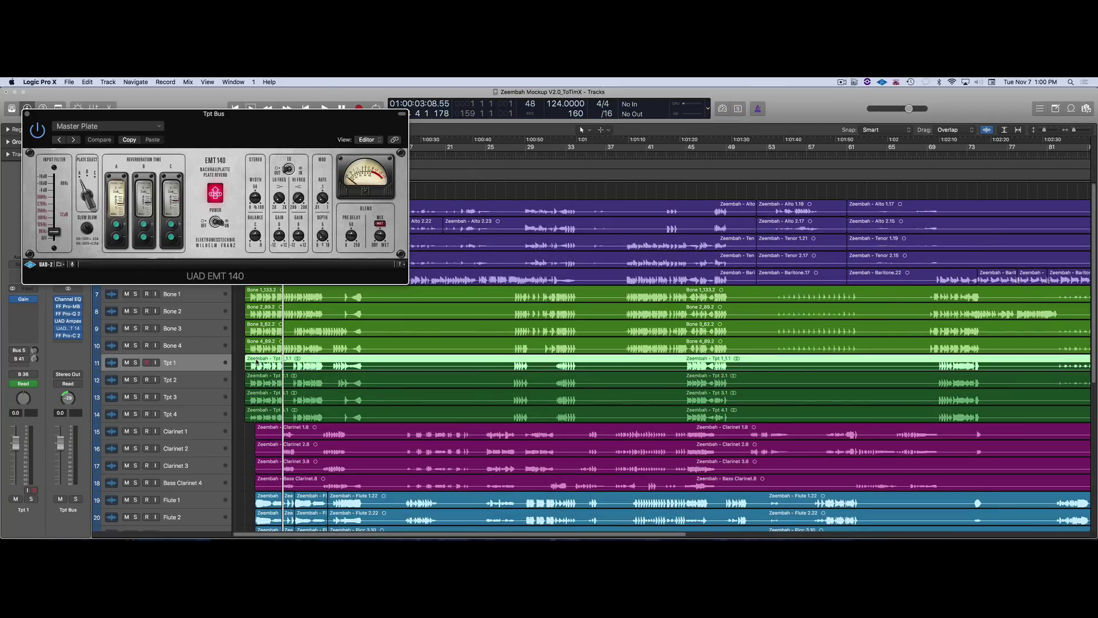
key(ctrl+s)
key(space)
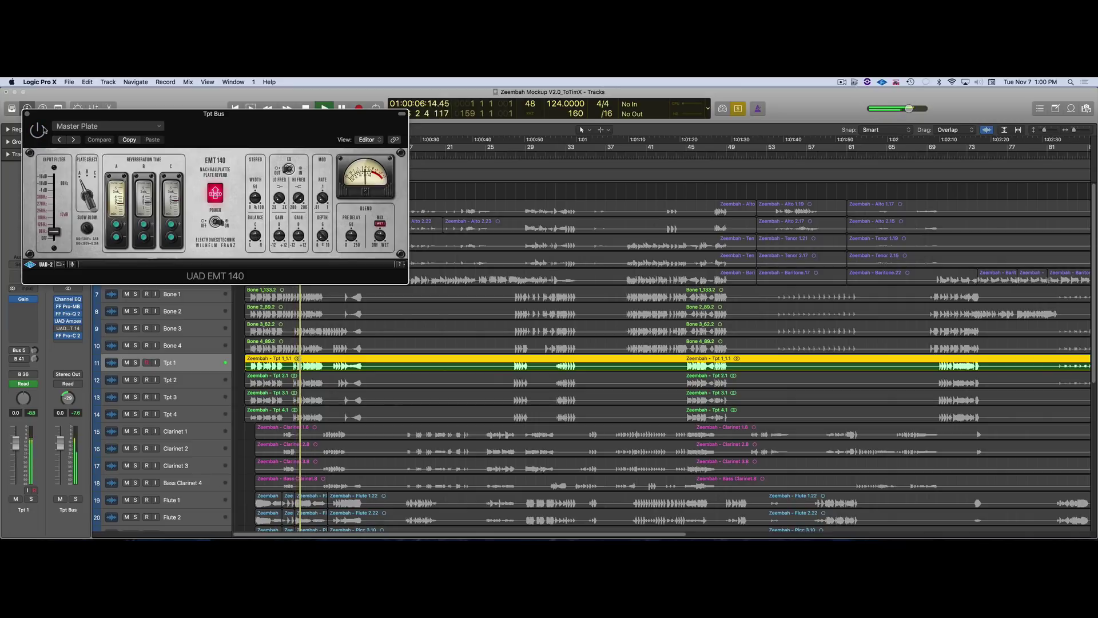
key(space)
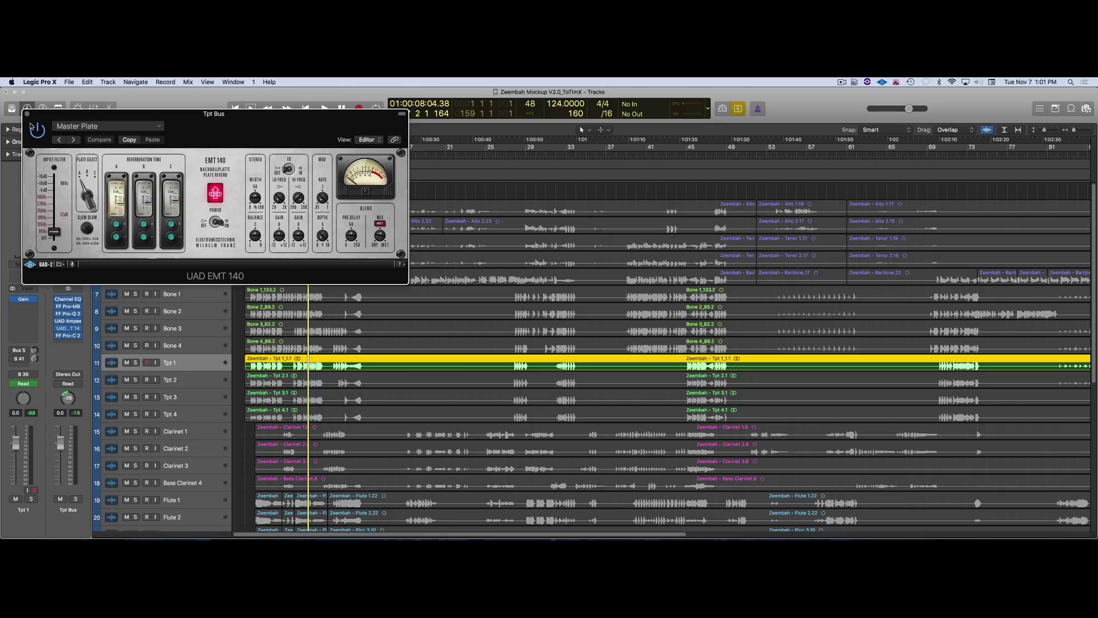
click(36, 130)
click(26, 114)
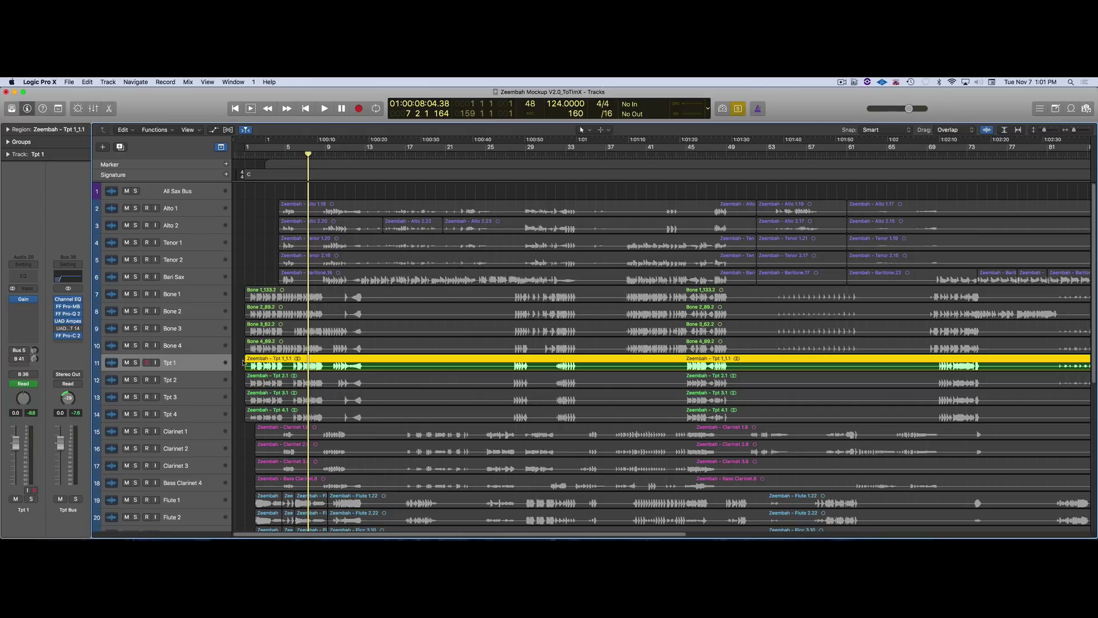
Solo the regions of all four trumpet tracks and play them briefly from the start
drag(243, 363, 274, 421)
key(Return)
key(space)
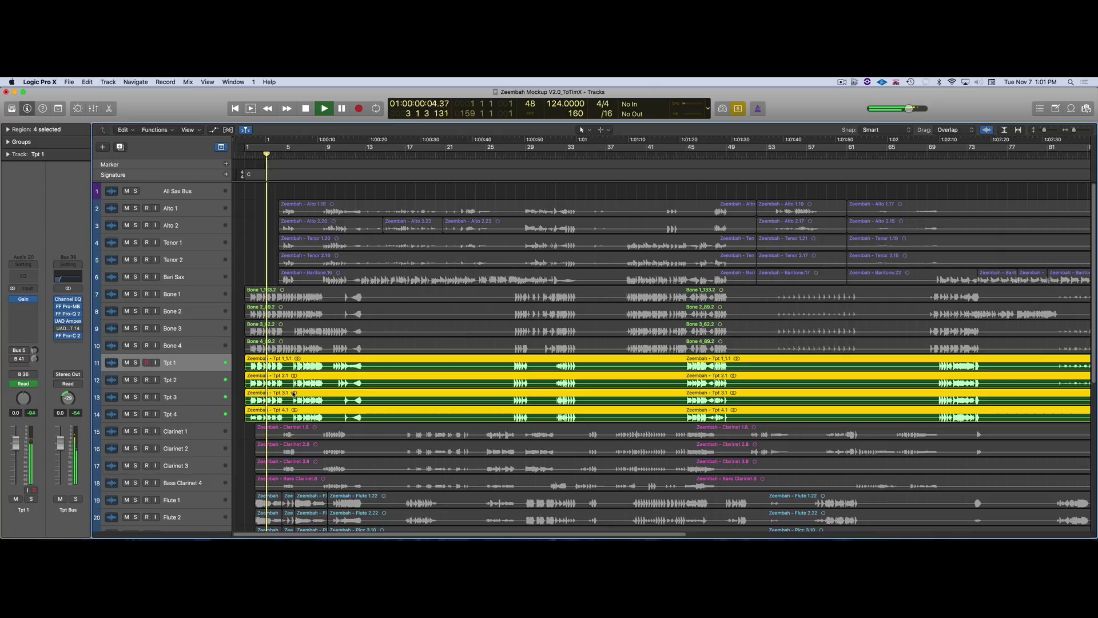
key(space)
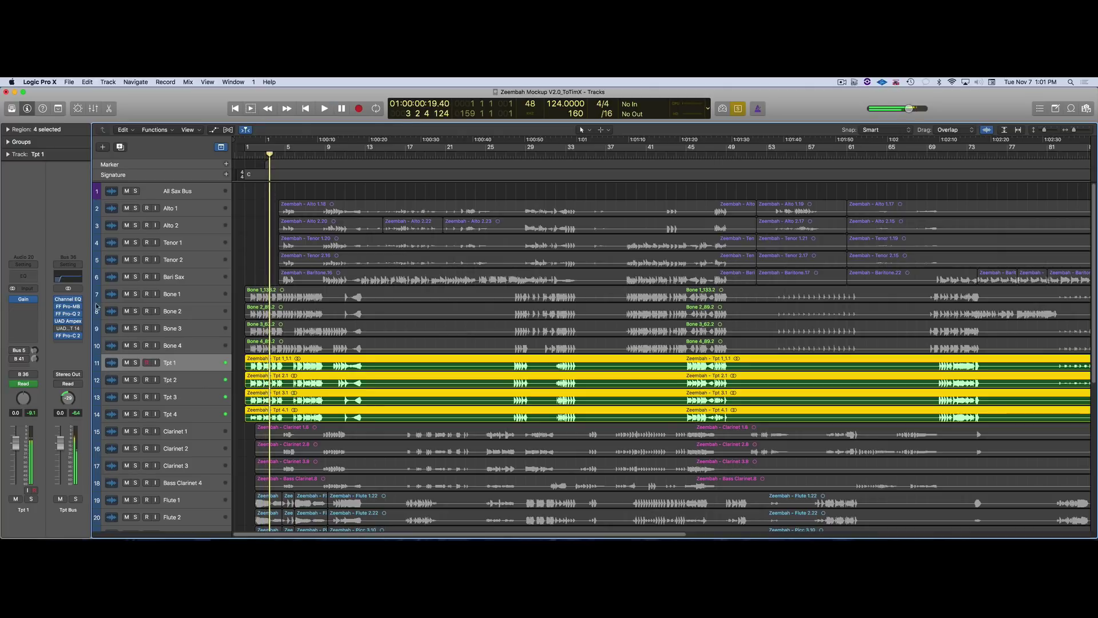
Examine the Tpt Bus's Channel EQ and UAD Ampex ATR-102 settings and close both plug-in windows
click(69, 300)
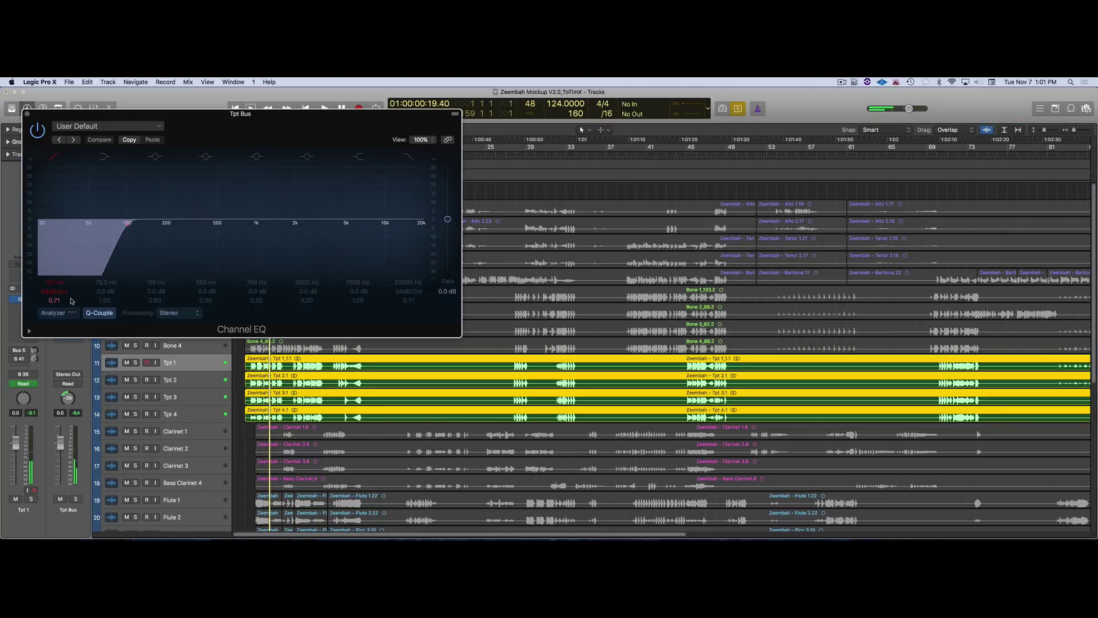
click(26, 116)
click(84, 308)
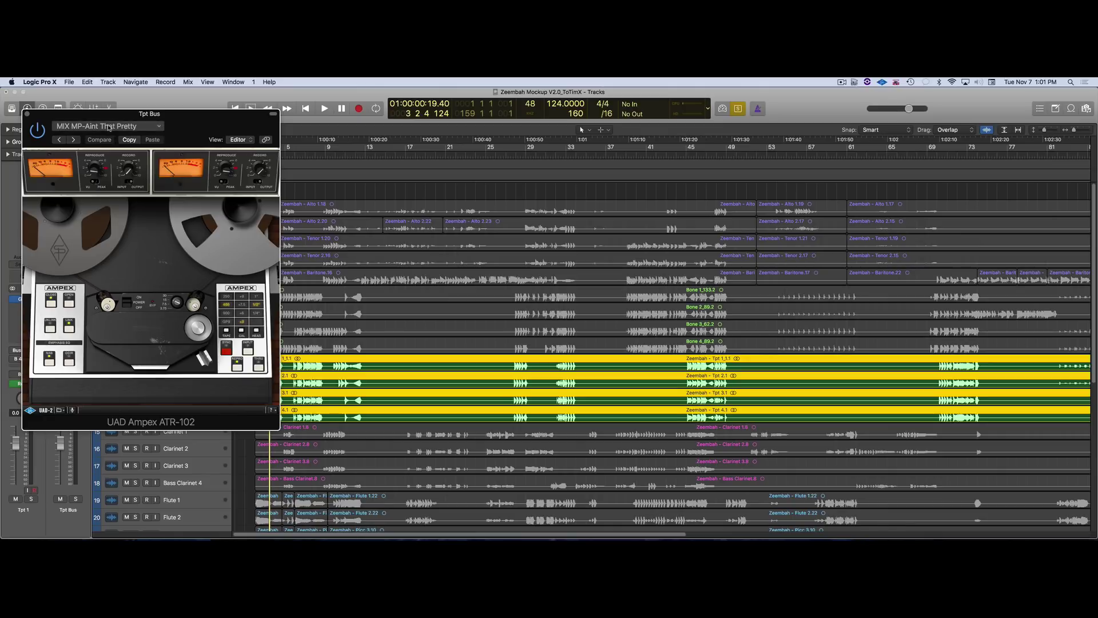
click(27, 114)
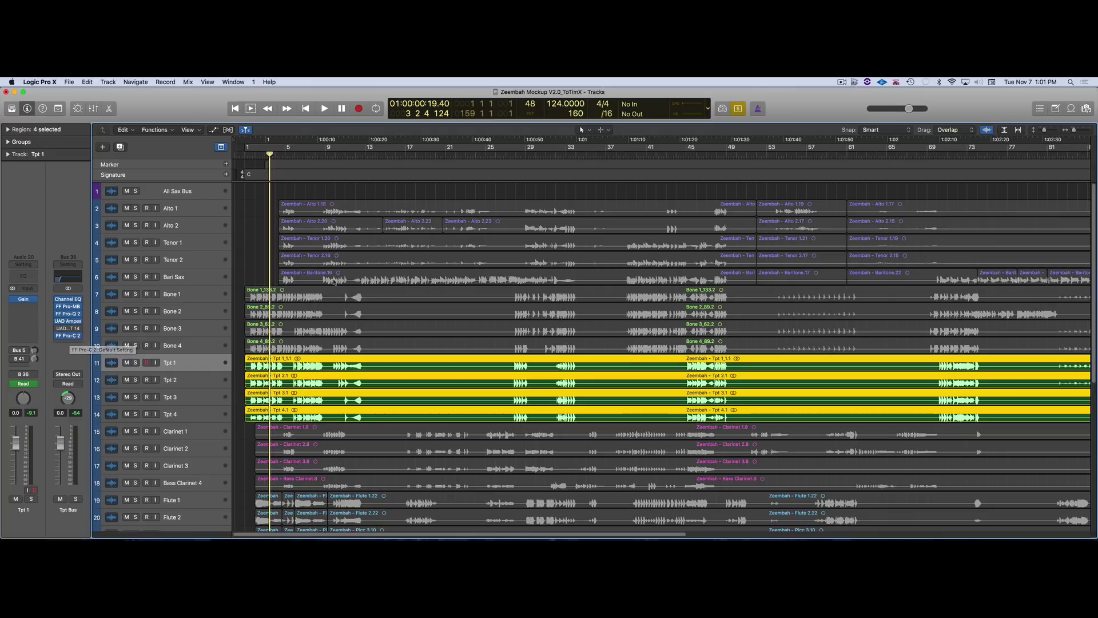
Play the soloed opening saxophone regions and select the Alto 1 track to show its channel strip
drag(266, 201, 316, 269)
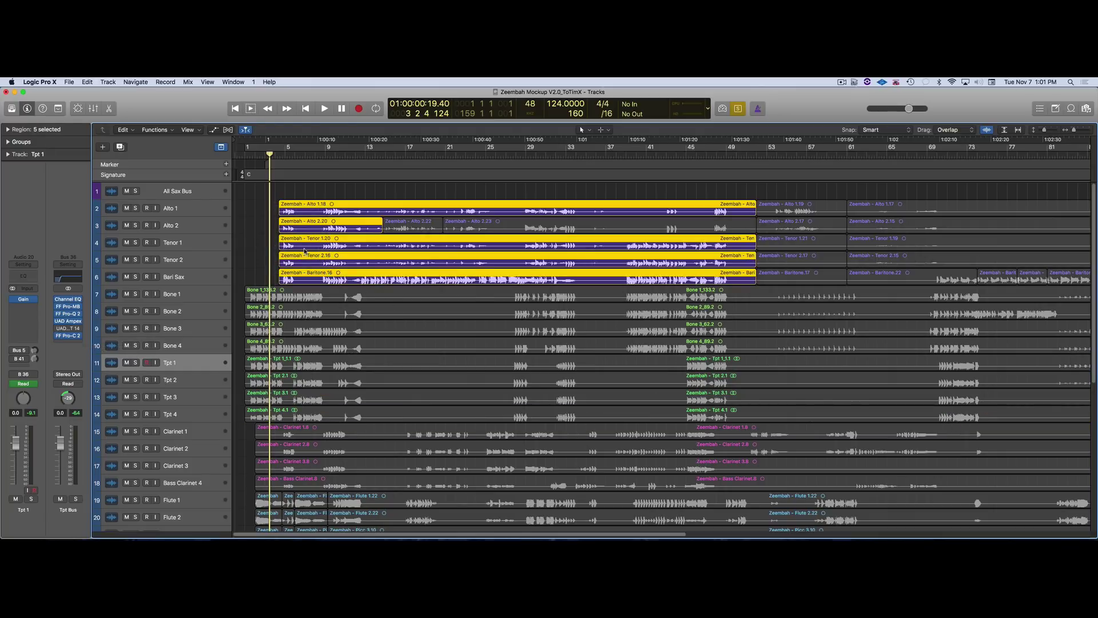
key(space)
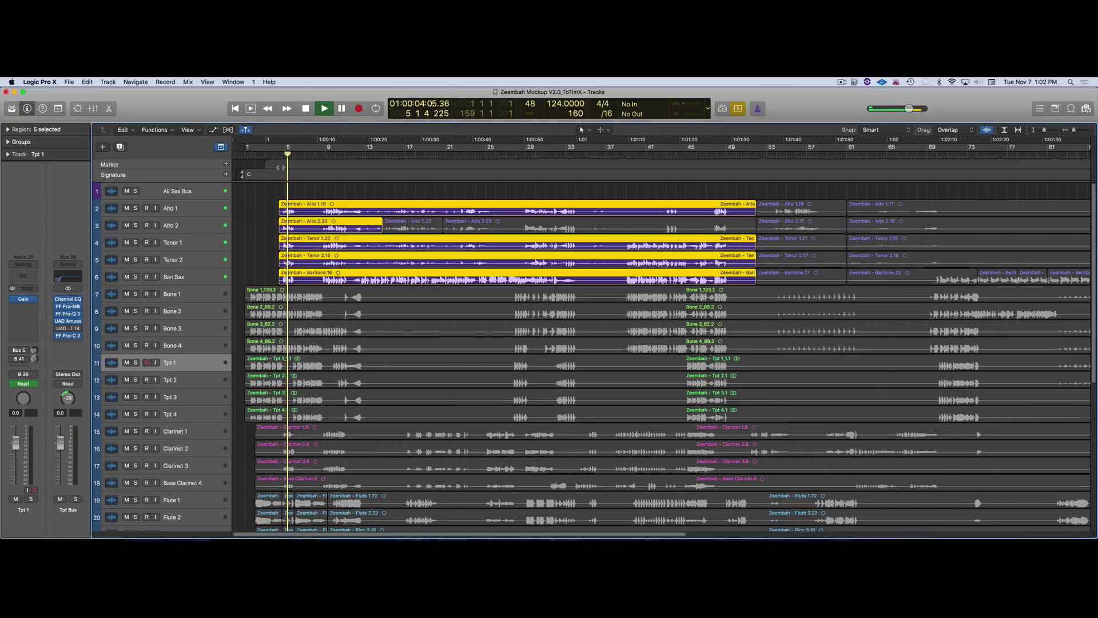
click(191, 209)
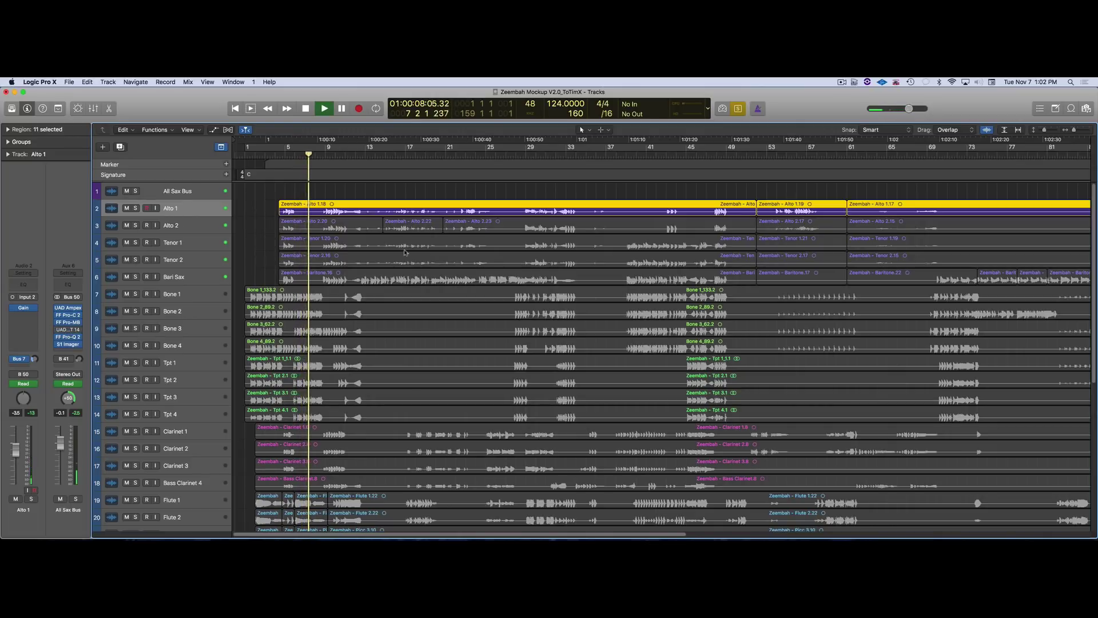
Reselect the opening regions of all five saxophones and play them soloed from about bar 5 and bar 9
drag(279, 199, 281, 279)
click(281, 155)
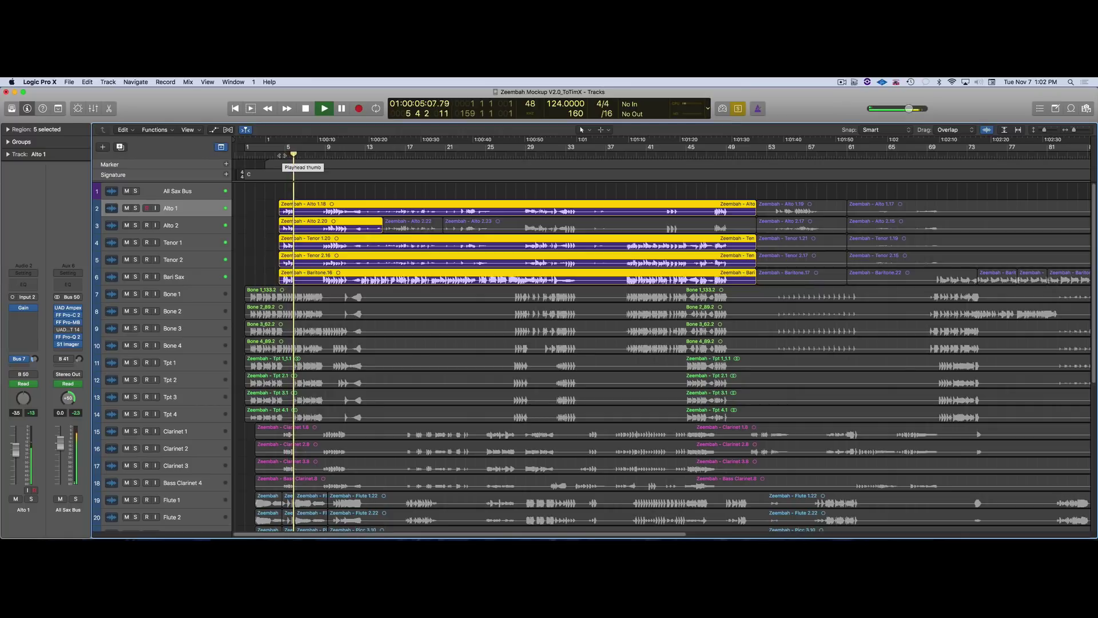
click(324, 153)
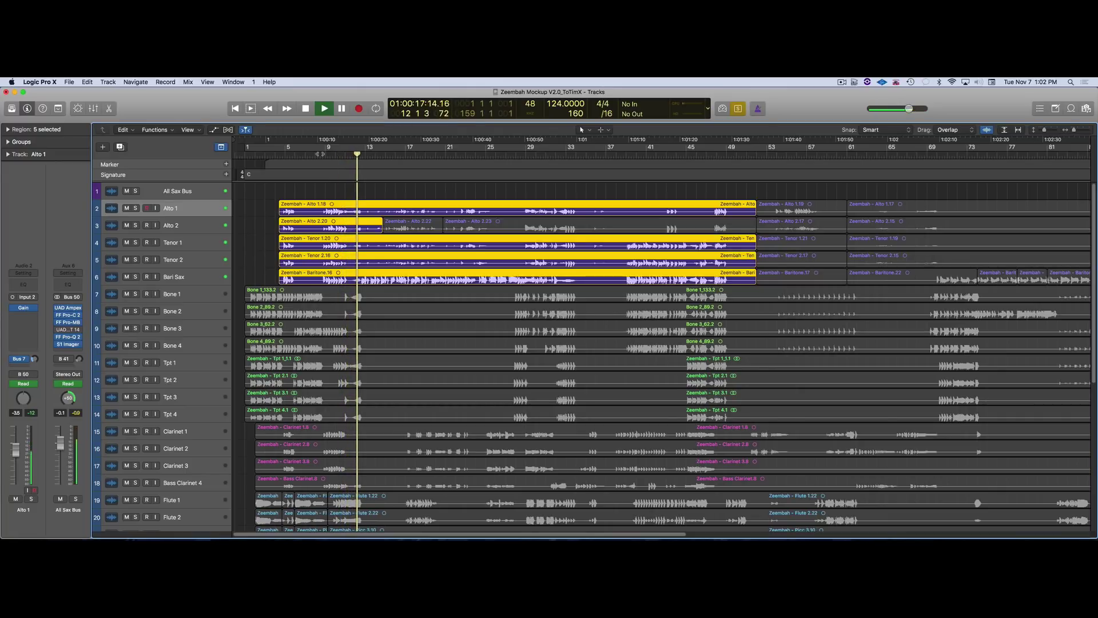
key(space)
Turn off solo mode, clear the region selection and show automation on the tracks
key(ctrl+s)
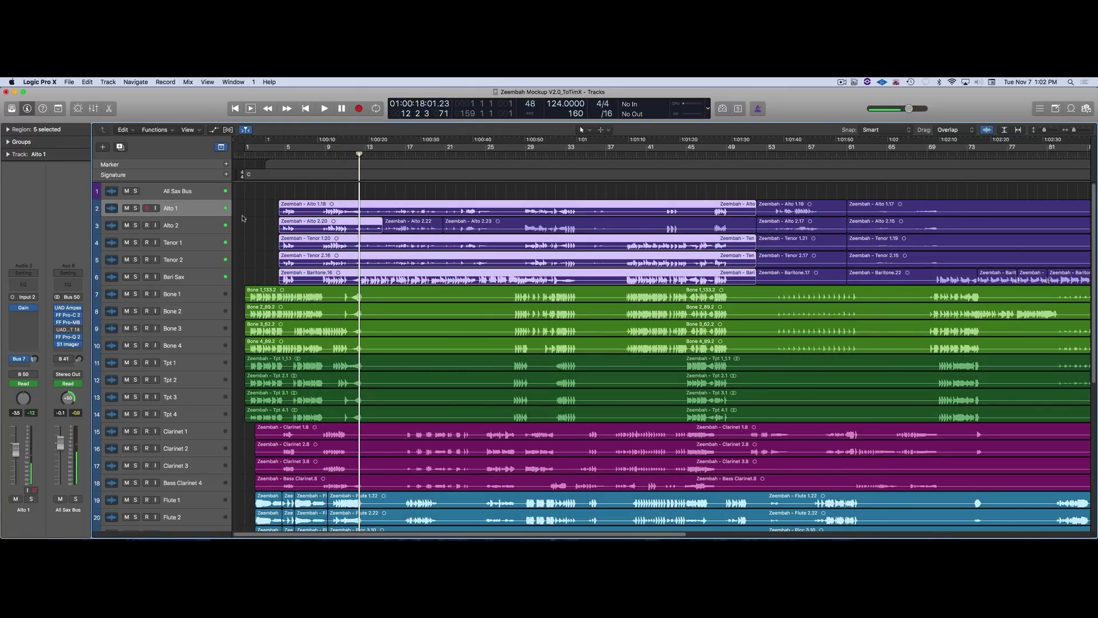
click(243, 218)
scroll(270, 281, down, 2)
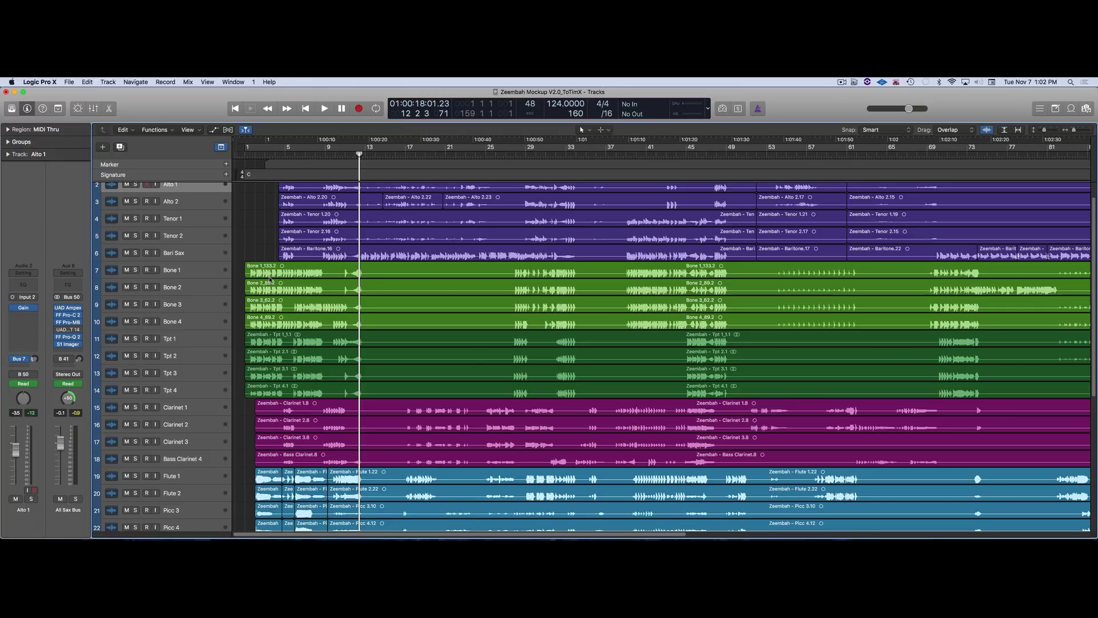
scroll(682, 389, down, 10)
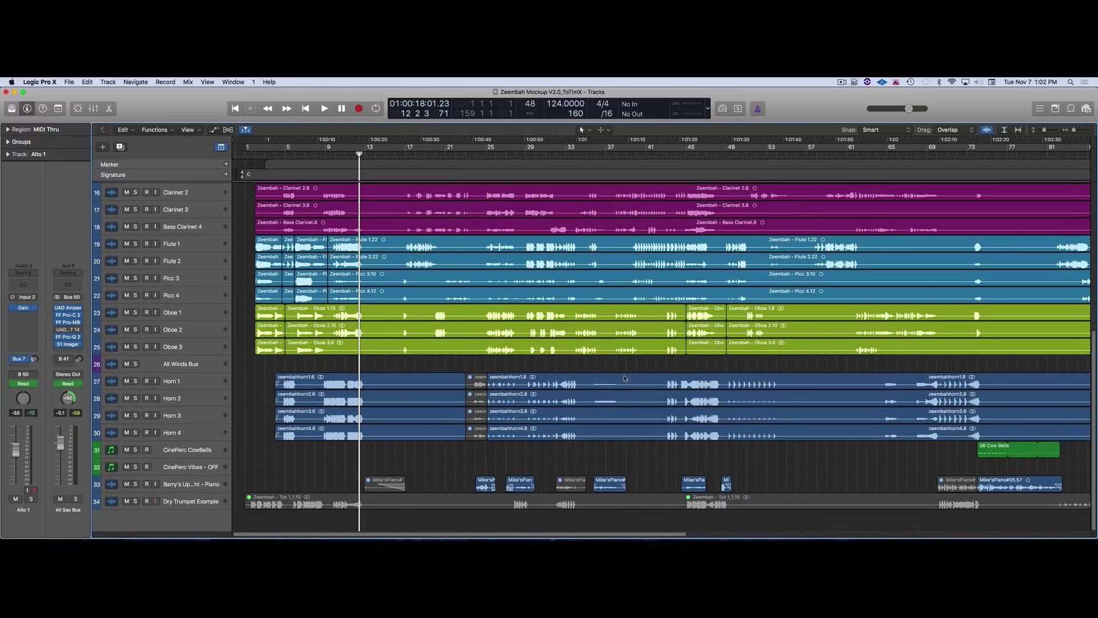
key(a)
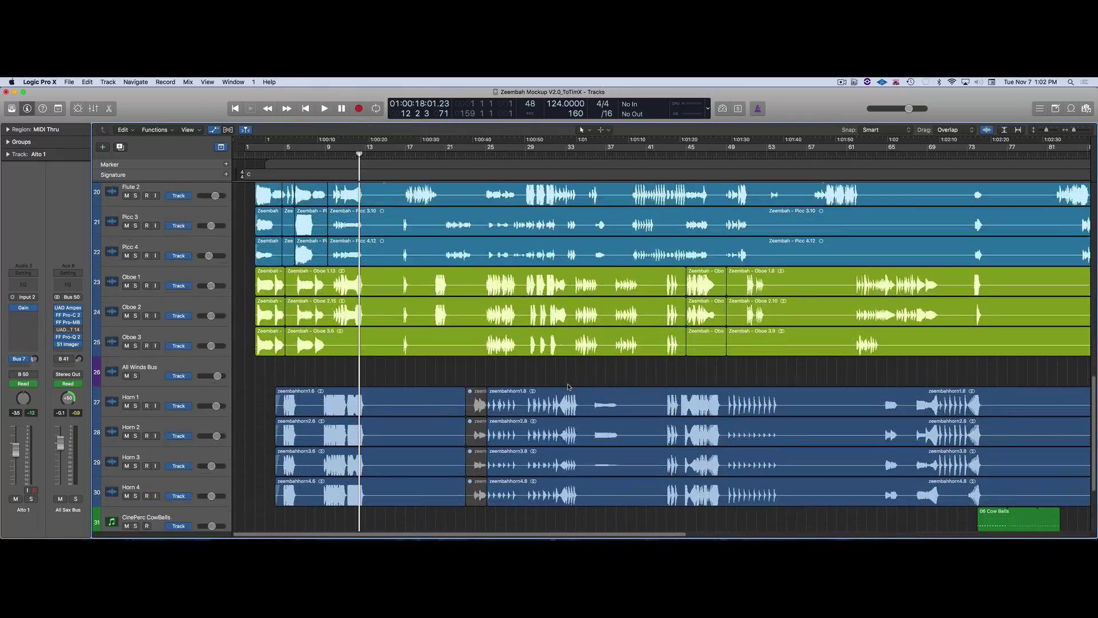
Review the volume automation on the saxophone, trombone, trumpet and clarinet tracks, and hide the automation
scroll(569, 387, up, 9)
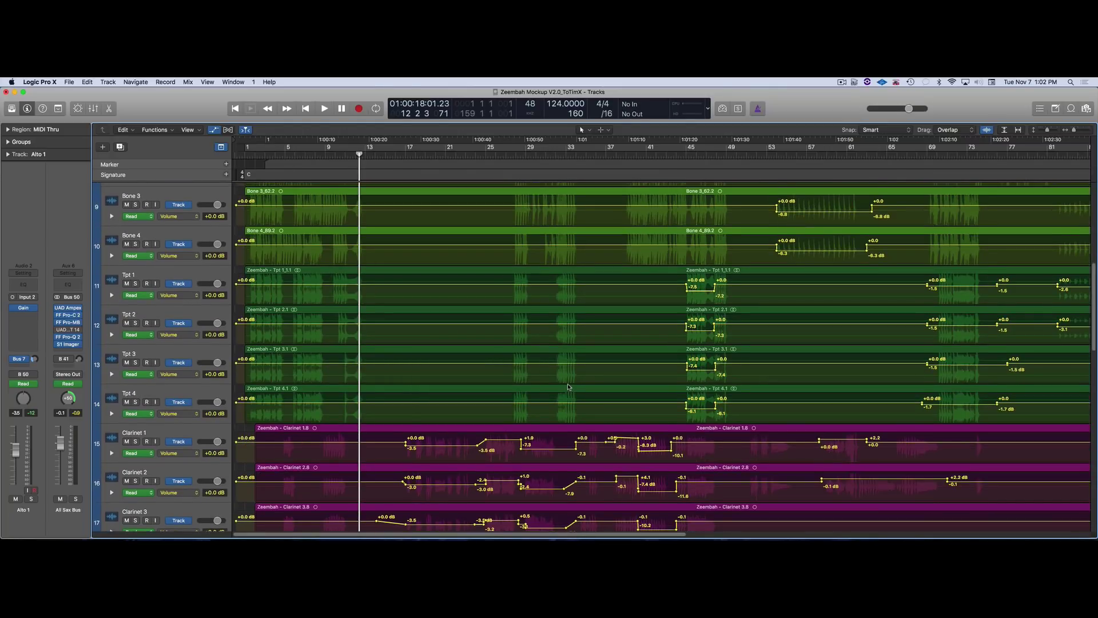
scroll(568, 386, up, 5)
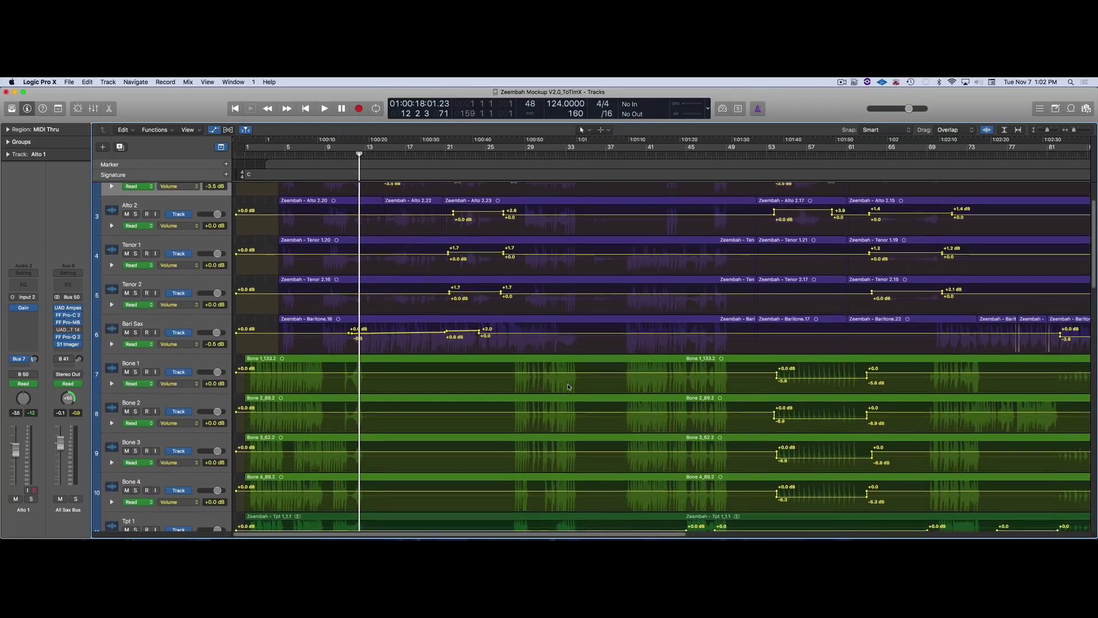
scroll(569, 387, down, 8)
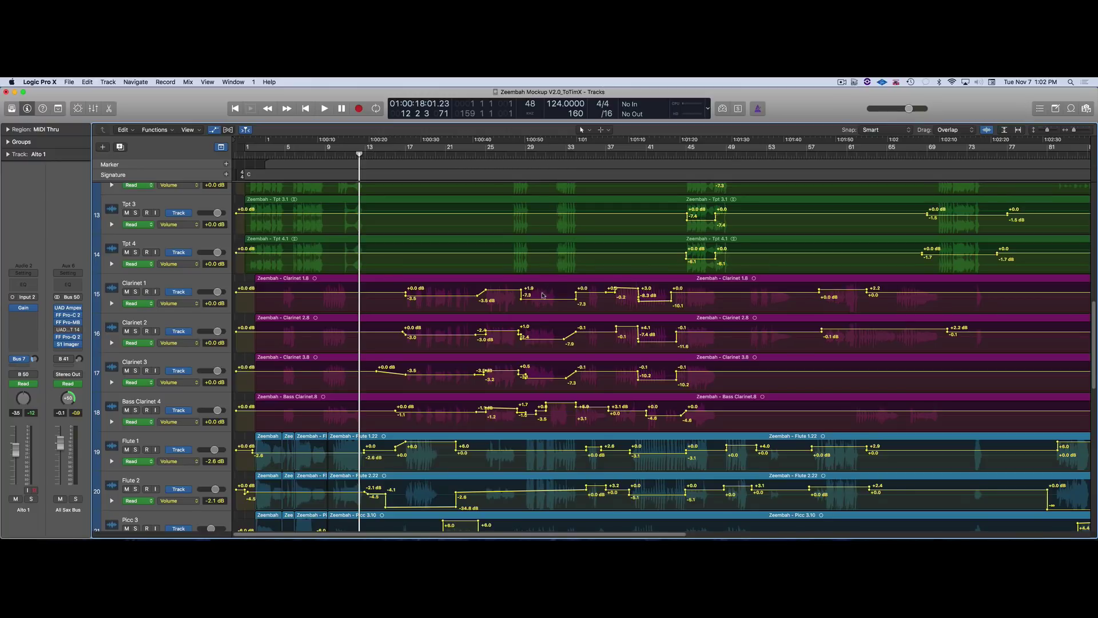
key(a)
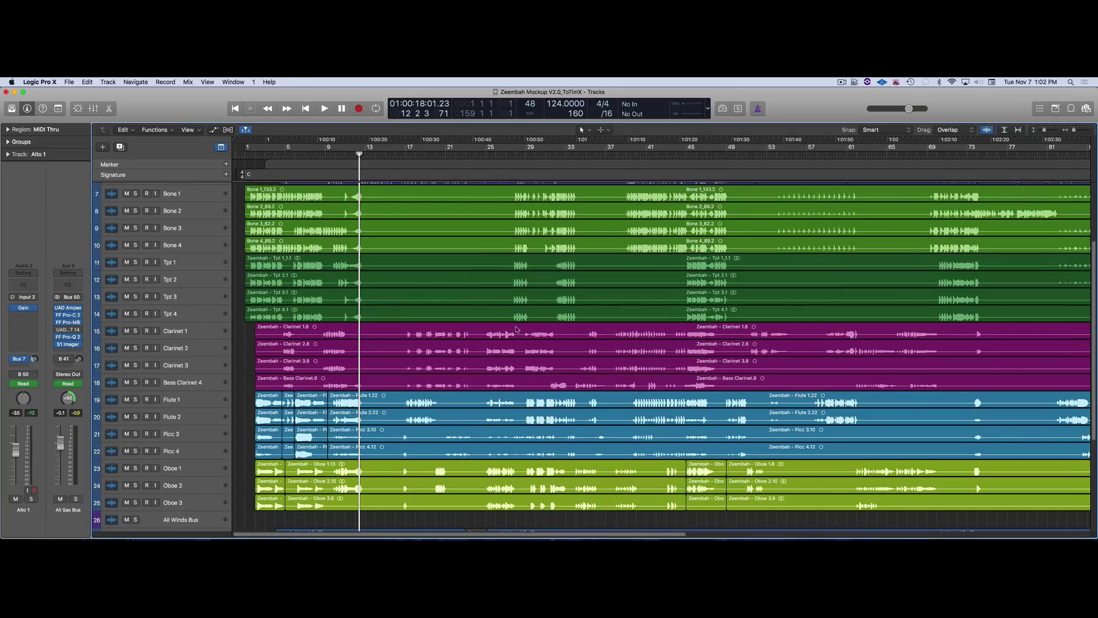
Select the long regions of Clarinets 1–3 and Bass Clarinet 4 and play them soloed from bar 29 with automation shown
click(524, 334)
click(527, 152)
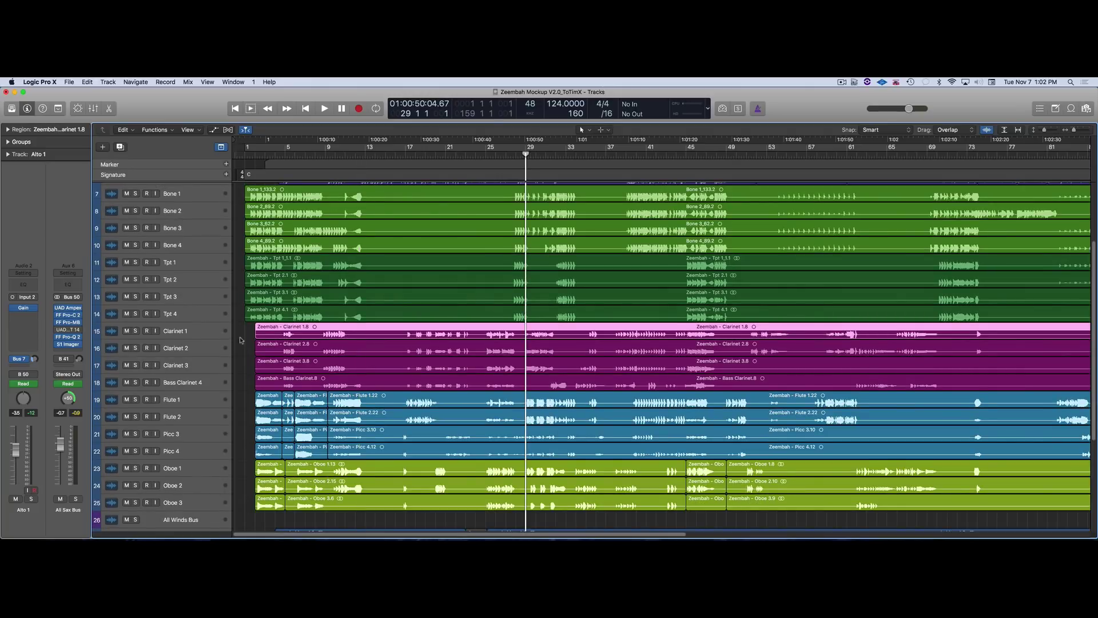
drag(248, 333, 270, 380)
key(a)
key(space)
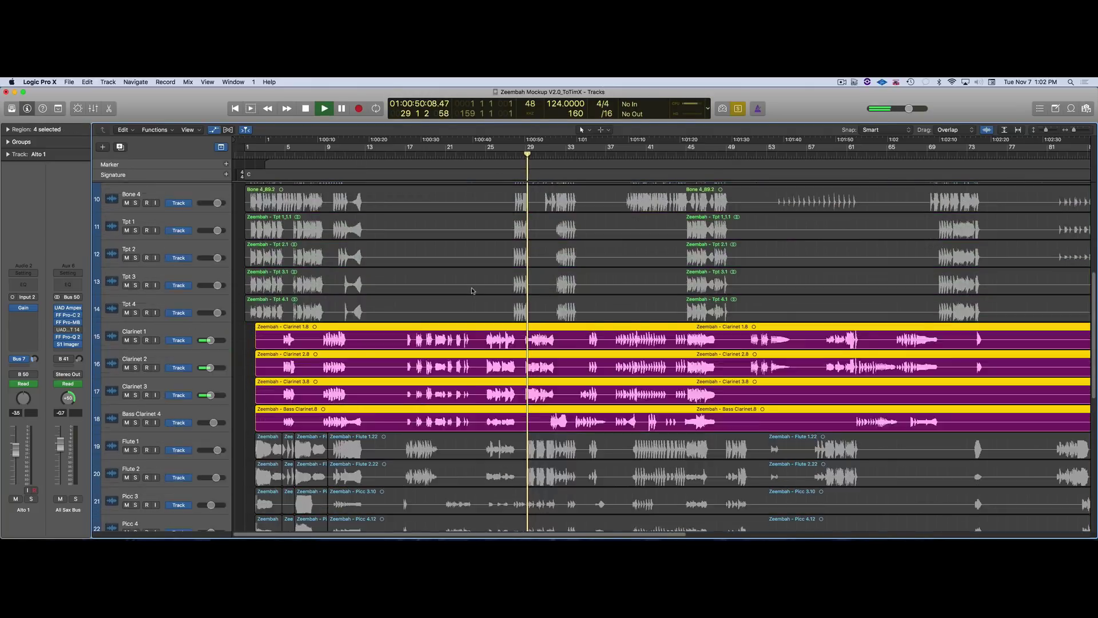
key(super+Right)
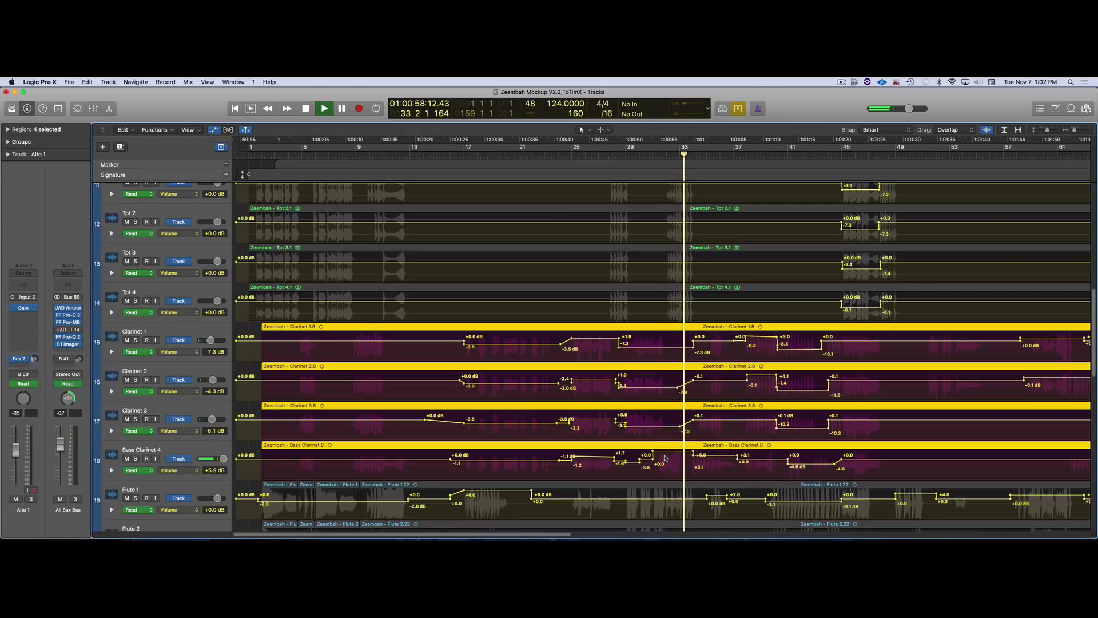
key(space)
Examine the volume automation over the whole piece on all sections, from the All Sax Bus down to the horns
key(a)
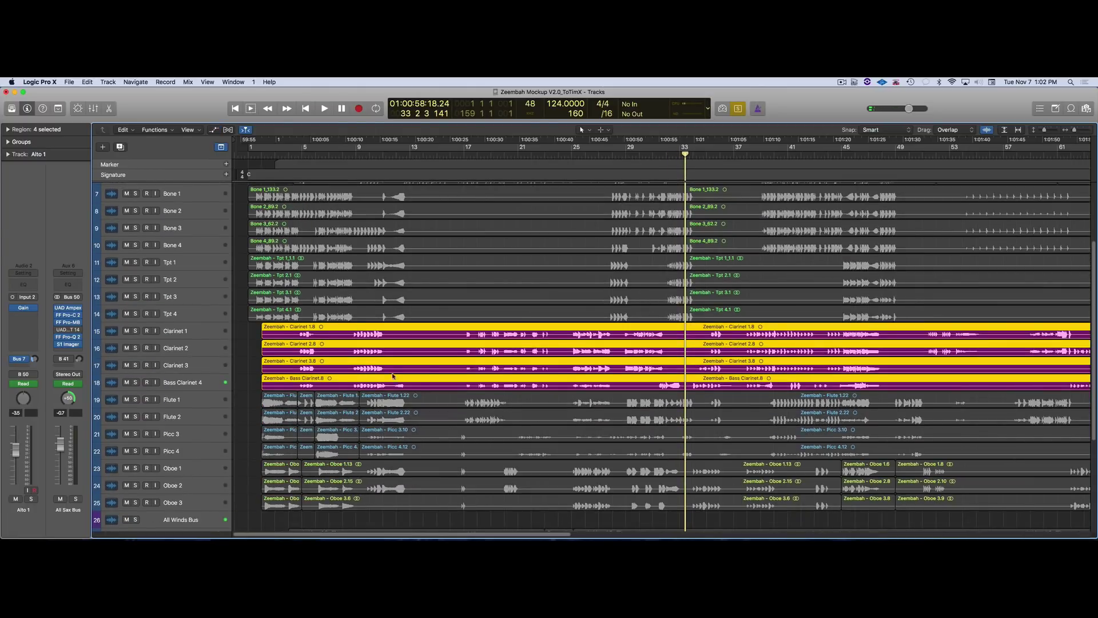
key(a)
key(super+Left)
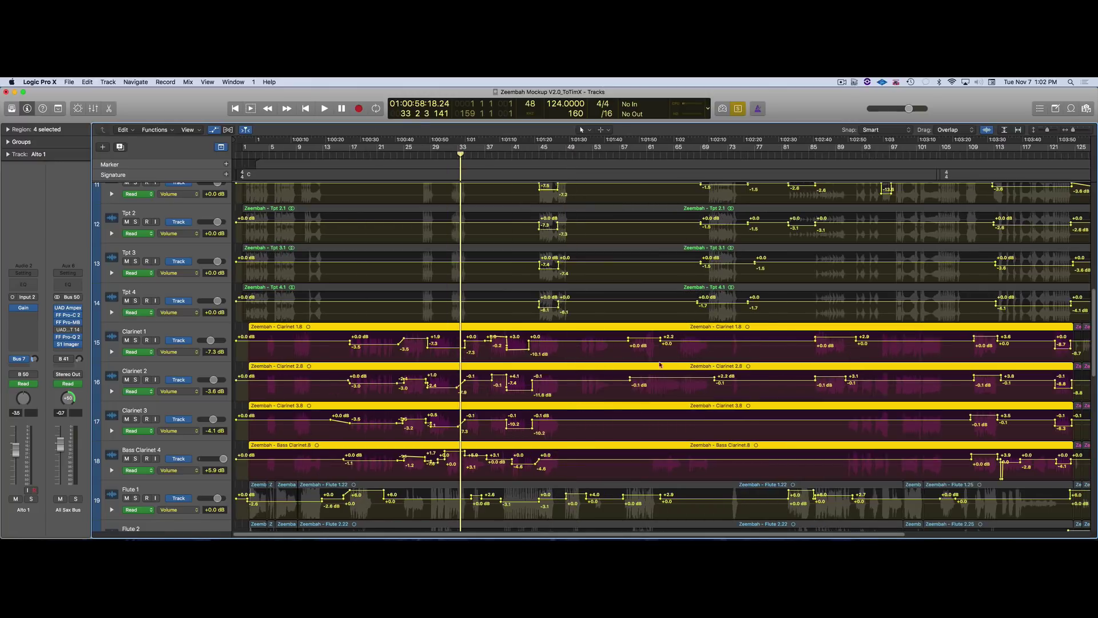
scroll(660, 365, up, 5)
key(super+Left)
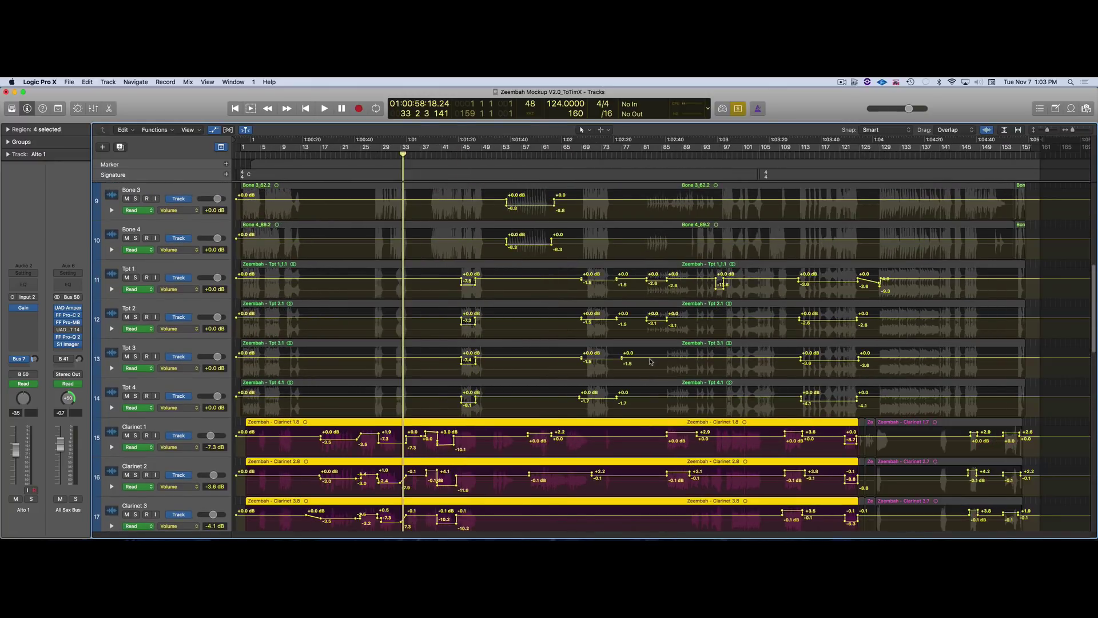
scroll(650, 361, up, 4)
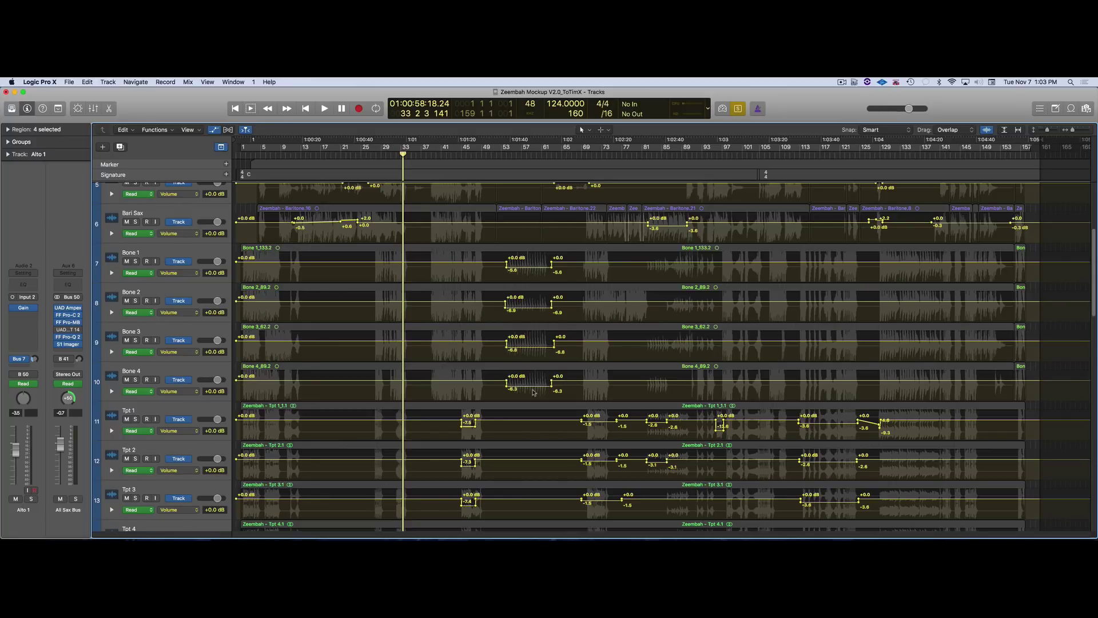
scroll(693, 371, up, 3)
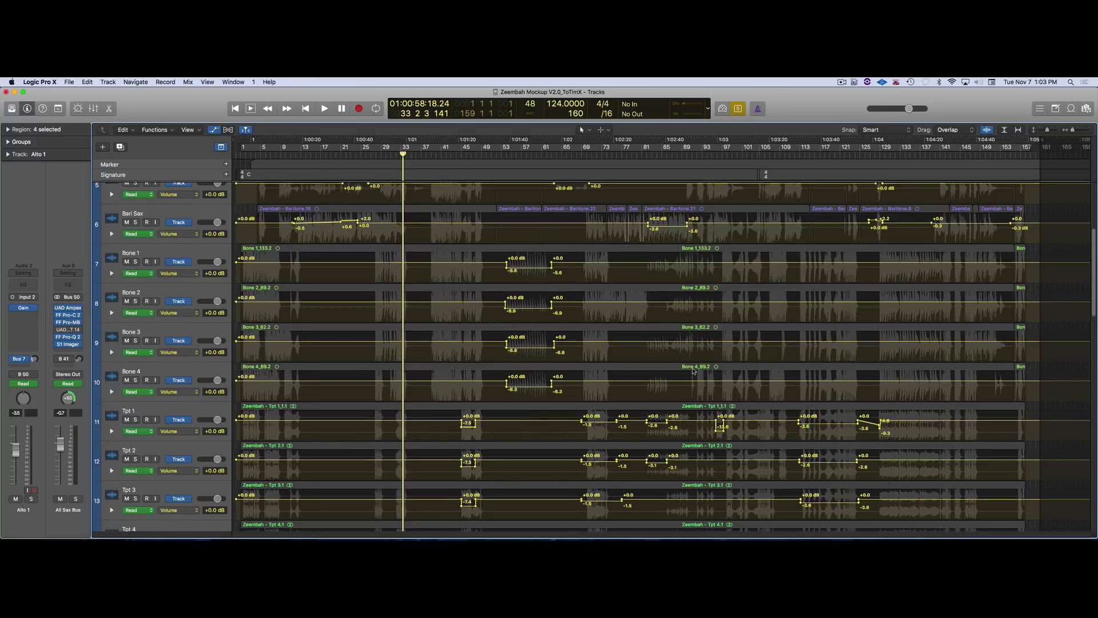
scroll(693, 371, up, 2)
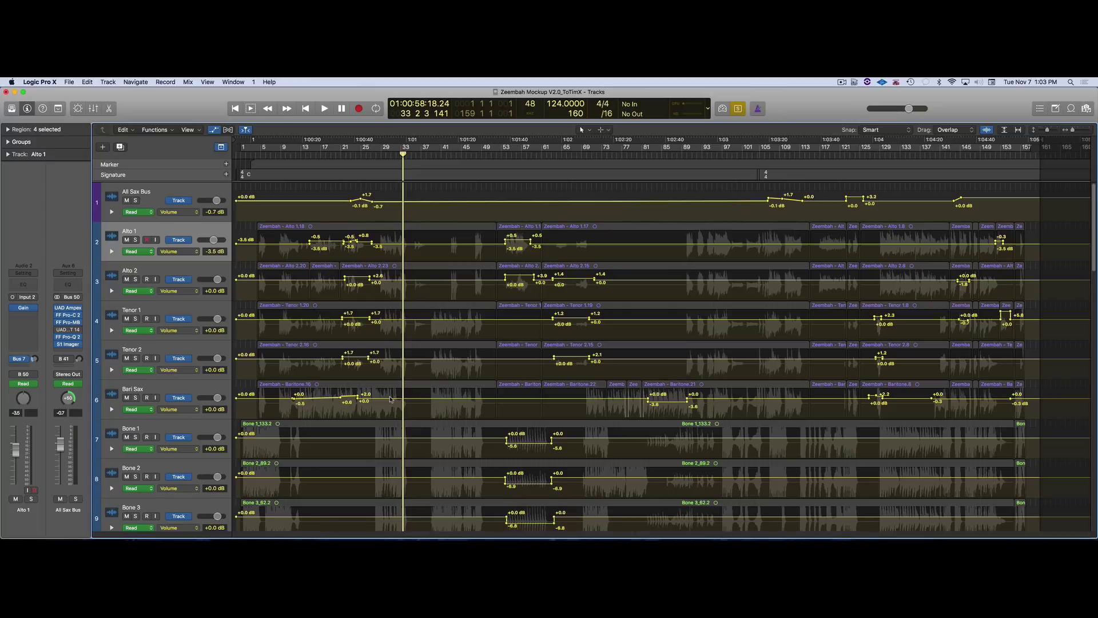
scroll(391, 398, down, 15)
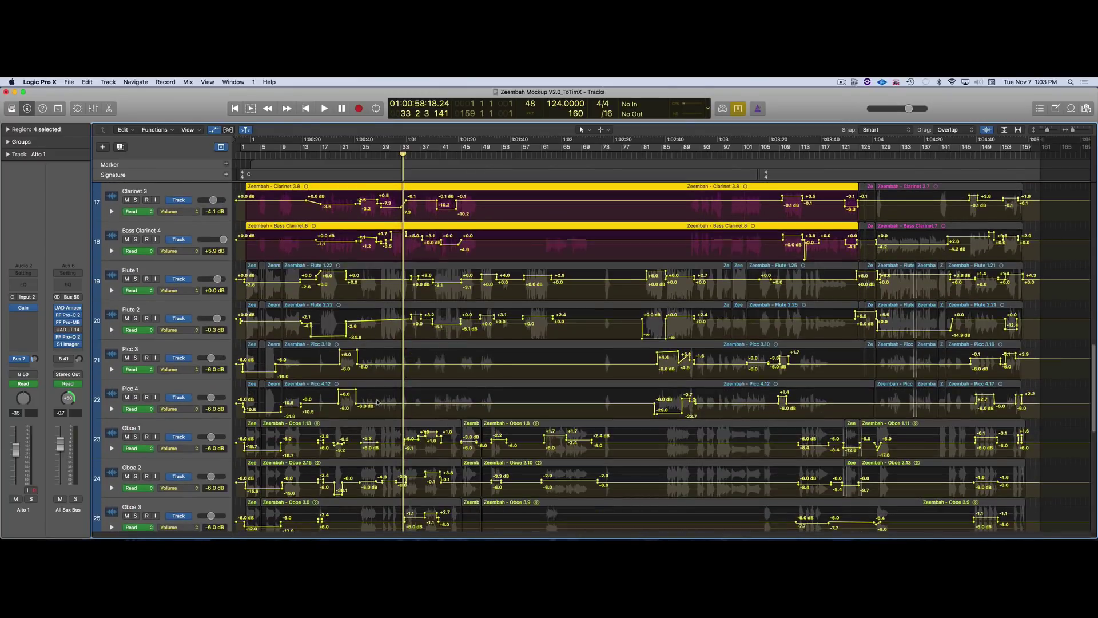
scroll(377, 402, down, 10)
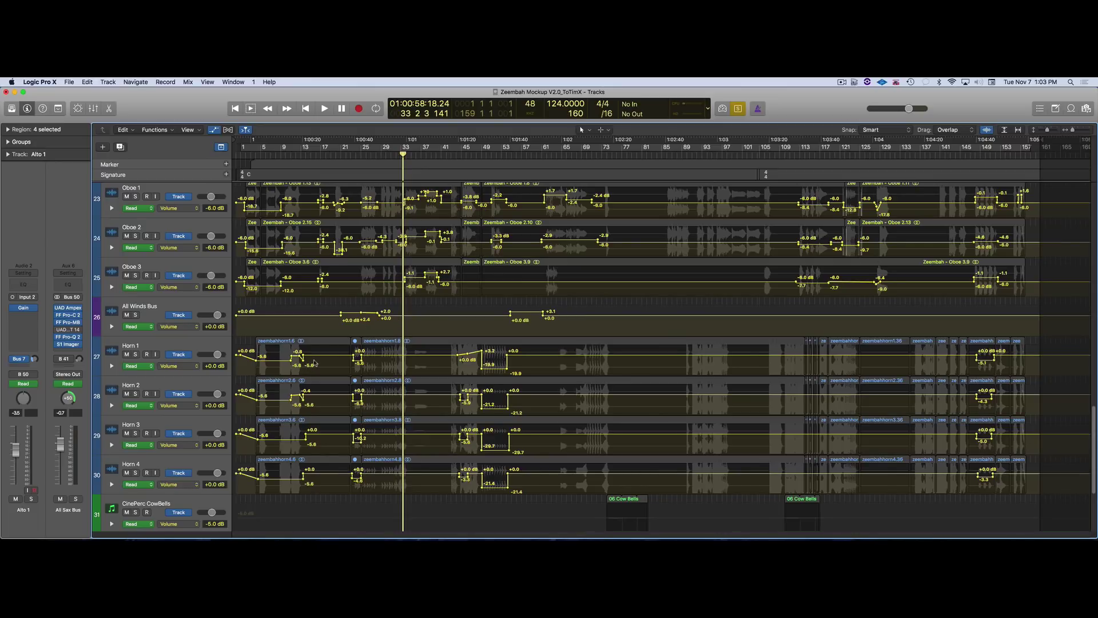
scroll(367, 283, up, 3)
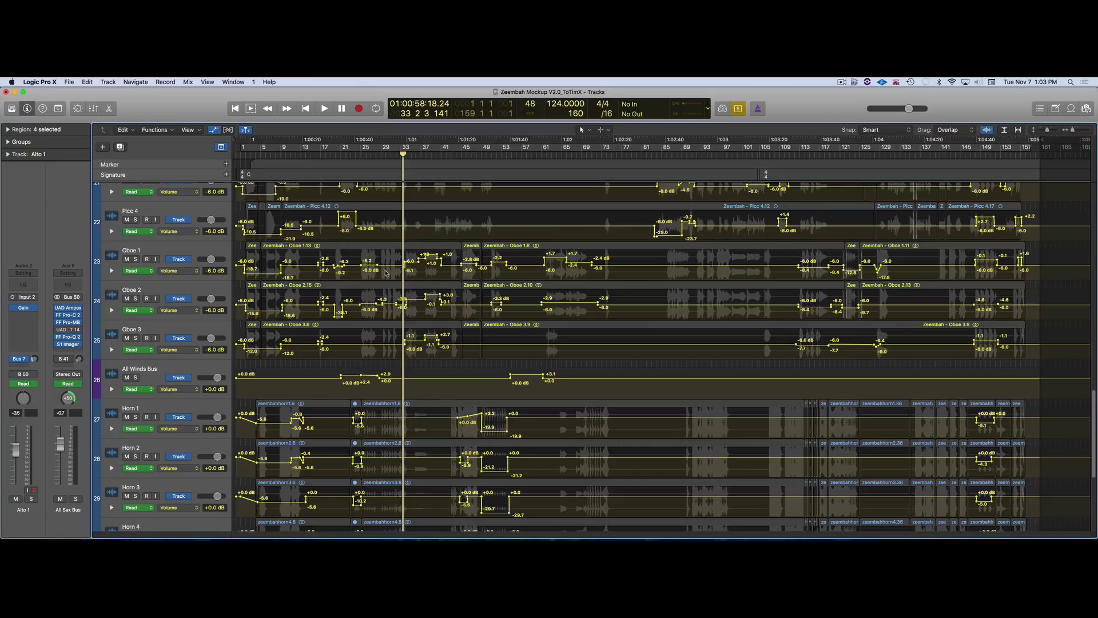
Hide the track automation and select all regions on the upright piano track
key(a)
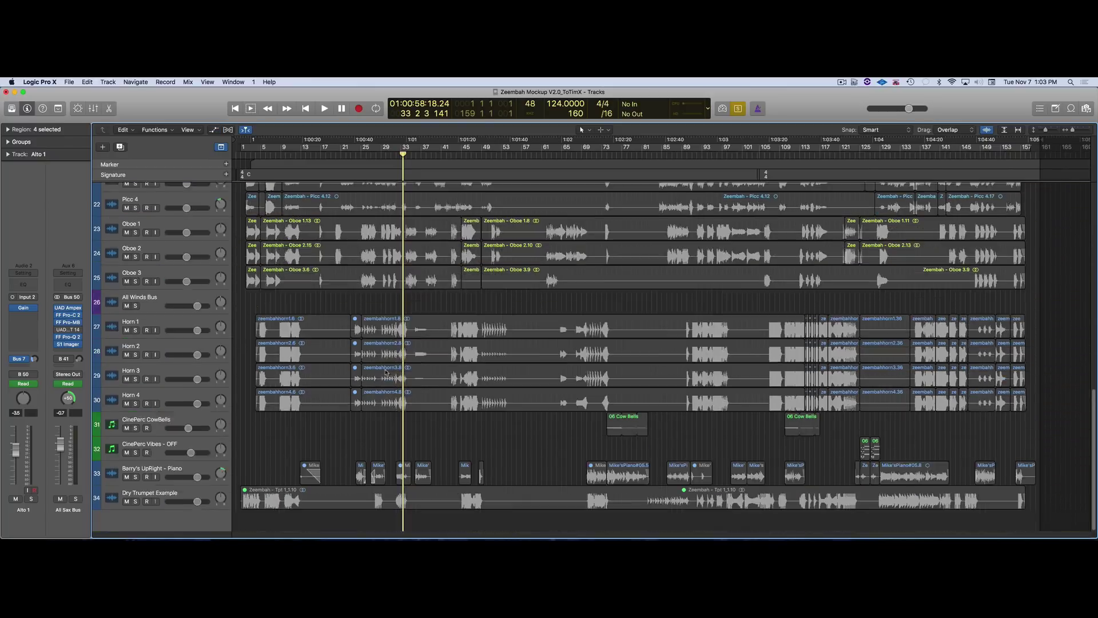
key(super+Up)
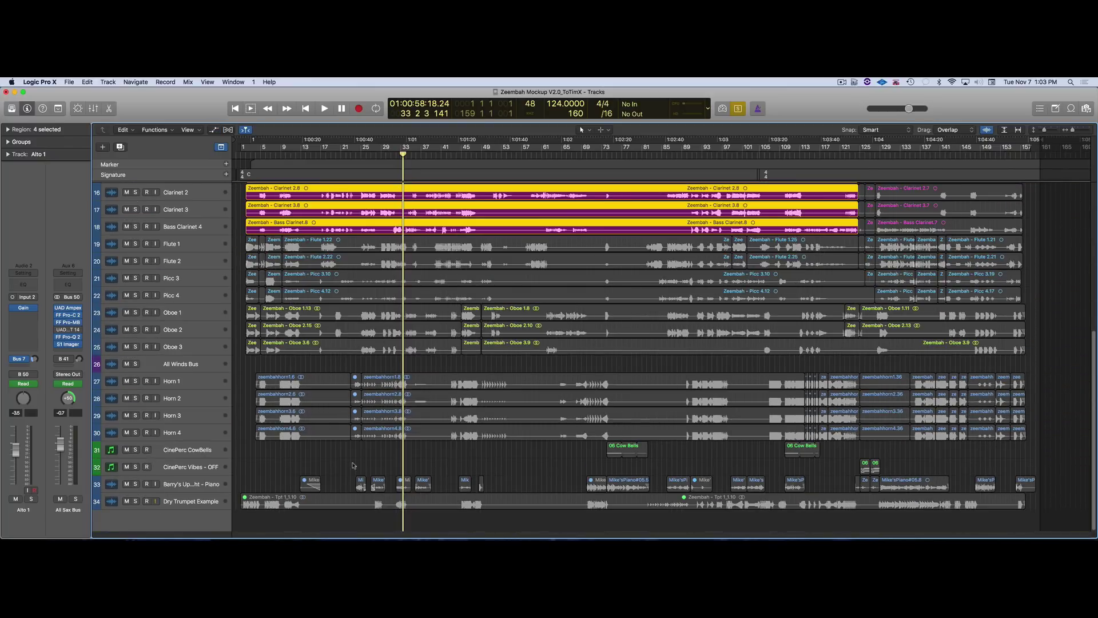
click(280, 488)
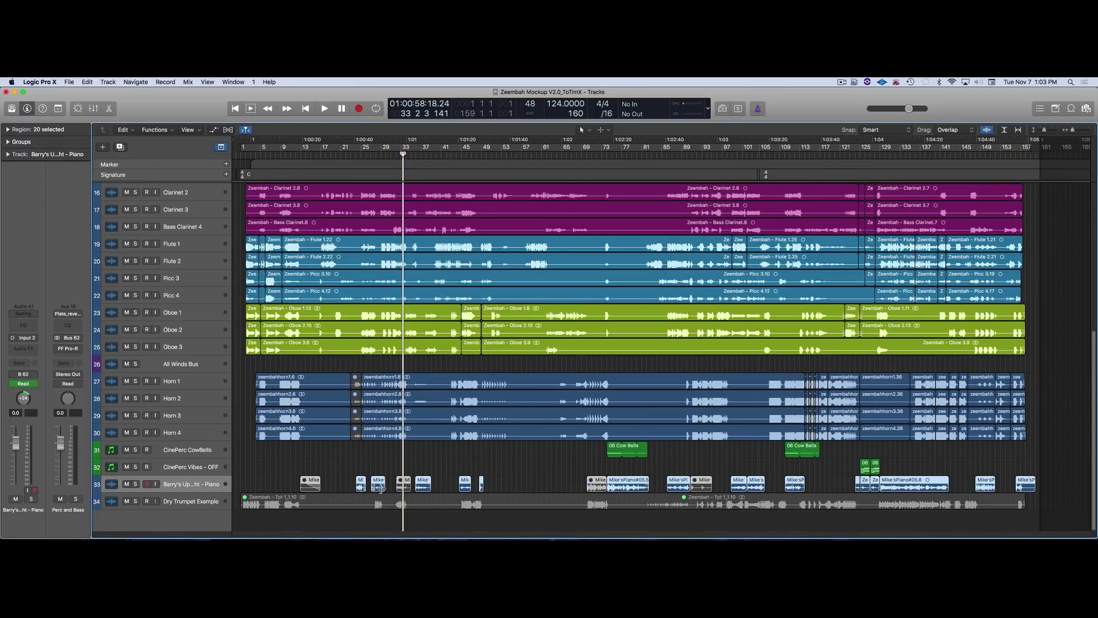
key(z)
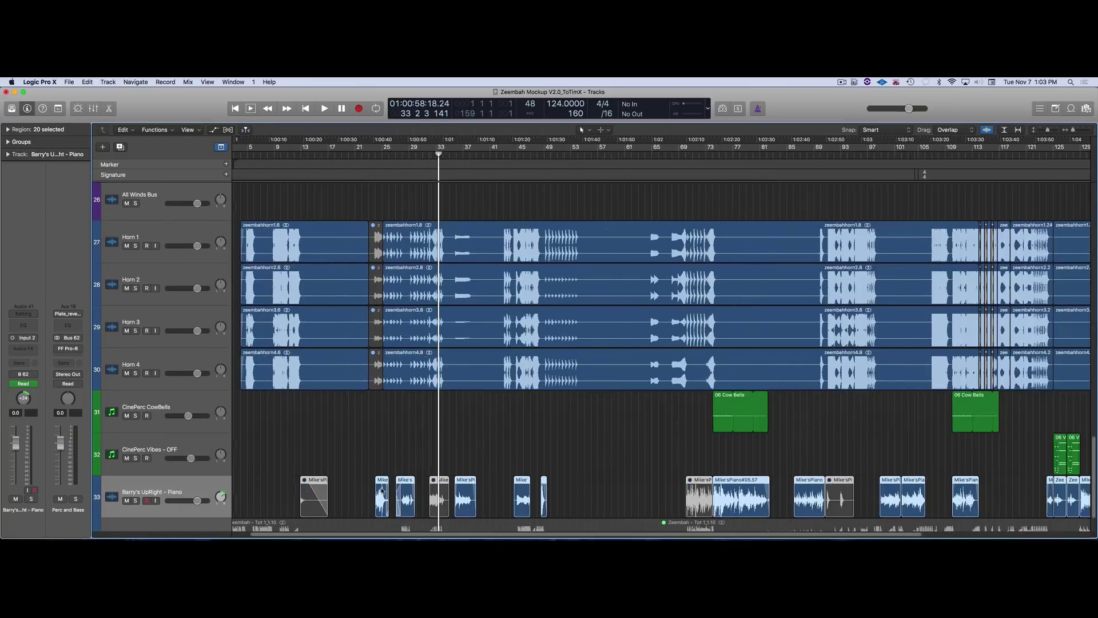
Solo the selected piano regions and play them from bar 25 and again from about bar 24
click(465, 155)
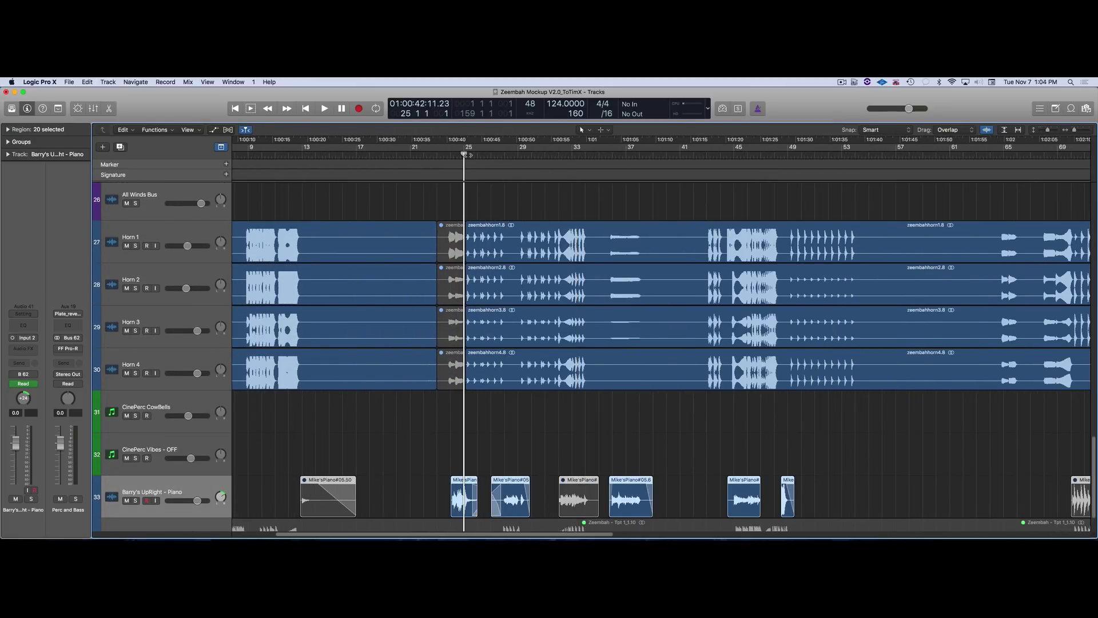
key(space)
key(space)
key(ctrl+s)
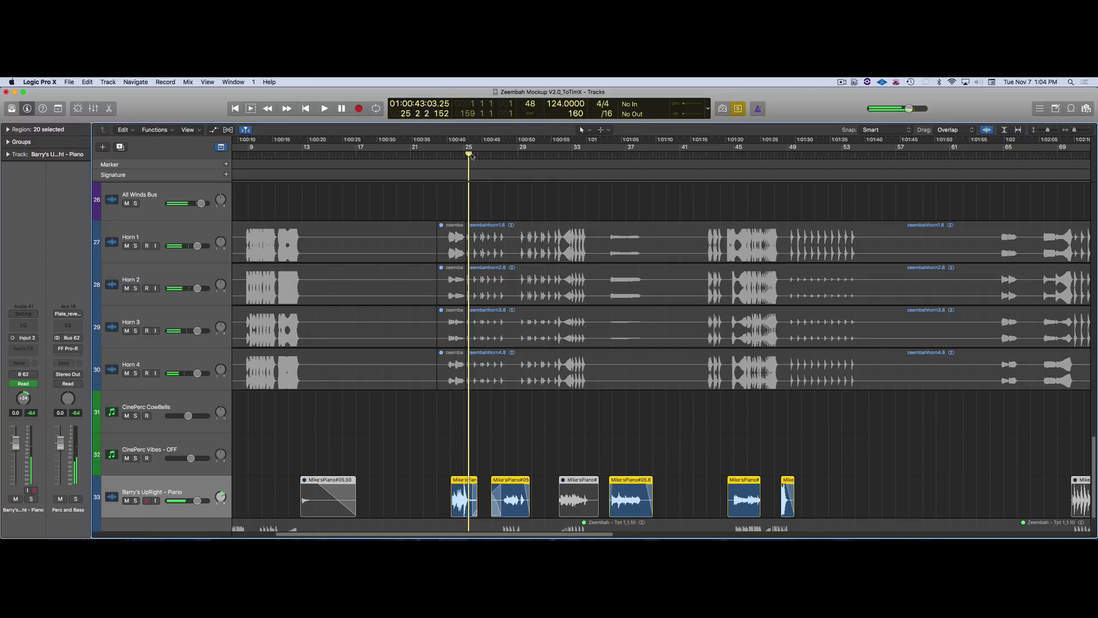
click(451, 155)
key(space)
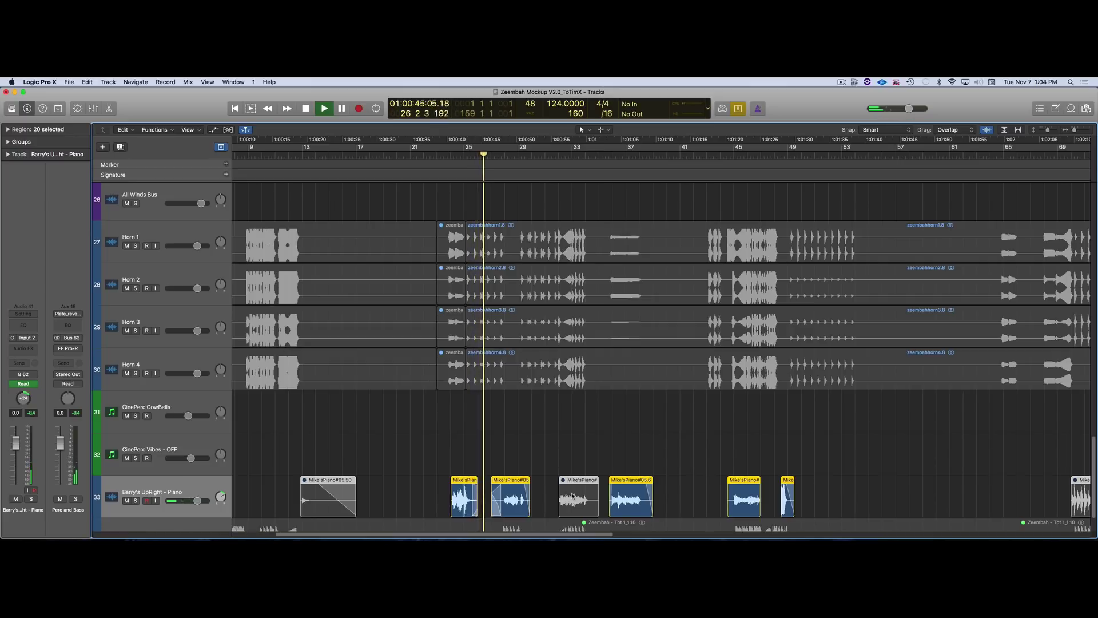
scroll(572, 496, down, 3)
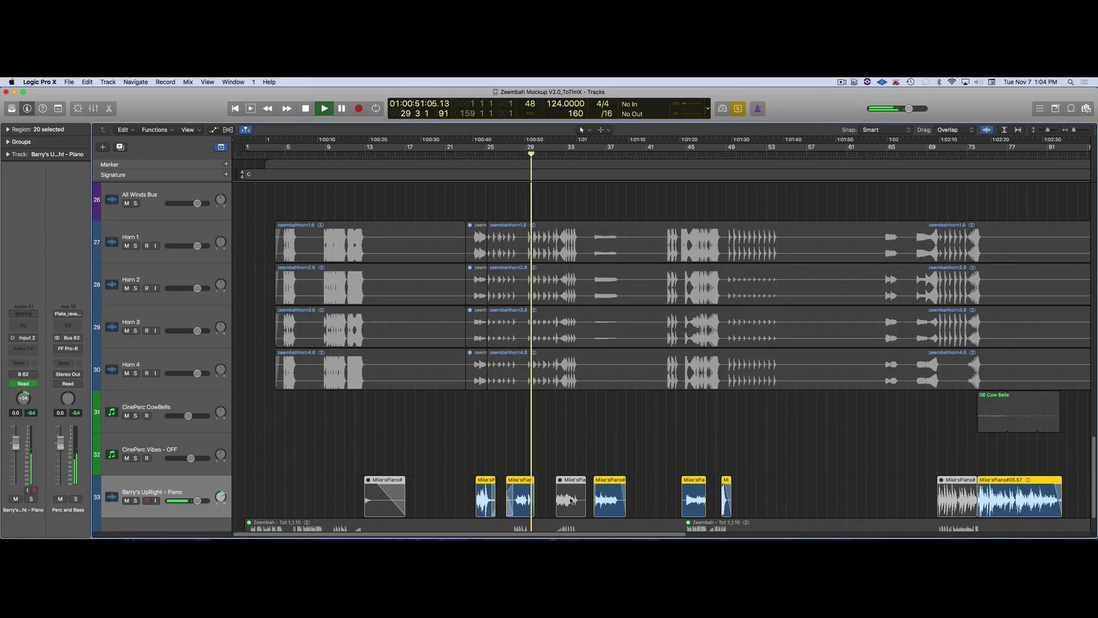
key(space)
scroll(573, 500, down, 3)
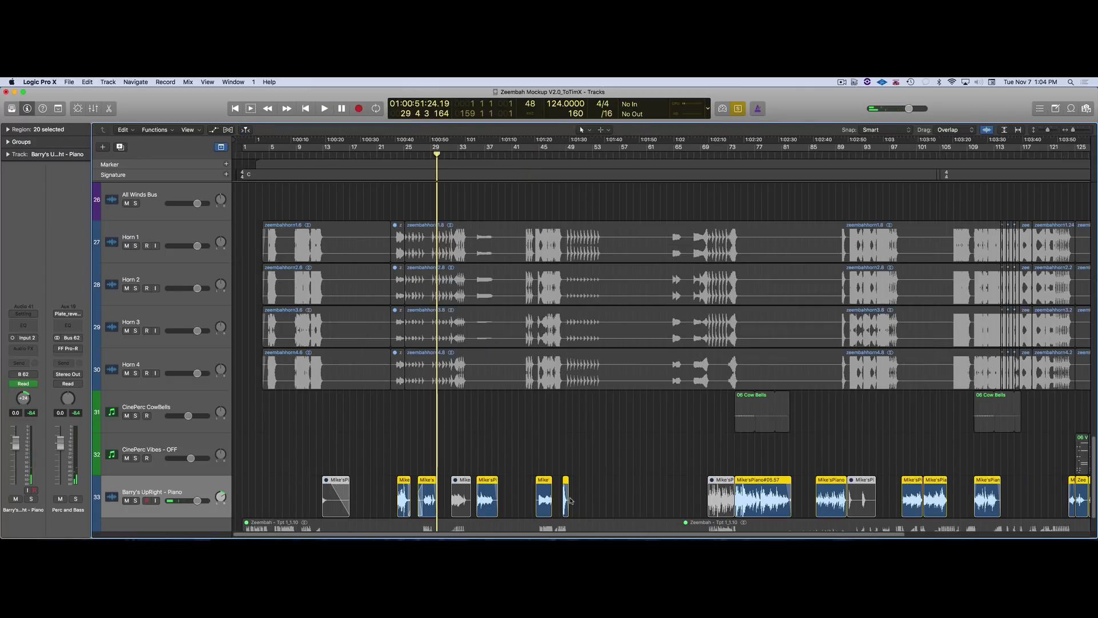
scroll(570, 501, down, 2)
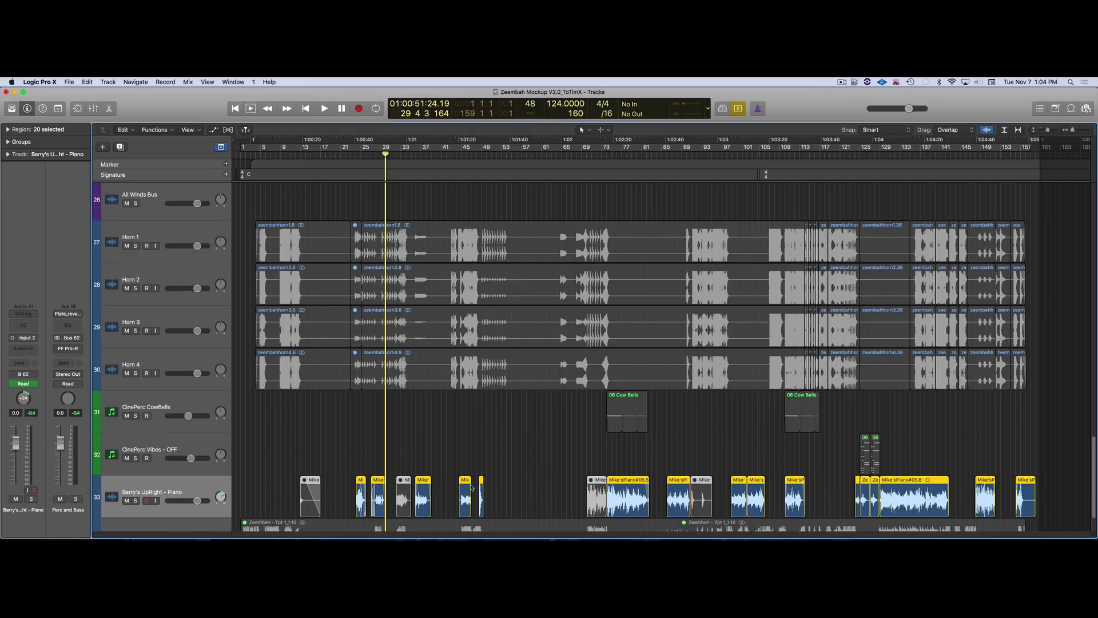
Switch to the Winds_Zeembah score in Preview, move its window up and examine the opening bars on page 1
key(super+Tab)
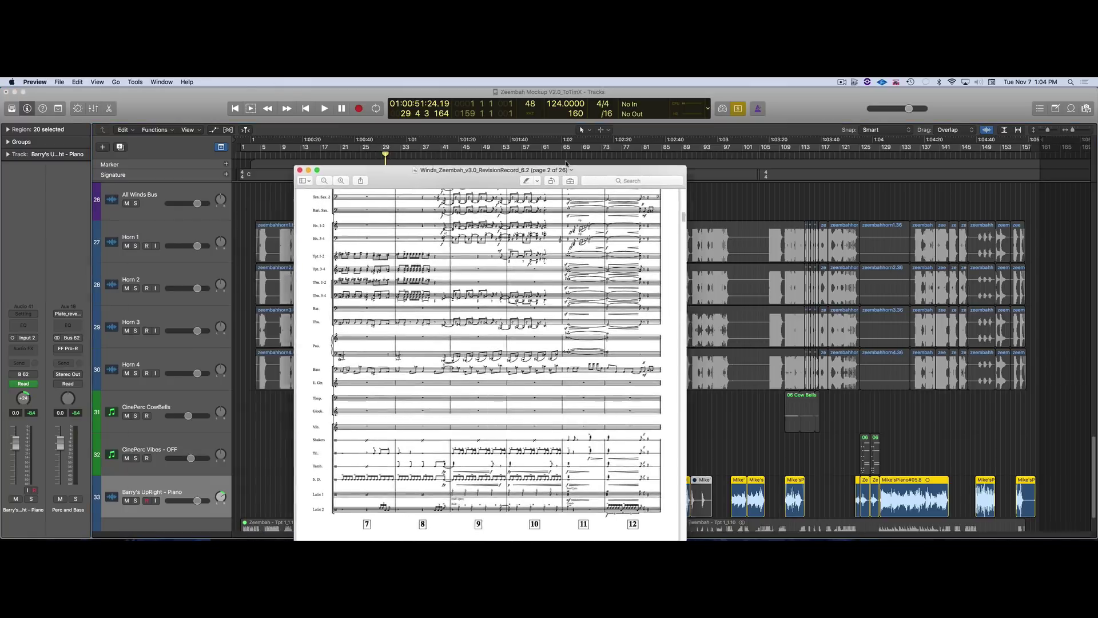
drag(566, 164, 577, 108)
scroll(523, 219, up, 10)
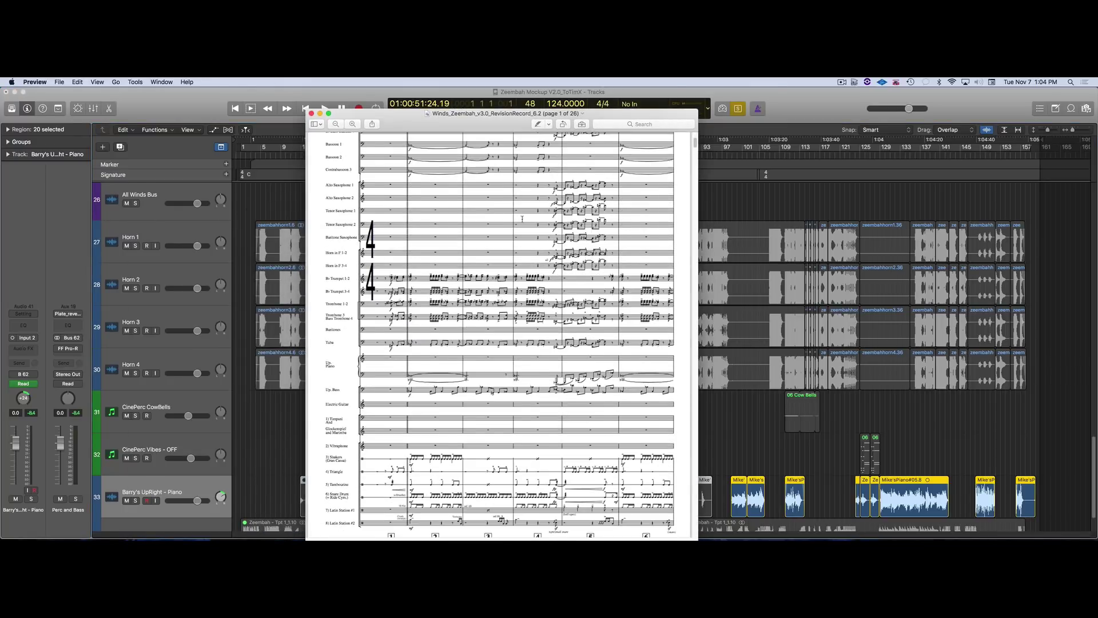
scroll(522, 218, down, 5)
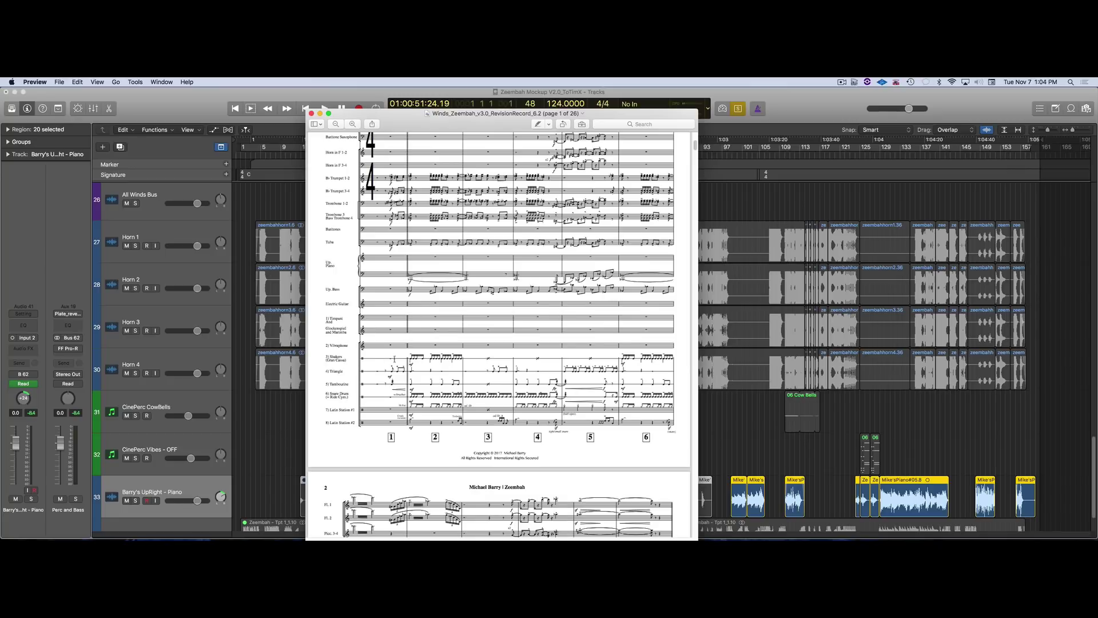
Return to the Logic Pro X project, clear the region selection and briefly show the automation to inspect the piano track's volume curve
click(278, 457)
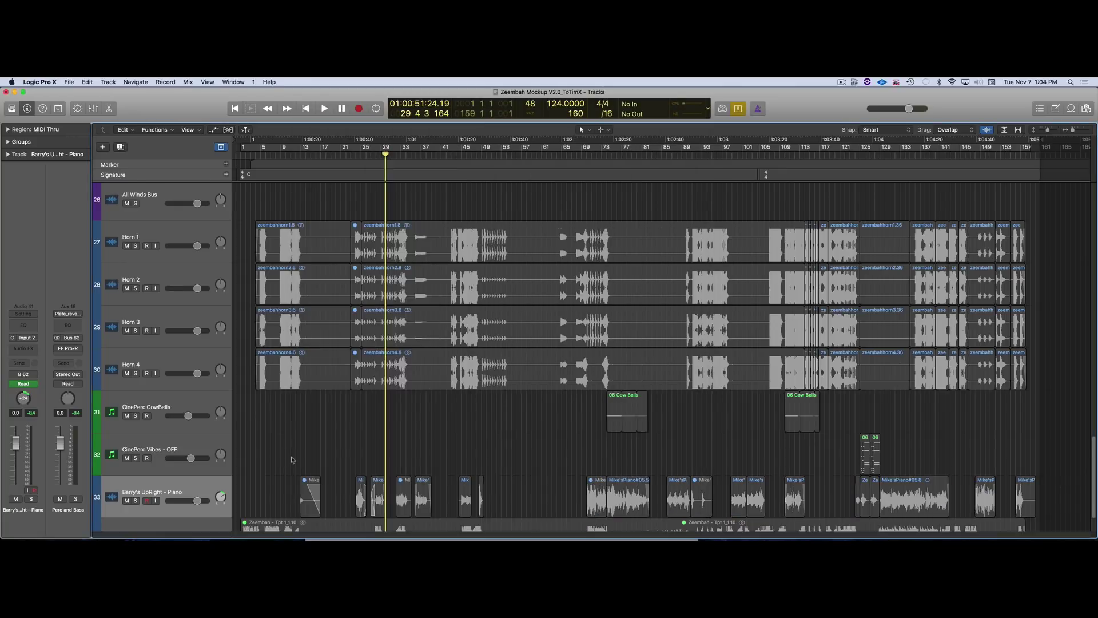
scroll(344, 446, down, 2)
key(super+a)
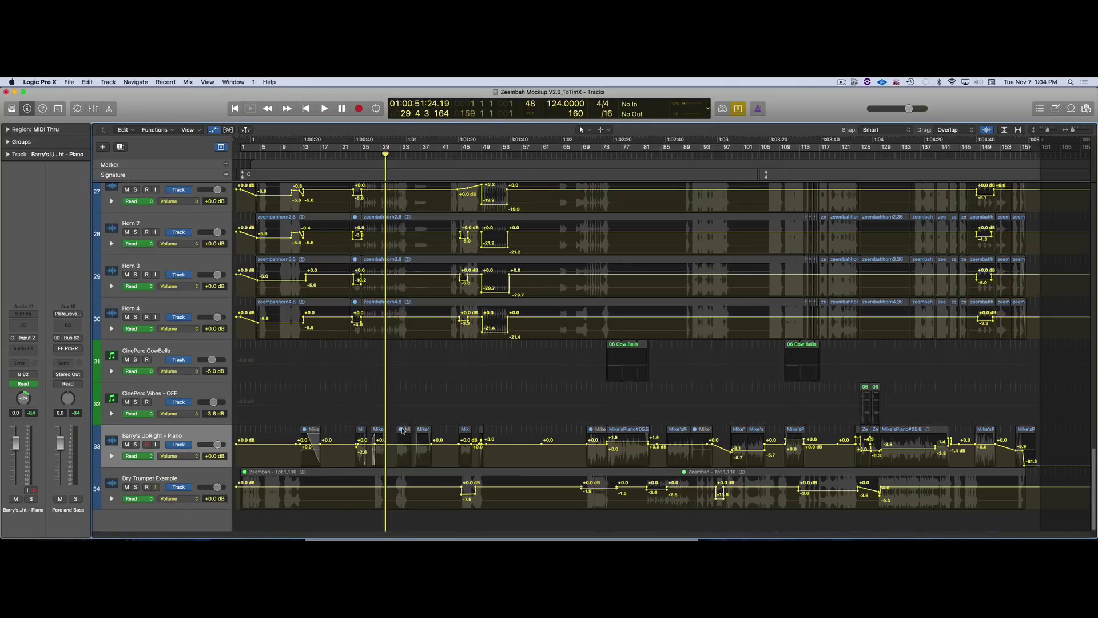
click(350, 430)
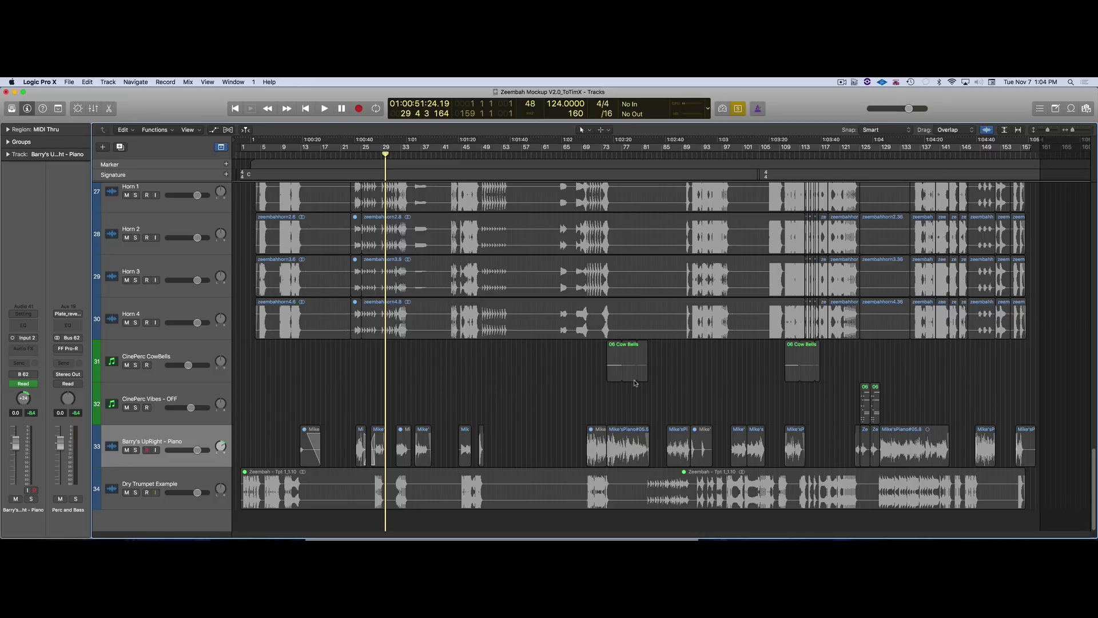
Turn off solo mode, select Horn 1's long zeembahhorn1.8 region and expand the track parameters in the inspector
key(super+a)
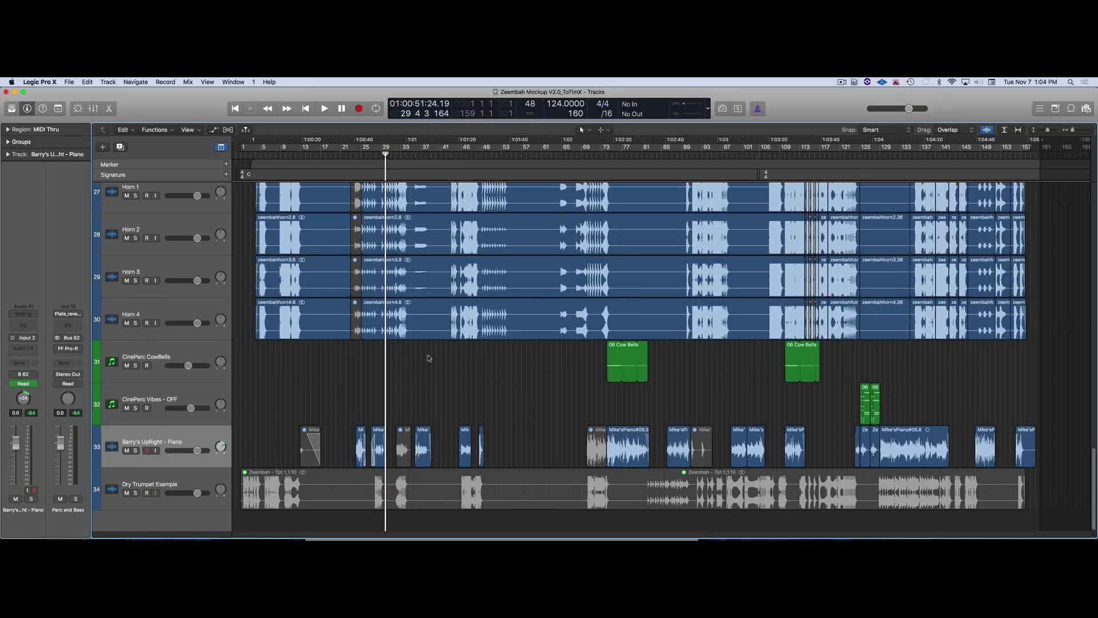
scroll(428, 356, up, 5)
click(387, 331)
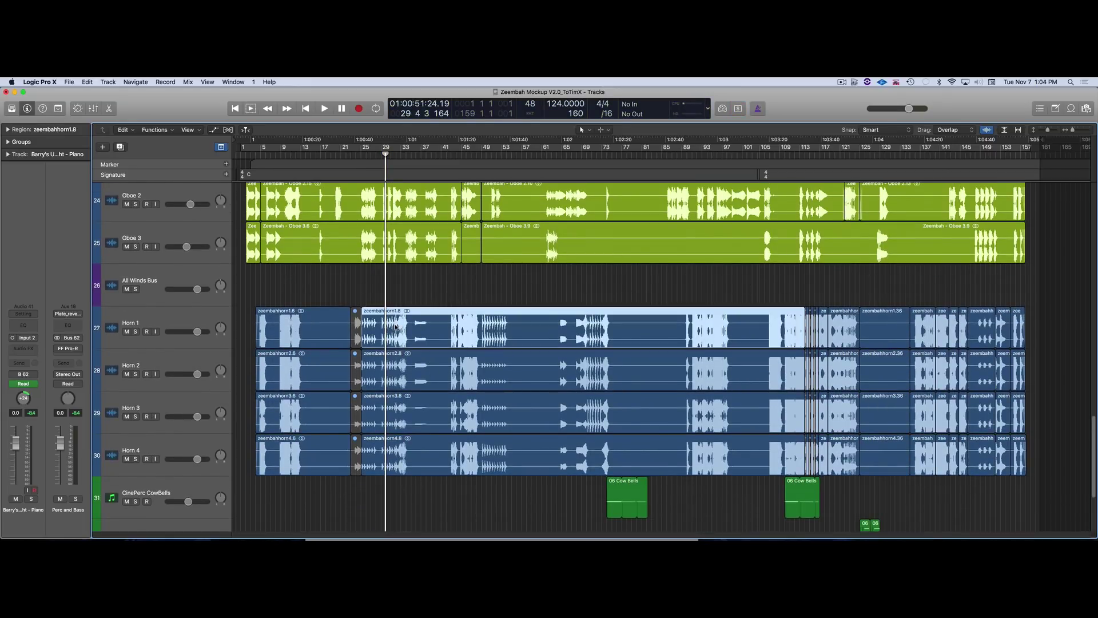
scroll(395, 327, up, 3)
click(8, 154)
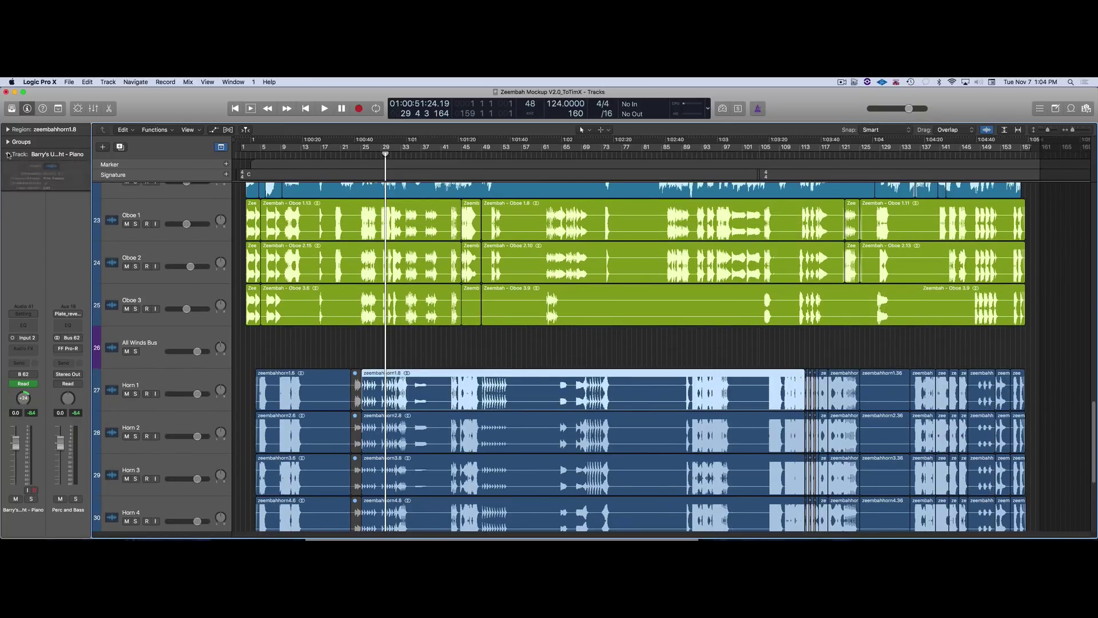
Show the region parameters in place of the track parameters and select Alto 1's Zeembah - Alto 1.17 region to inspect its delay setting
click(8, 154)
click(8, 129)
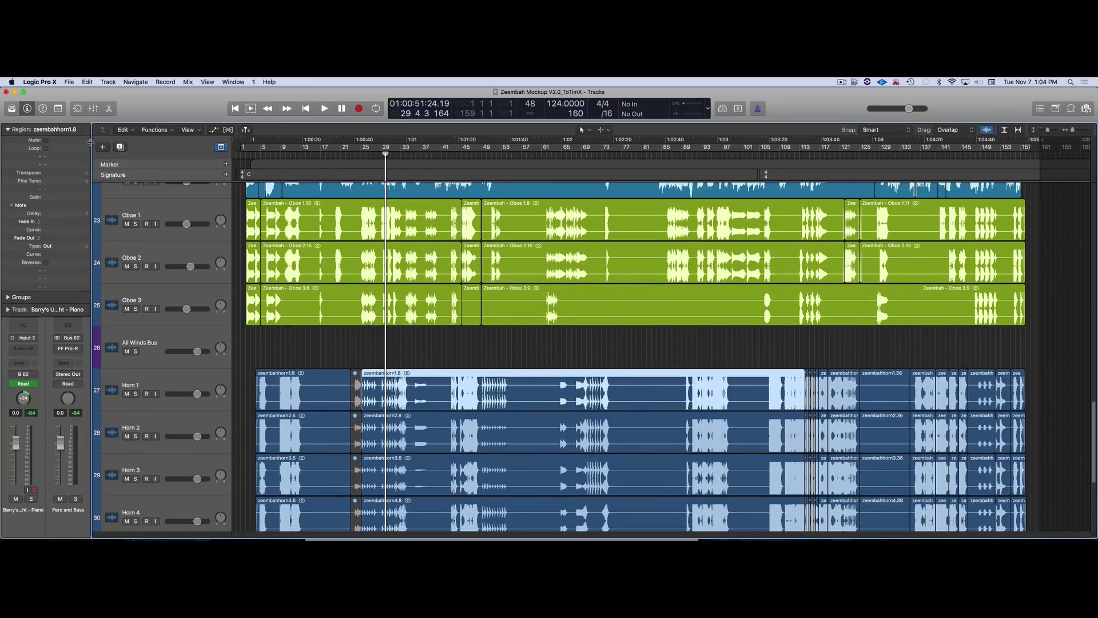
scroll(453, 286, up, 15)
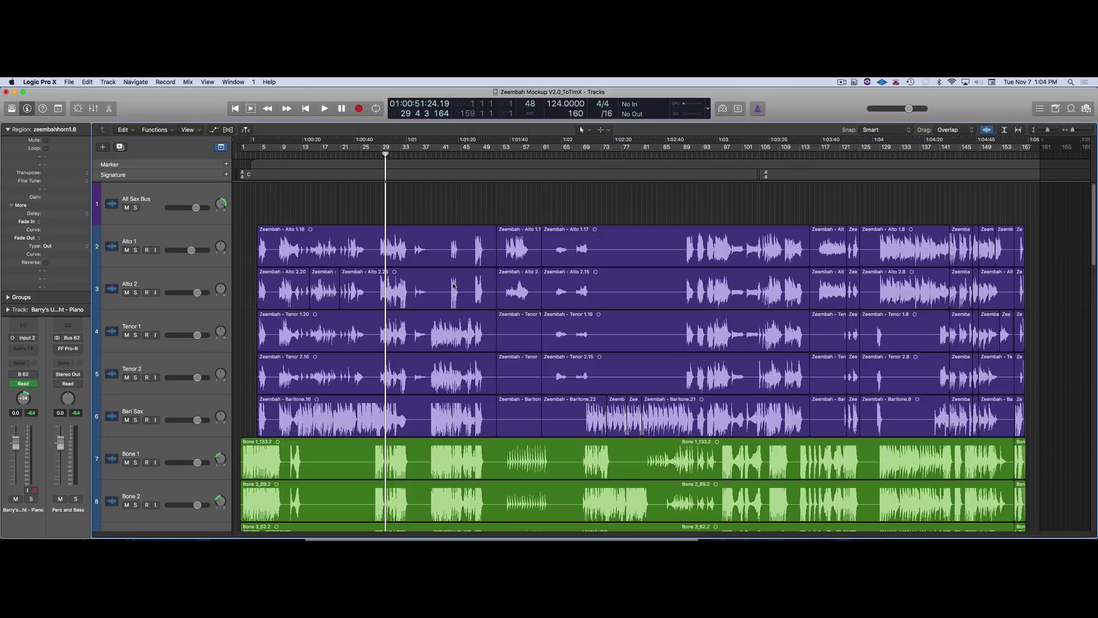
click(628, 239)
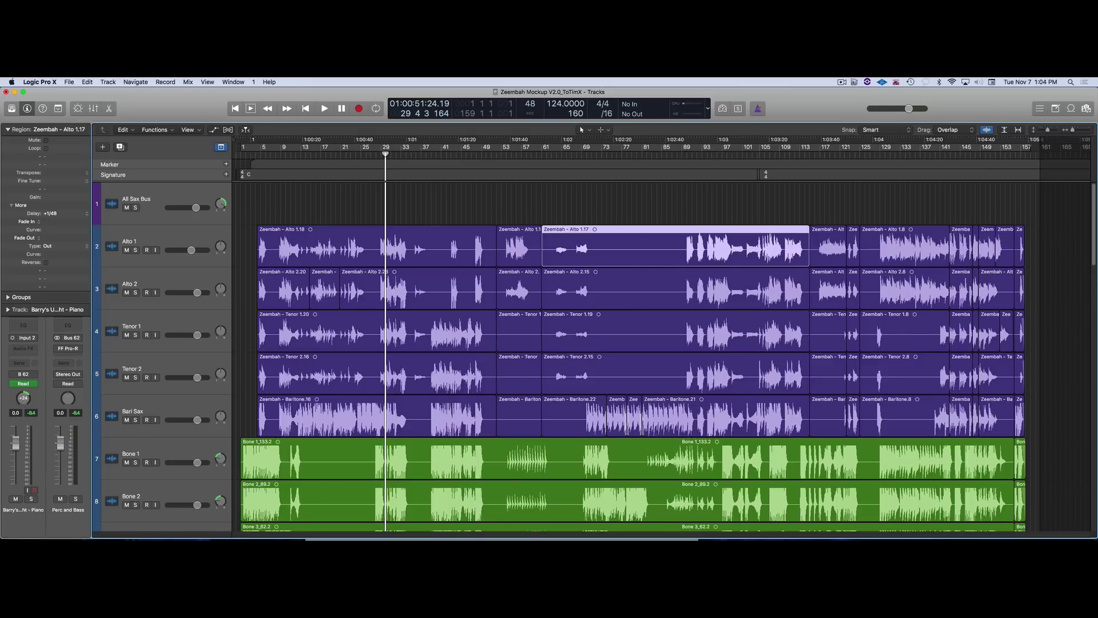
drag(54, 213, 55, 214)
Examine the regions of the tracks from the saxes through trumpets, clarinets, flutes, oboes and horns down to the Dry Trumpet Example
scroll(521, 340, down, 3)
scroll(521, 340, down, 5)
scroll(520, 340, down, 4)
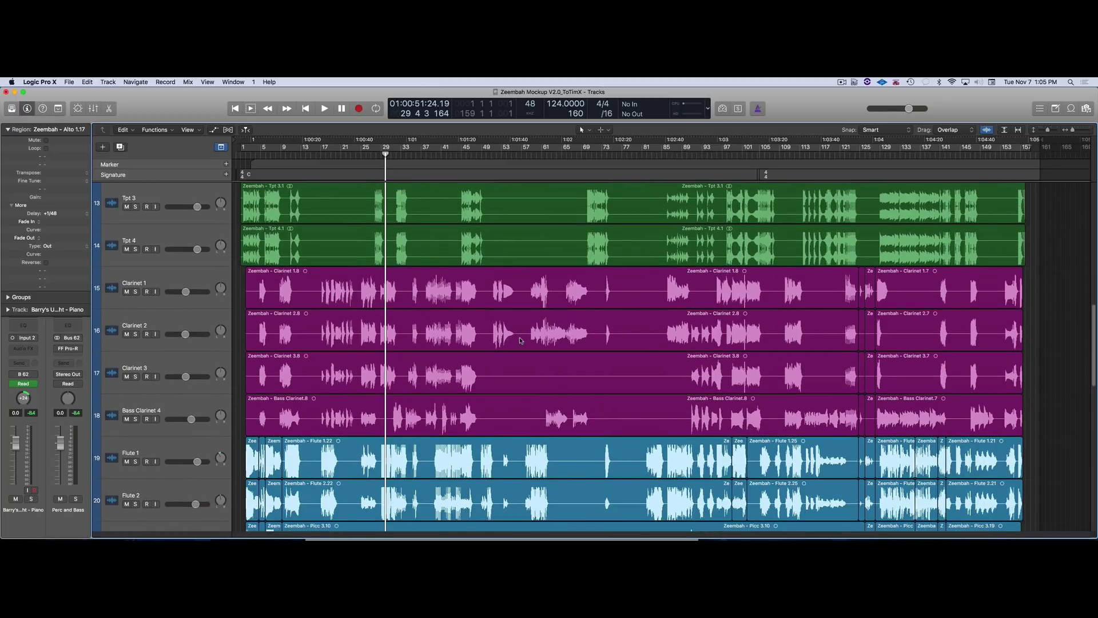
scroll(520, 340, down, 4)
scroll(519, 340, down, 5)
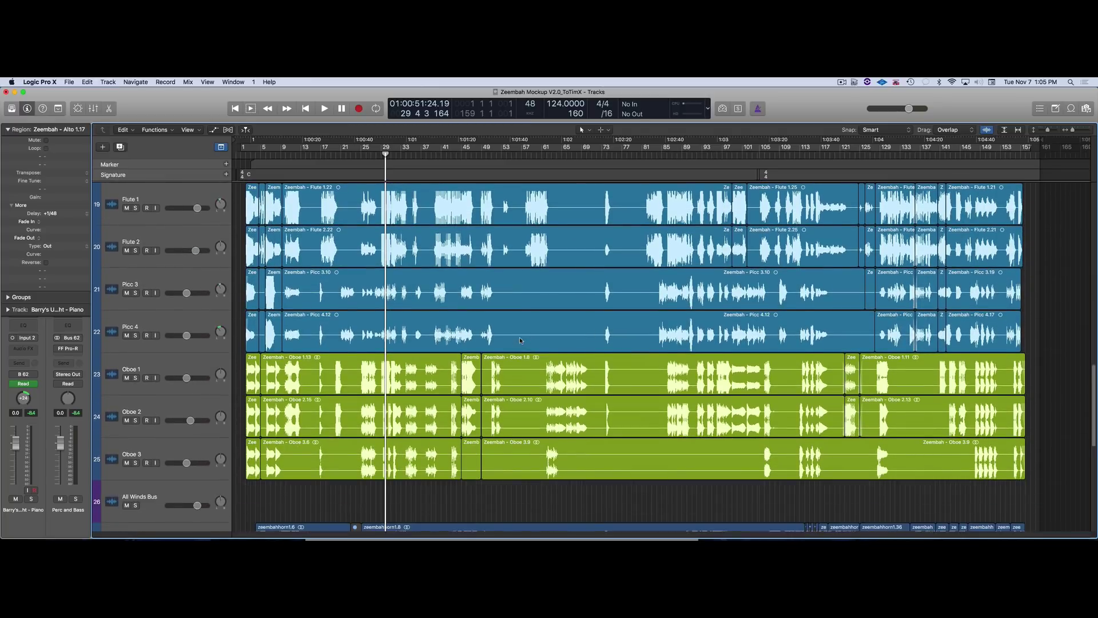
scroll(519, 340, down, 3)
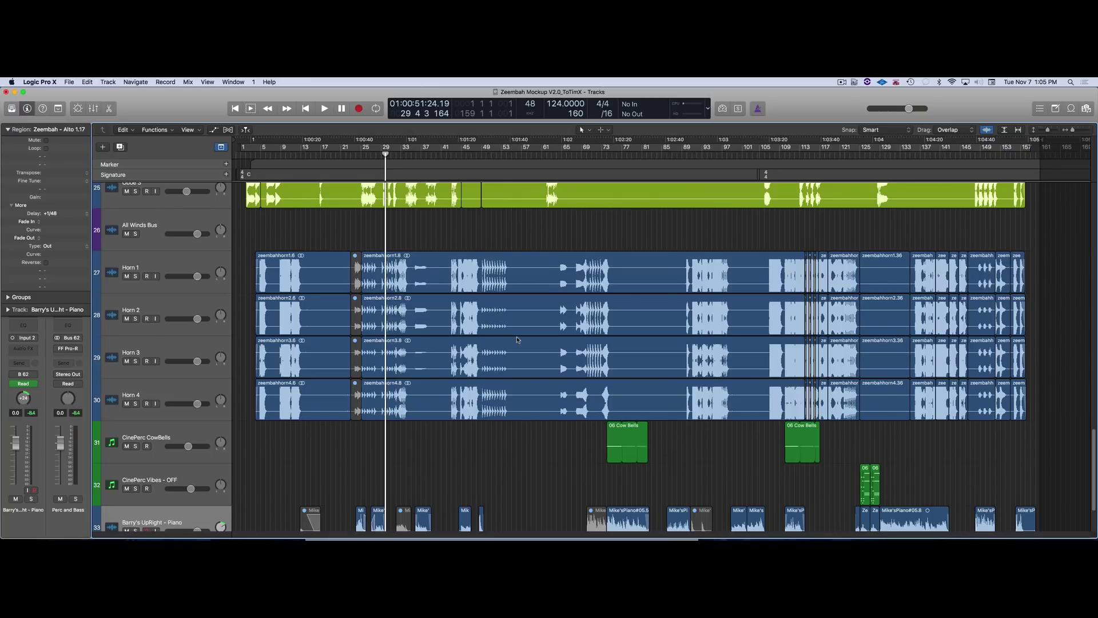
scroll(517, 340, down, 2)
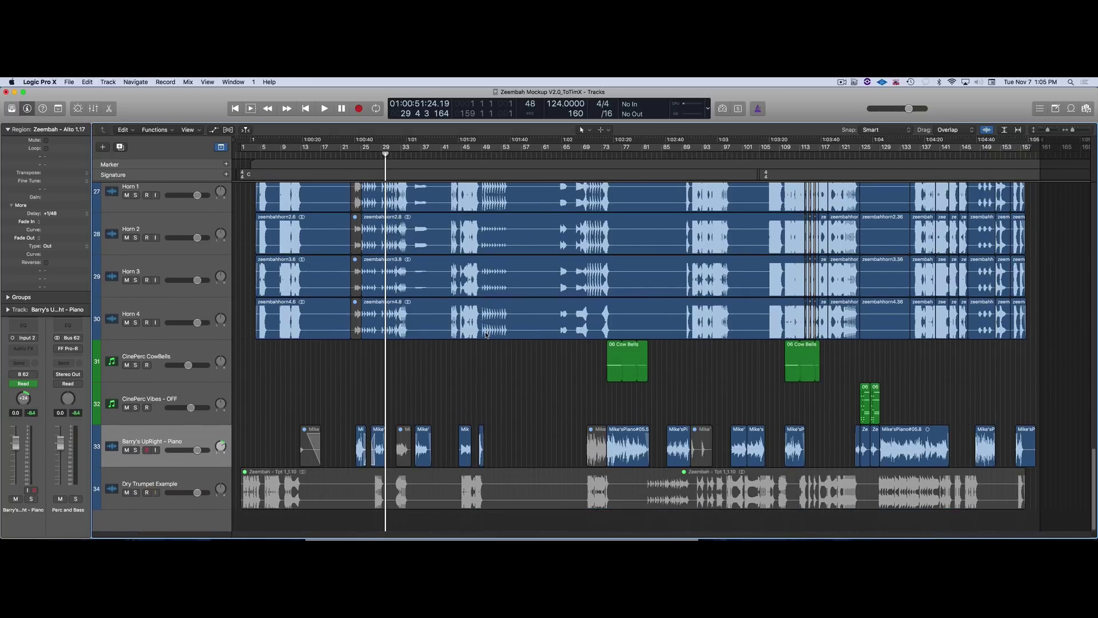
Select the CinePerc CowBells track, toggle solo on and off, and briefly play the full mix from bar 59
click(173, 348)
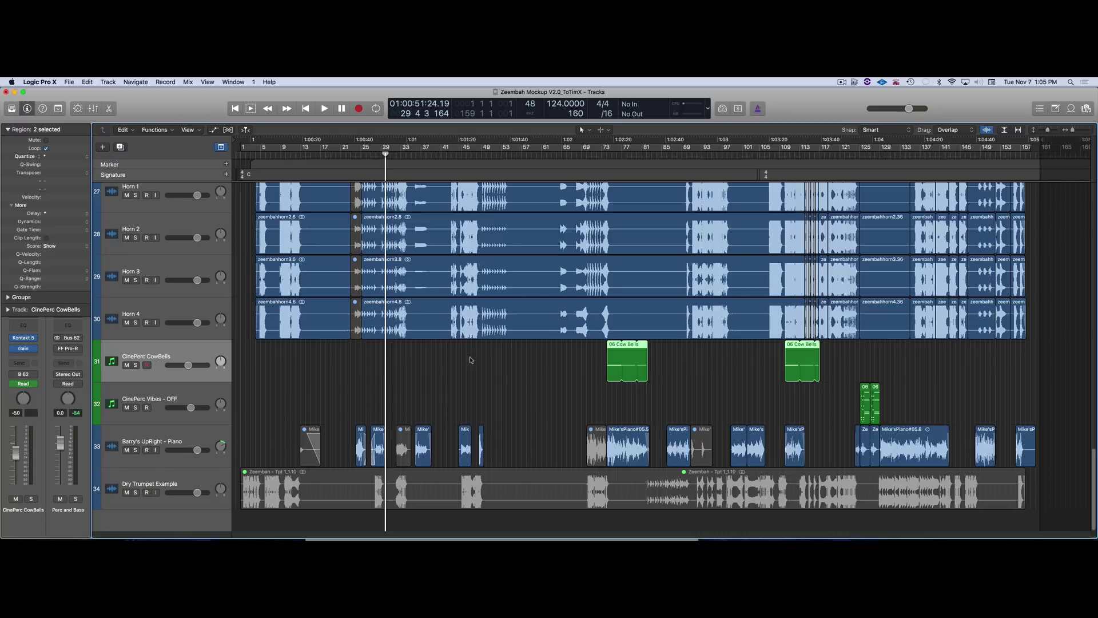
click(498, 362)
key(ctrl+s)
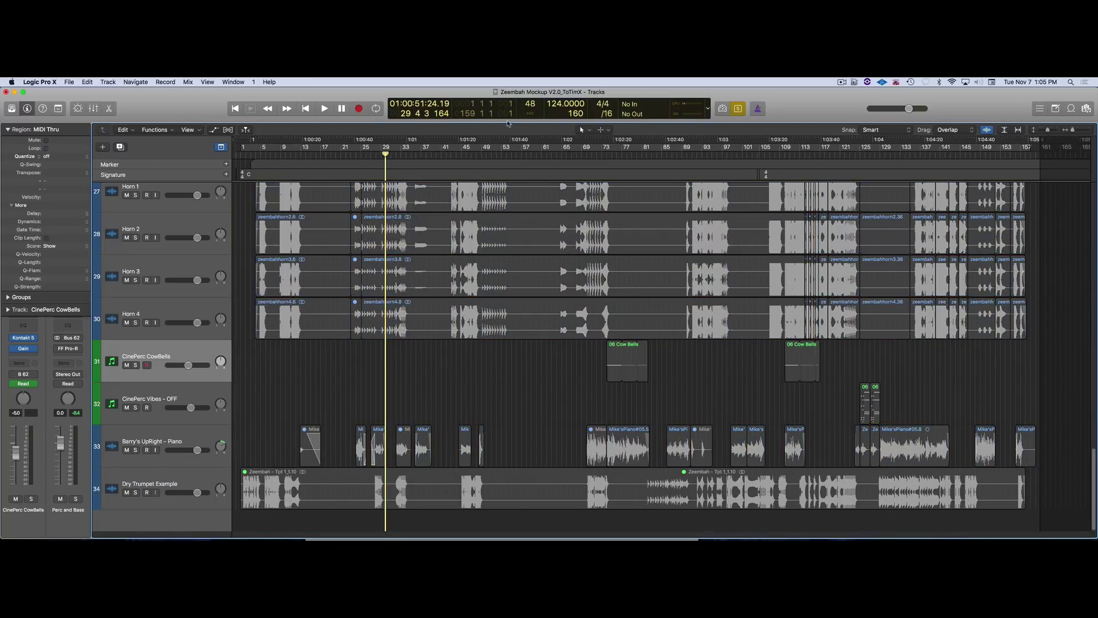
key(ctrl+s)
click(531, 150)
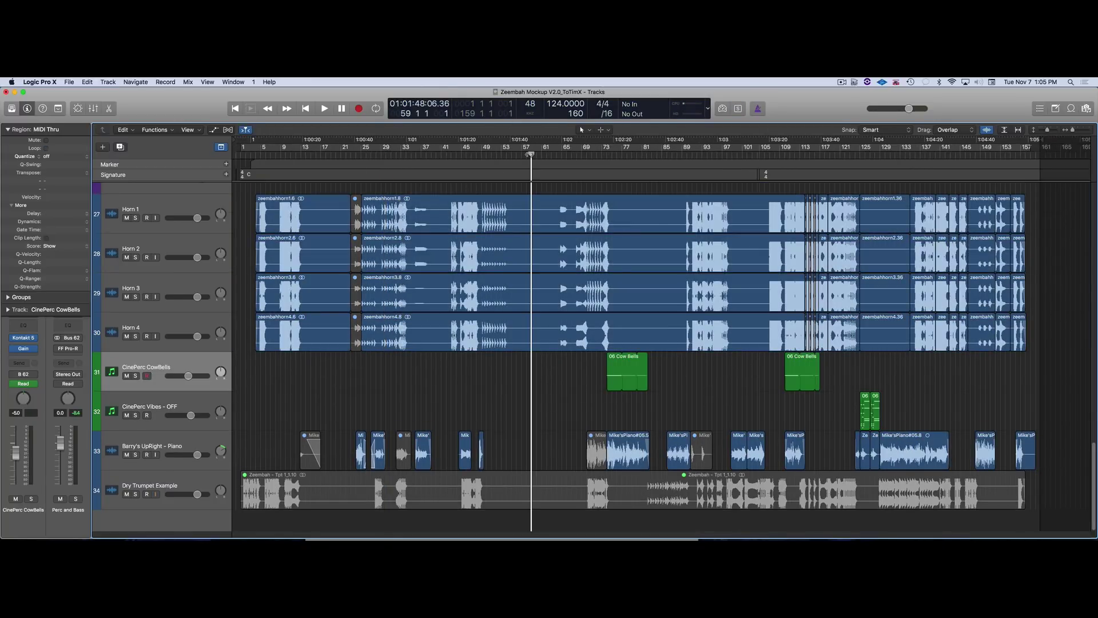
key(space)
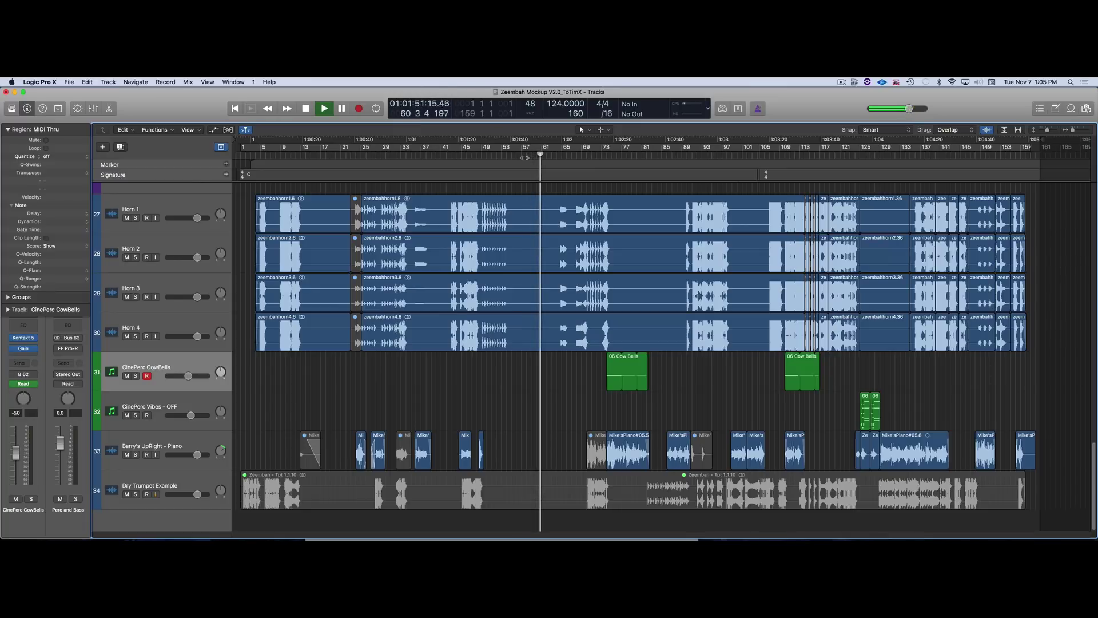
key(space)
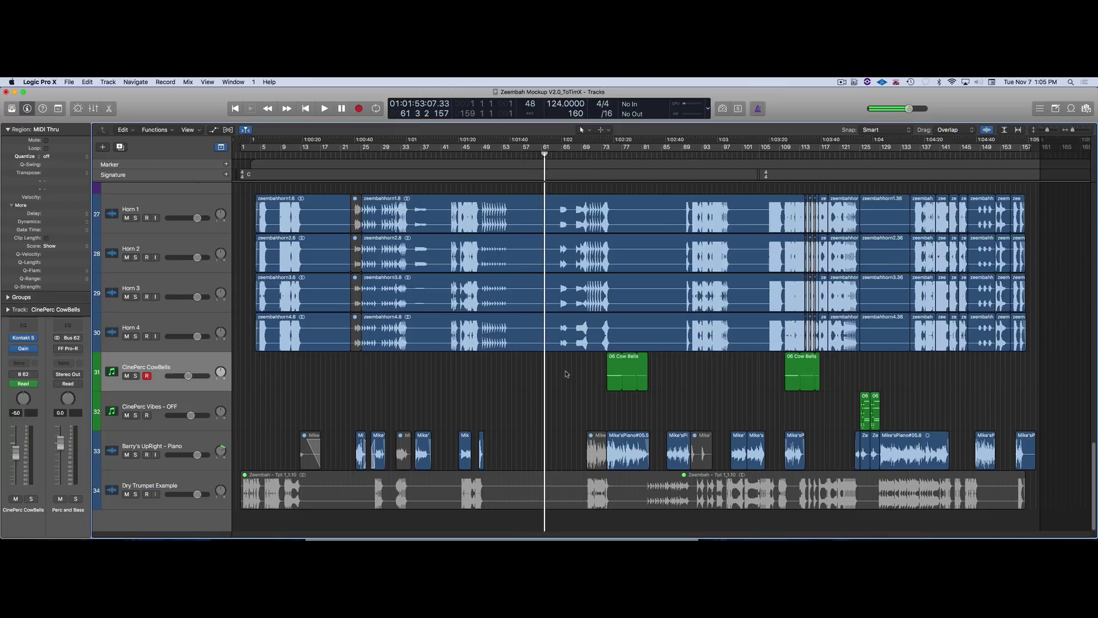
Solo the first 06 Cow Bells region on the CinePerc CowBells track and play it briefly from its start
click(627, 375)
key(shift+space)
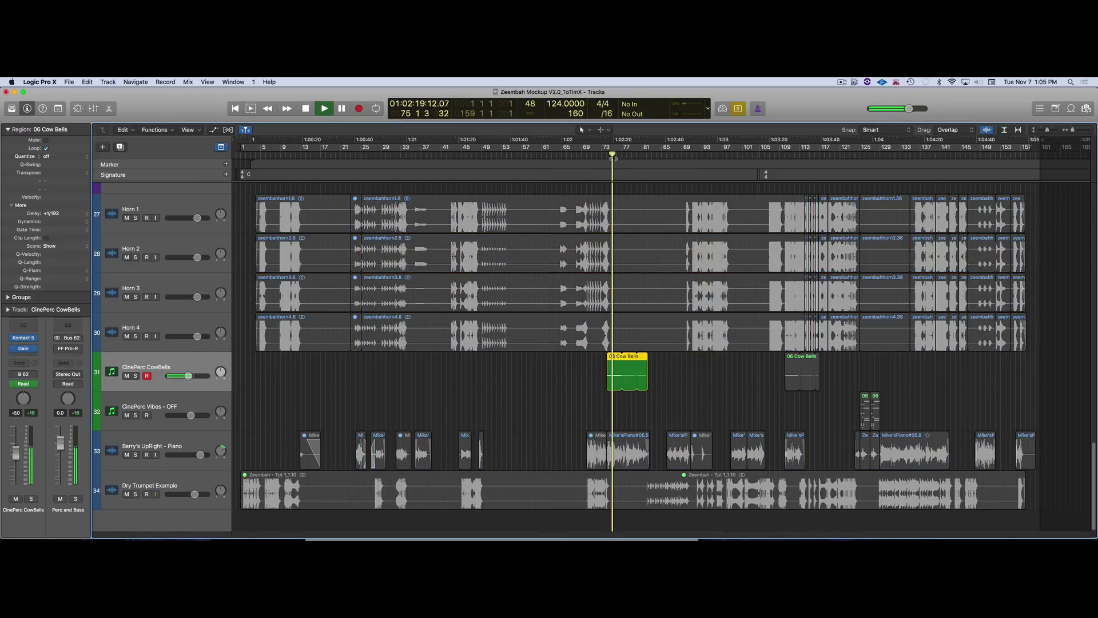
key(space)
Select both vibraphone regions on the CinePerc Vibes - OFF track, play them soloed from about bar 125, and turn off solo
drag(830, 423, 928, 414)
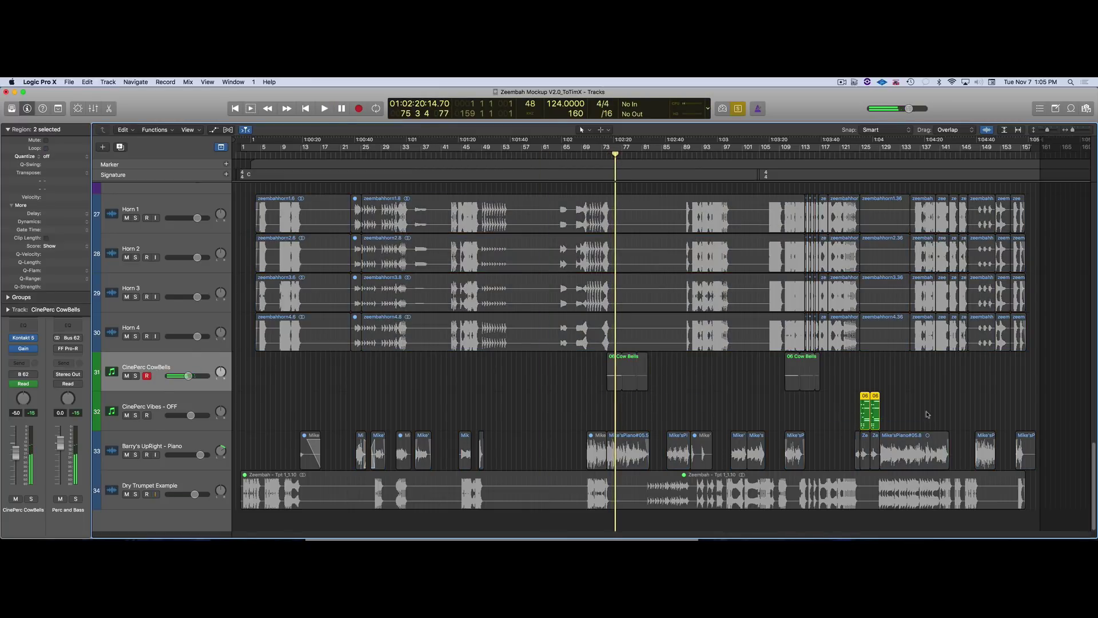
double_click(861, 157)
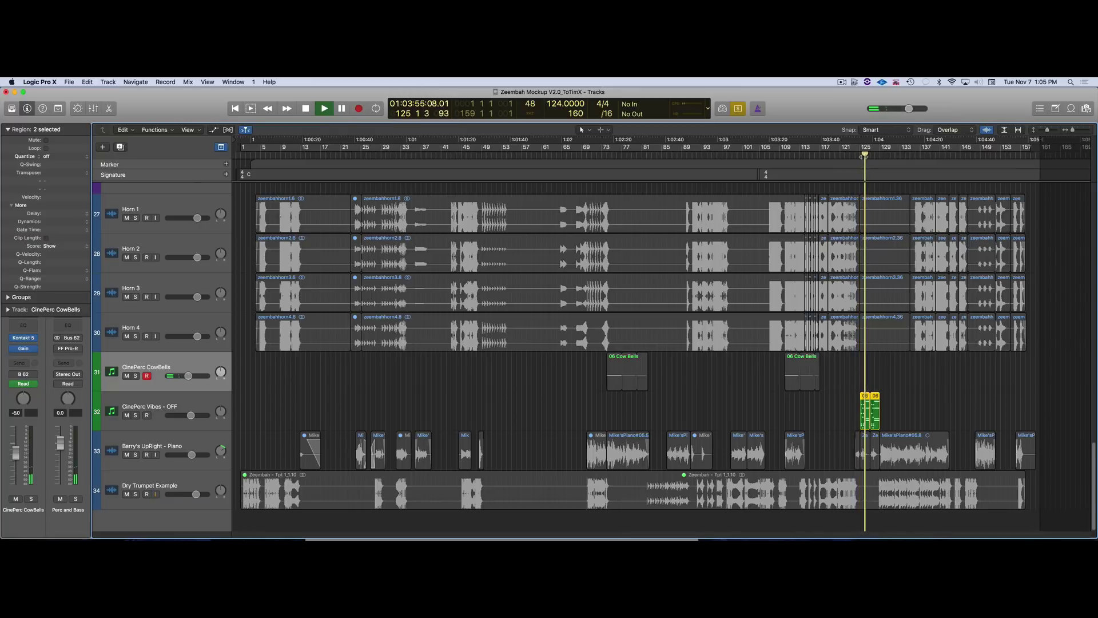
key(super+Right)
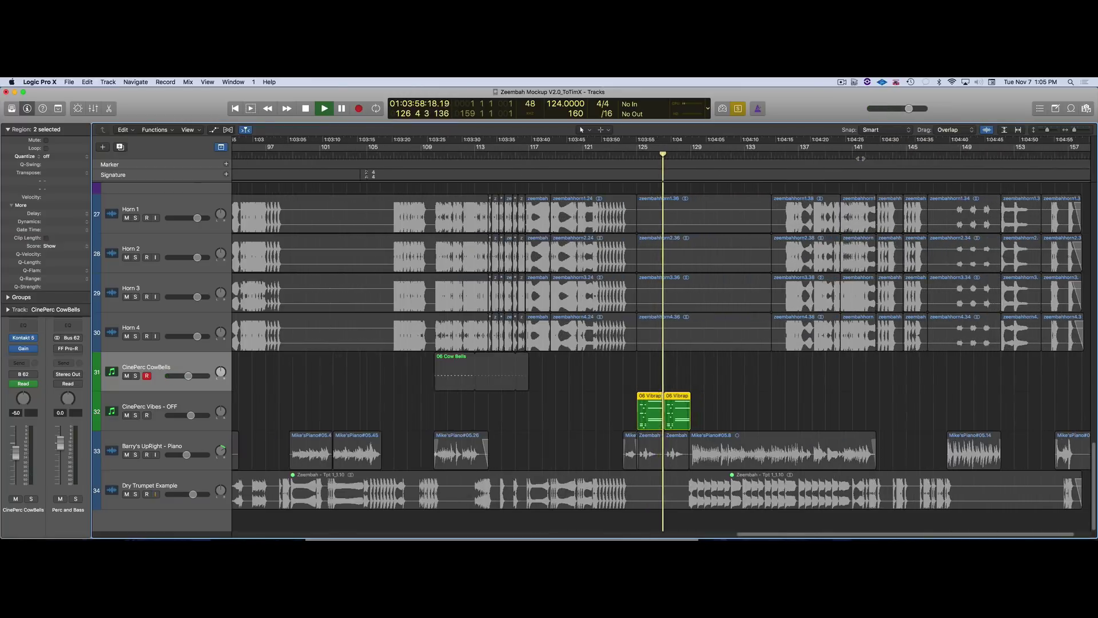
key(super+Right)
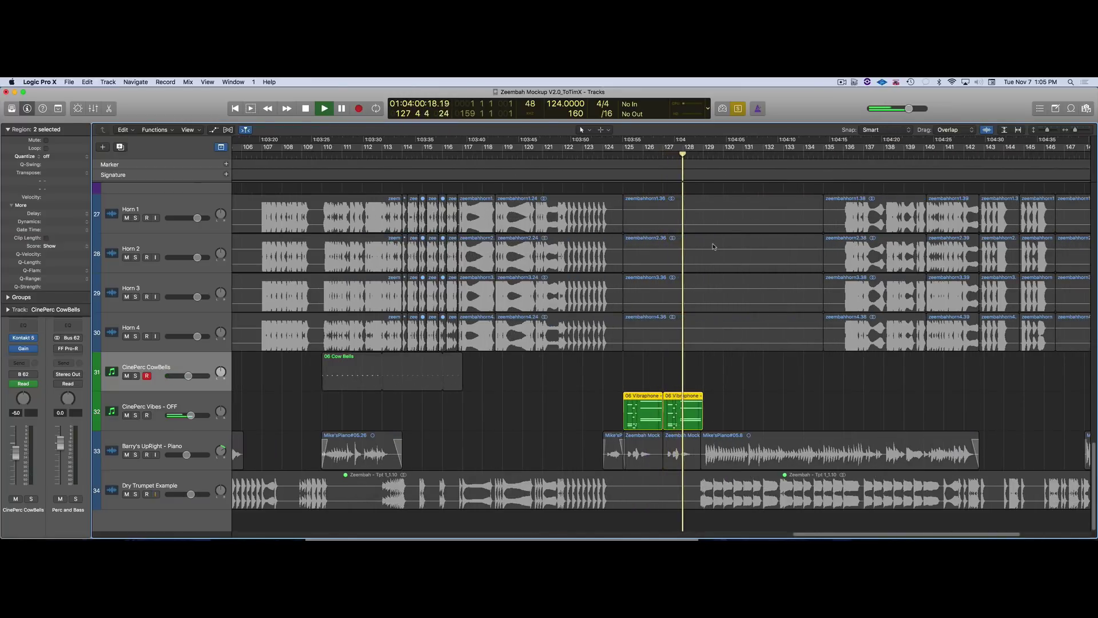
key(super+Left)
key(super+Left)
key(space)
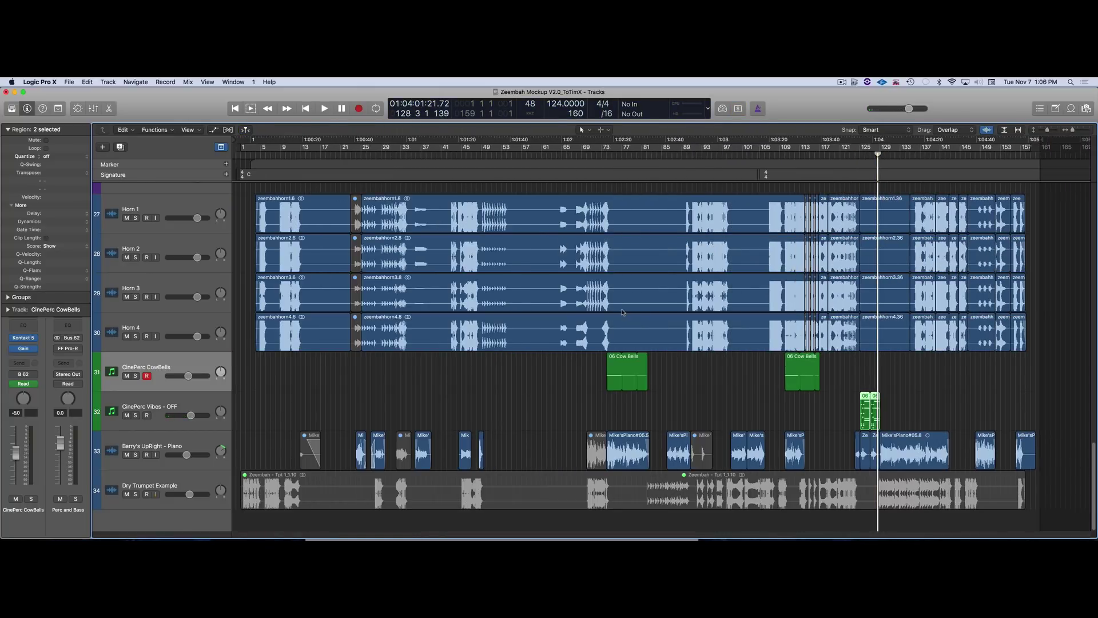
Reduce the track heights for an overview of all sections, select the Tenor 2 track and collapse the region parameters
scroll(623, 312, up, 8)
key(super+Up)
key(super+Up)
key(super+Up)
key(super+Up)
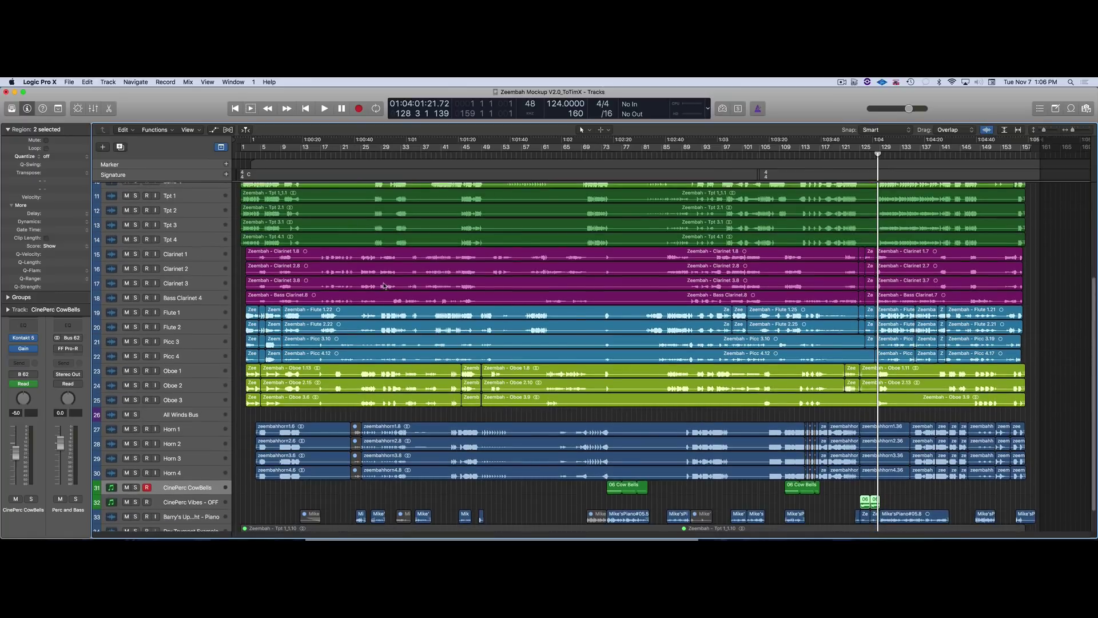
scroll(384, 286, up, 5)
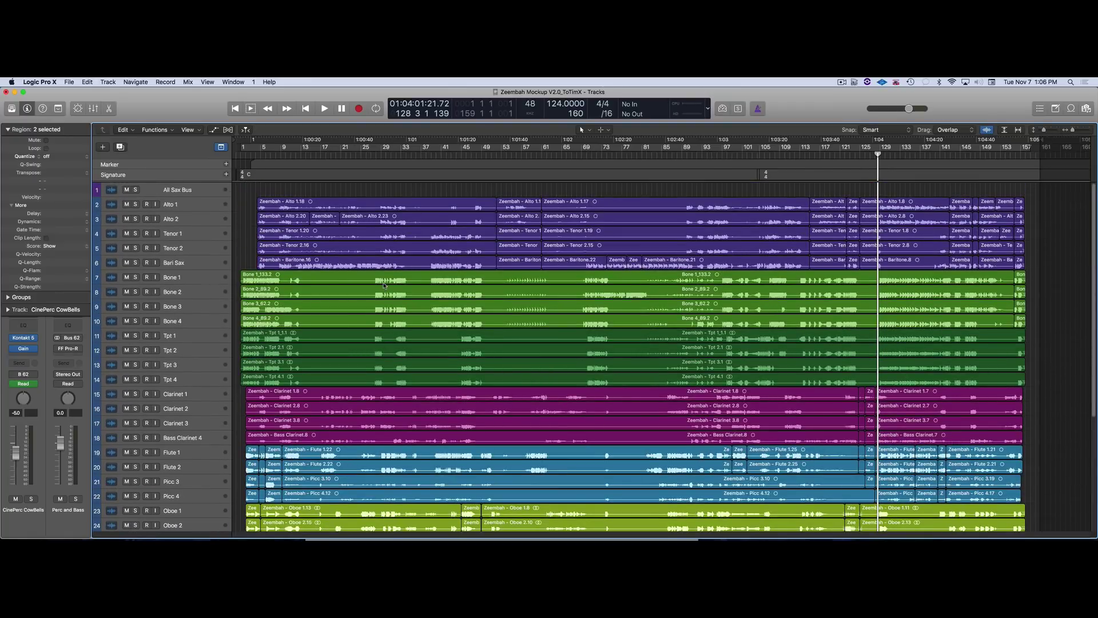
click(174, 247)
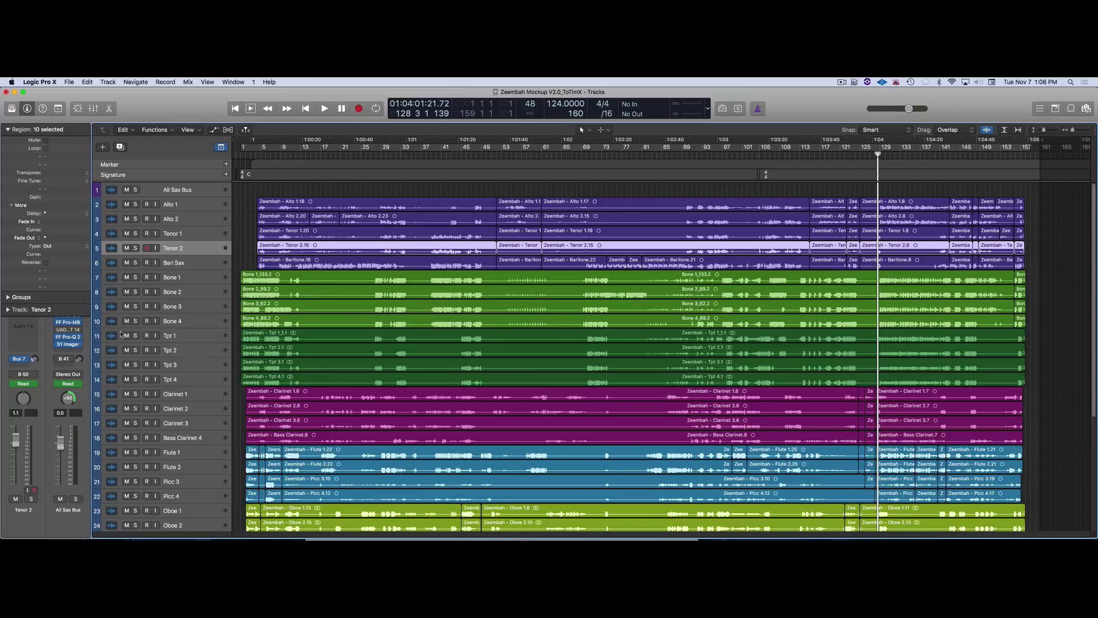
click(9, 129)
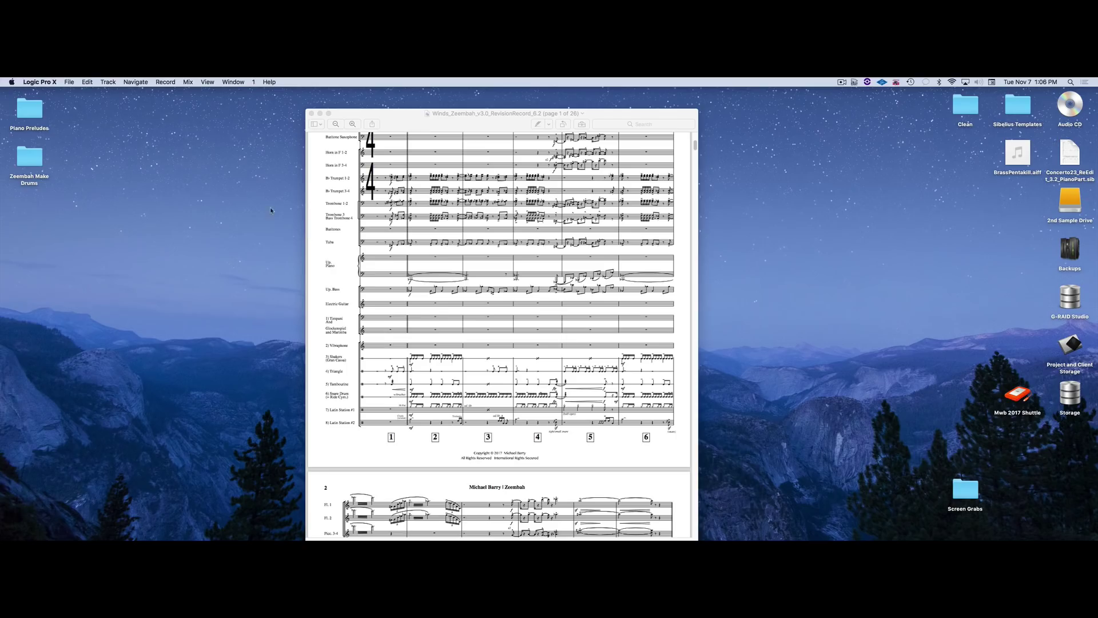
Open the recent project Zeembah_MakeDrums_V2.0x
click(69, 81)
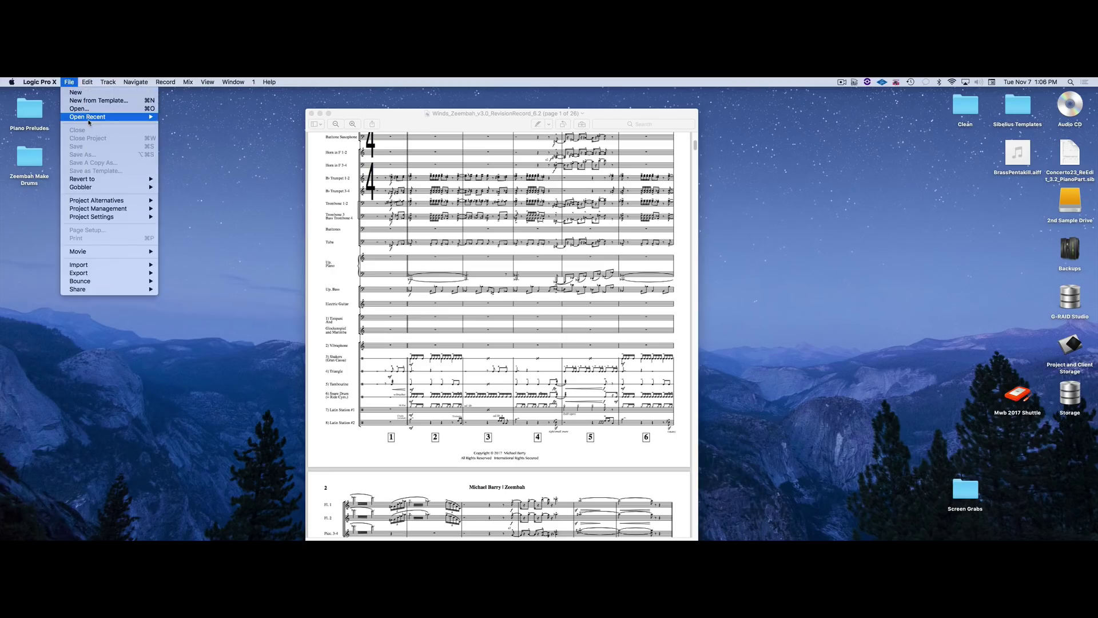
mouse_move(86, 117)
click(221, 127)
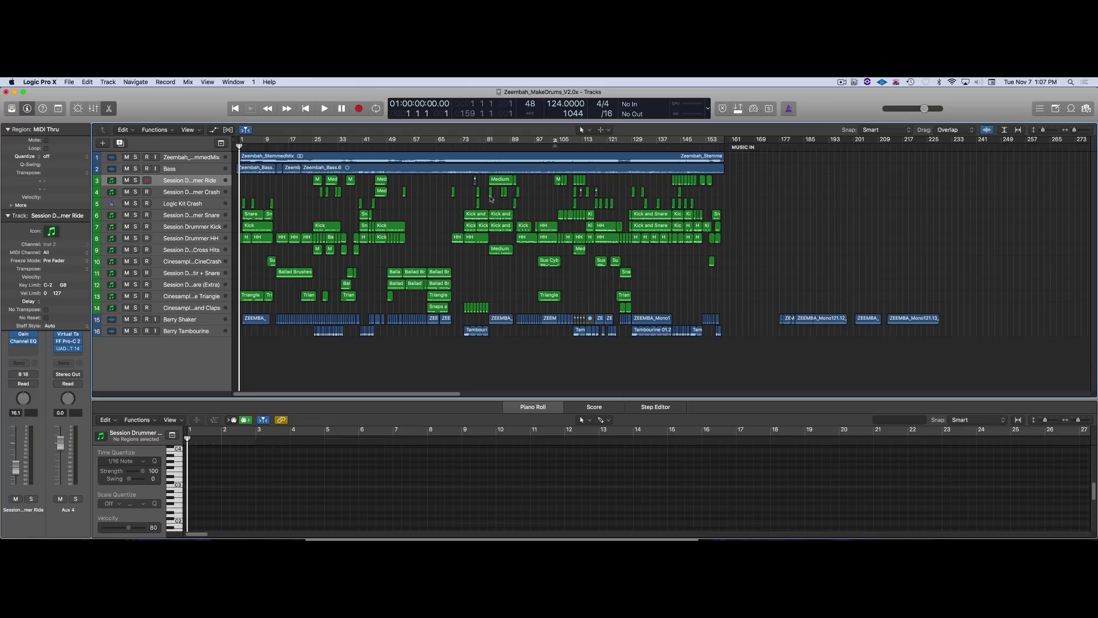
Solo the Zeembah_StemmedMix region and play it from about bar 17
click(302, 156)
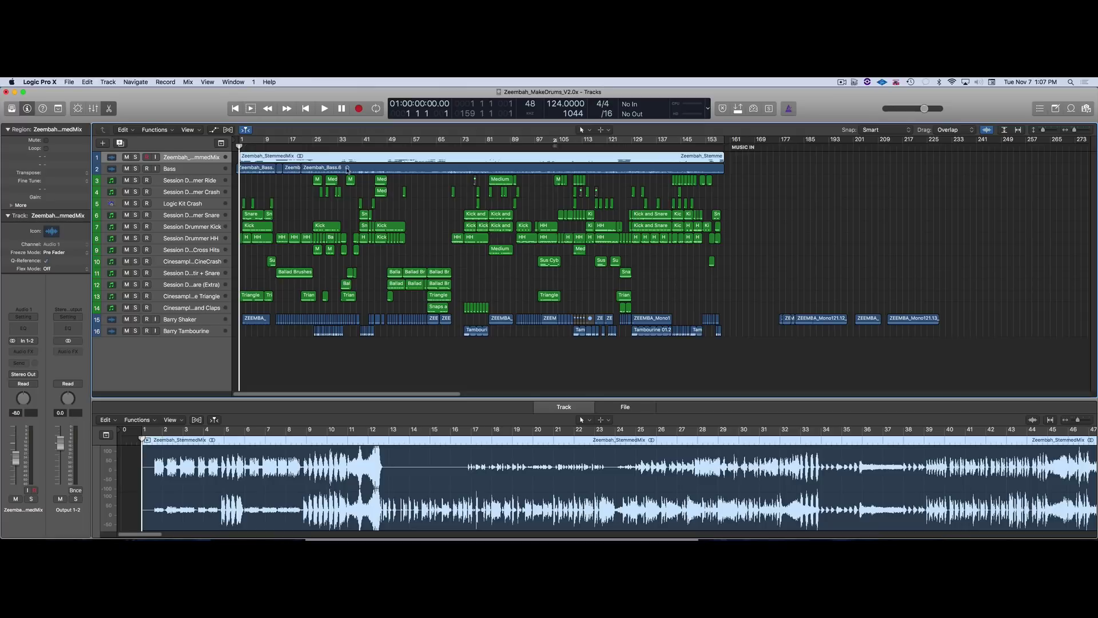
key(ctrl+s)
click(289, 139)
key(space)
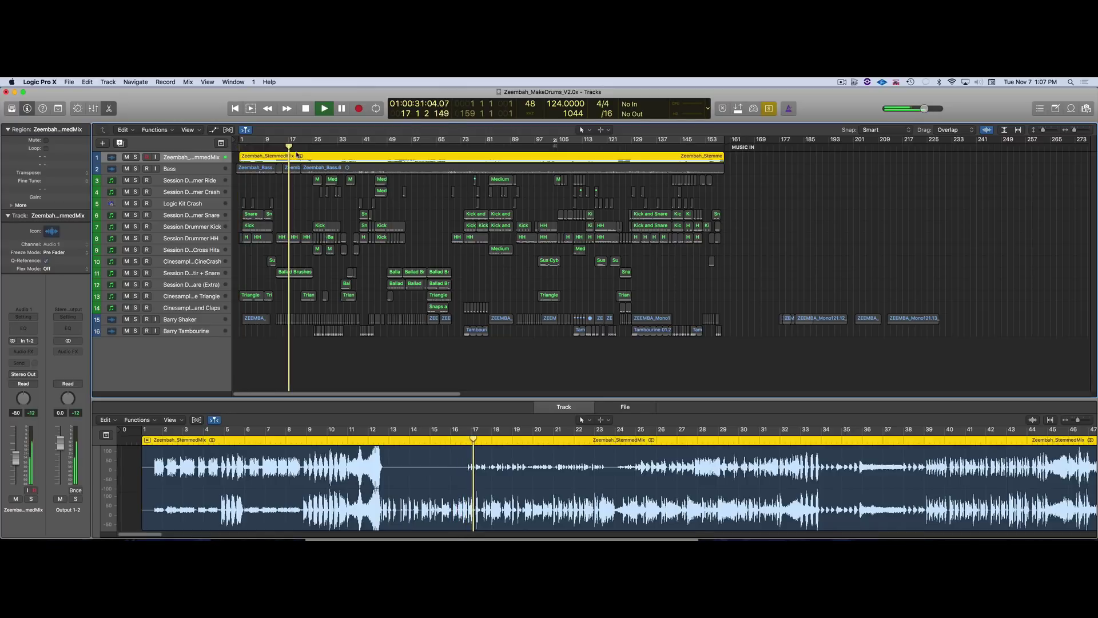
key(space)
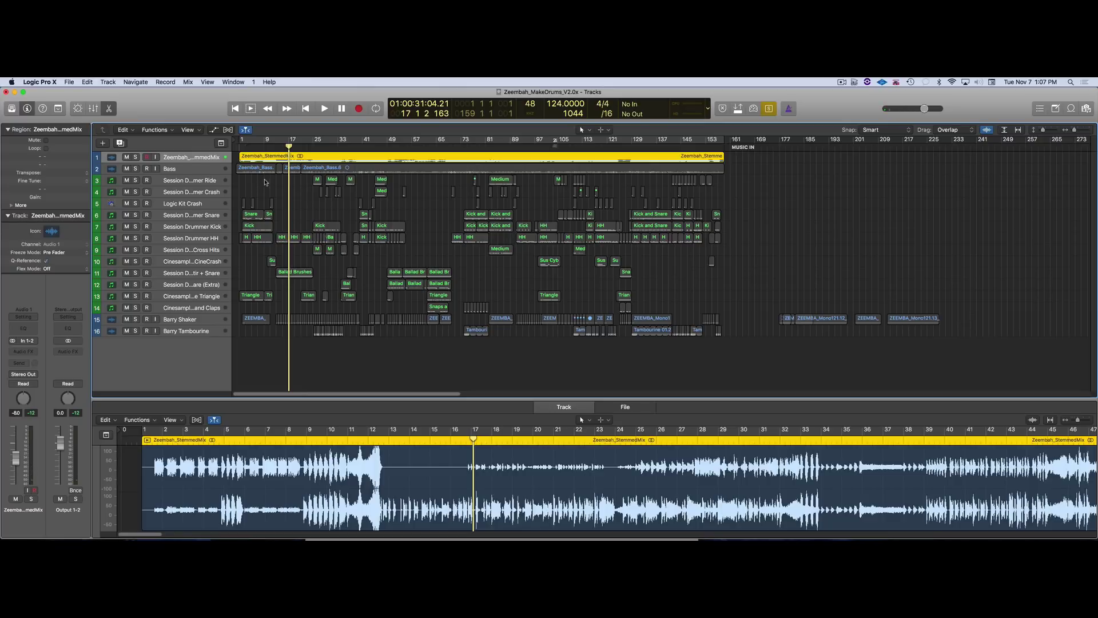
Select all four Zeembah_Bass regions, play from around bar 16 and solo them during playback
click(247, 168)
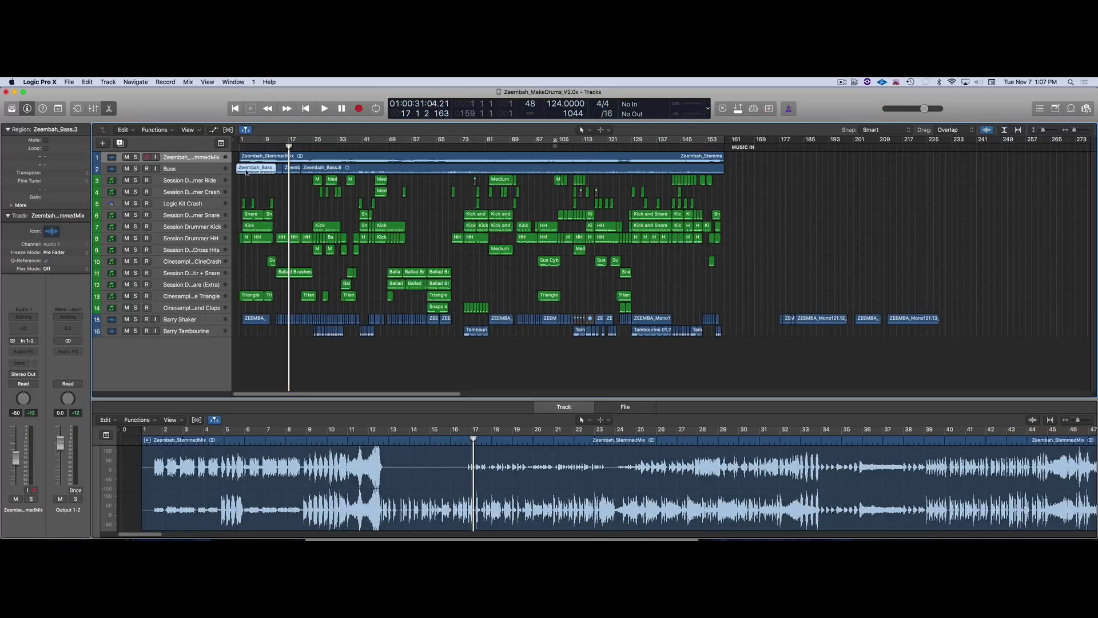
shift+click(312, 168)
key(space)
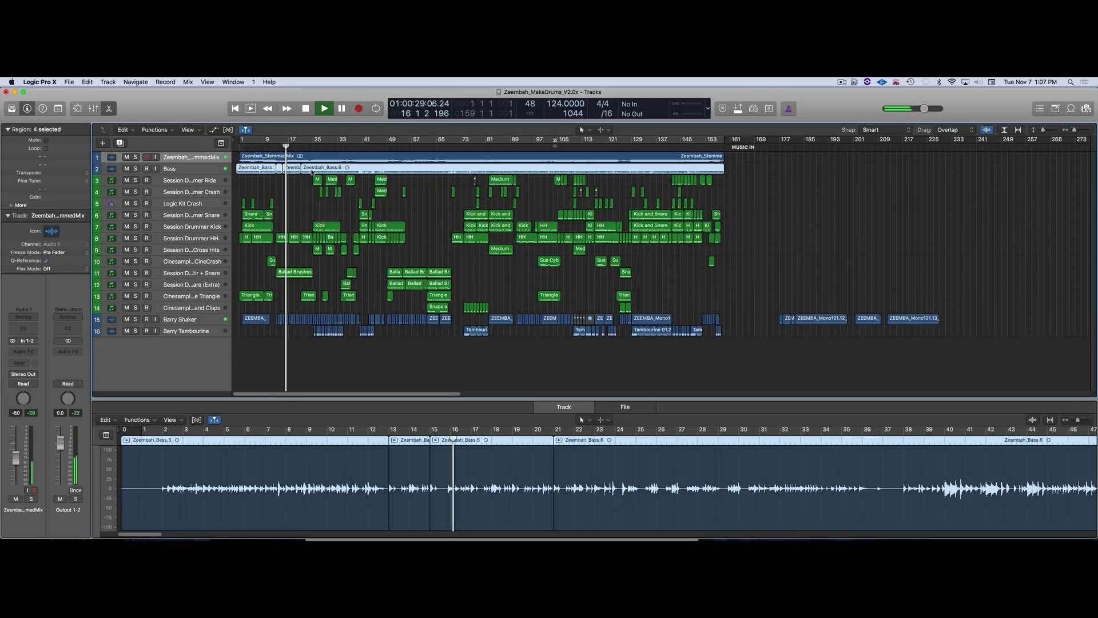
key(ctrl+s)
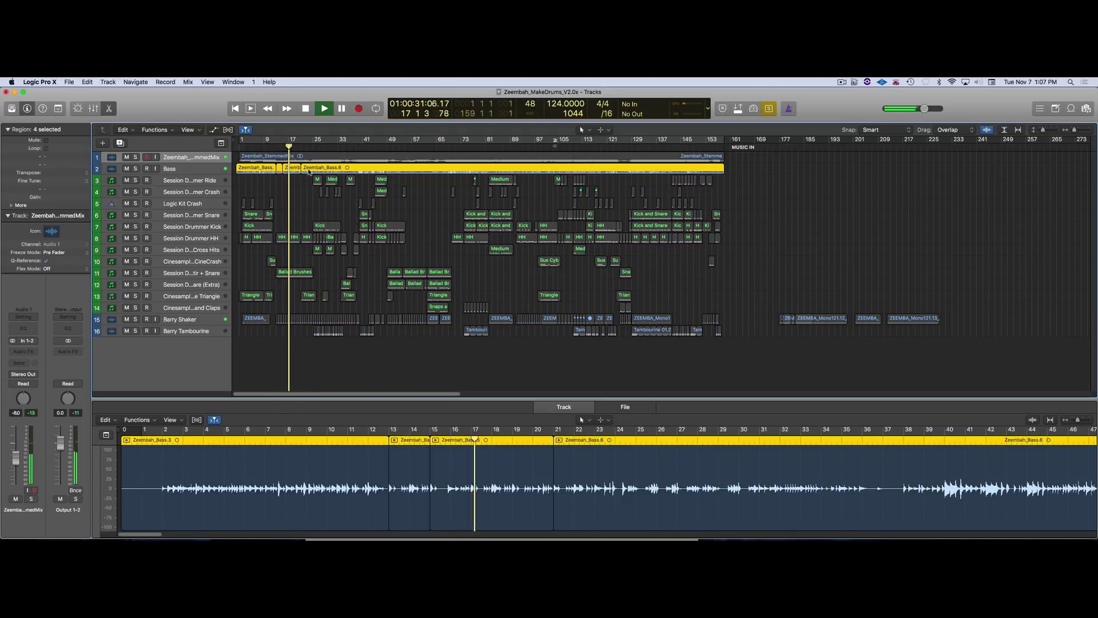
key(space)
Enlarge the bass and drum tracks to examine their regions, restore a wider overview of the project and turn off solo
key(super+Right)
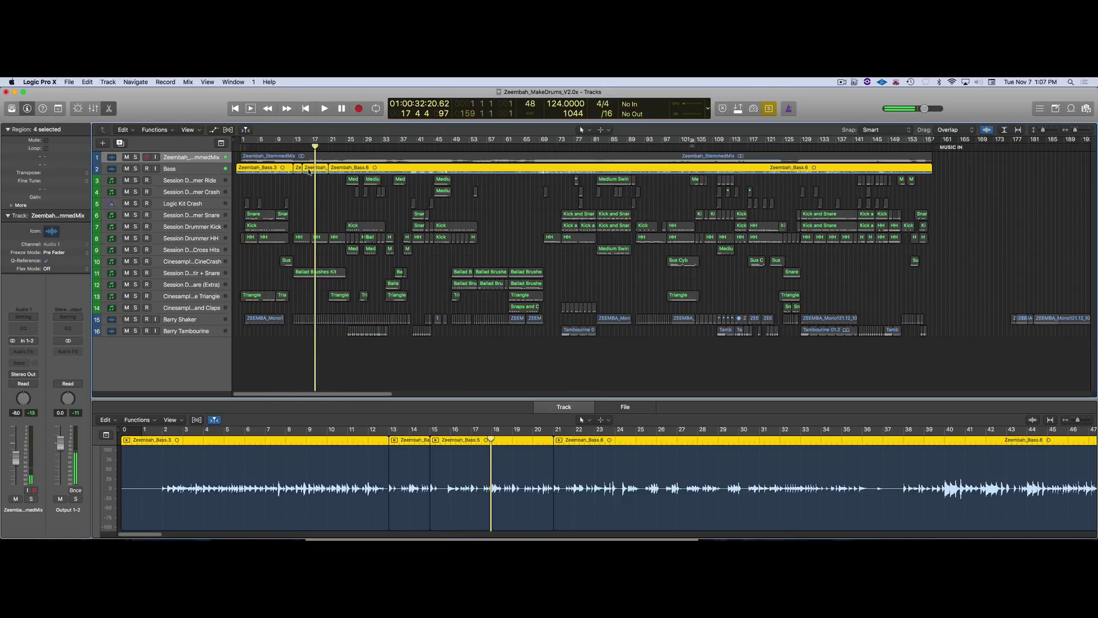
key(super+Down)
key(super+Down)
key(super+Down)
key(super+Right)
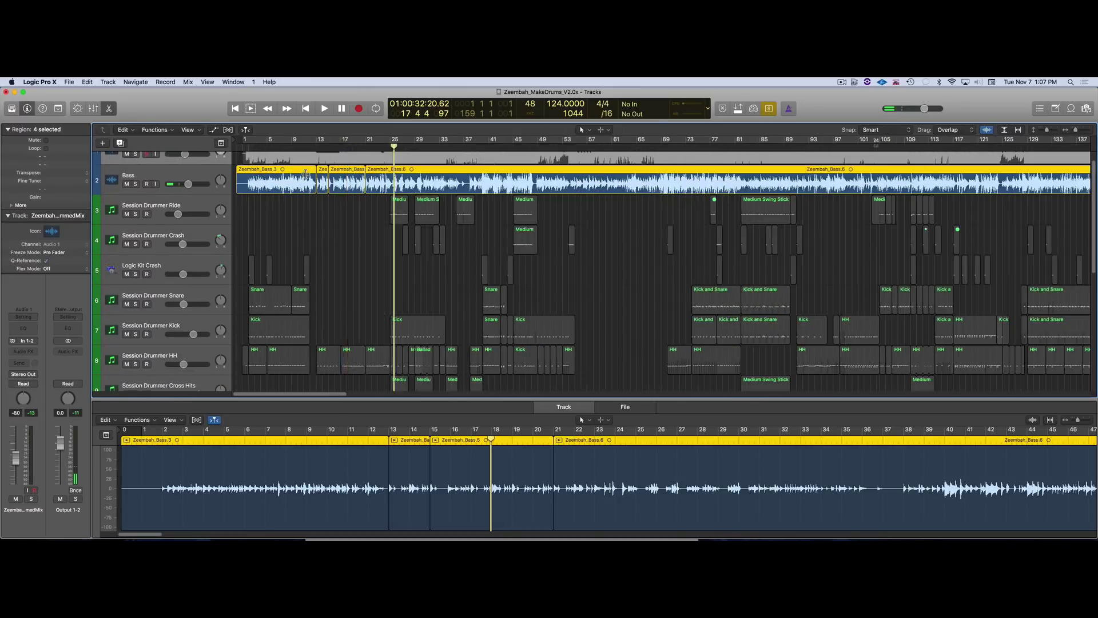
key(super+Right)
key(super+Right)
key(super+Left)
key(super+Left)
key(super+Left)
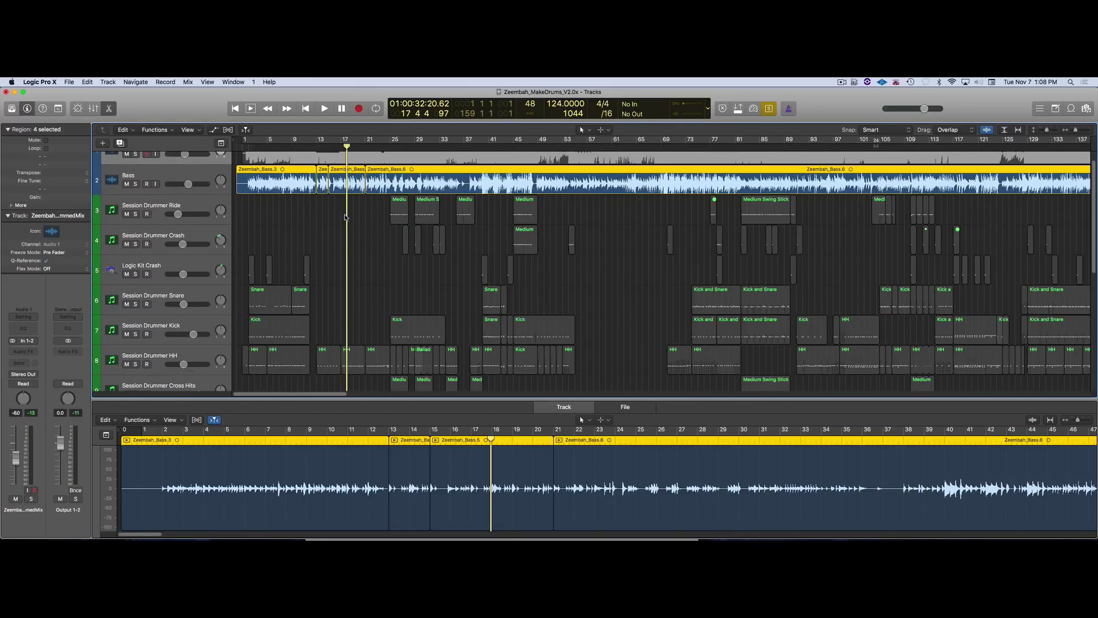
key(super+Left)
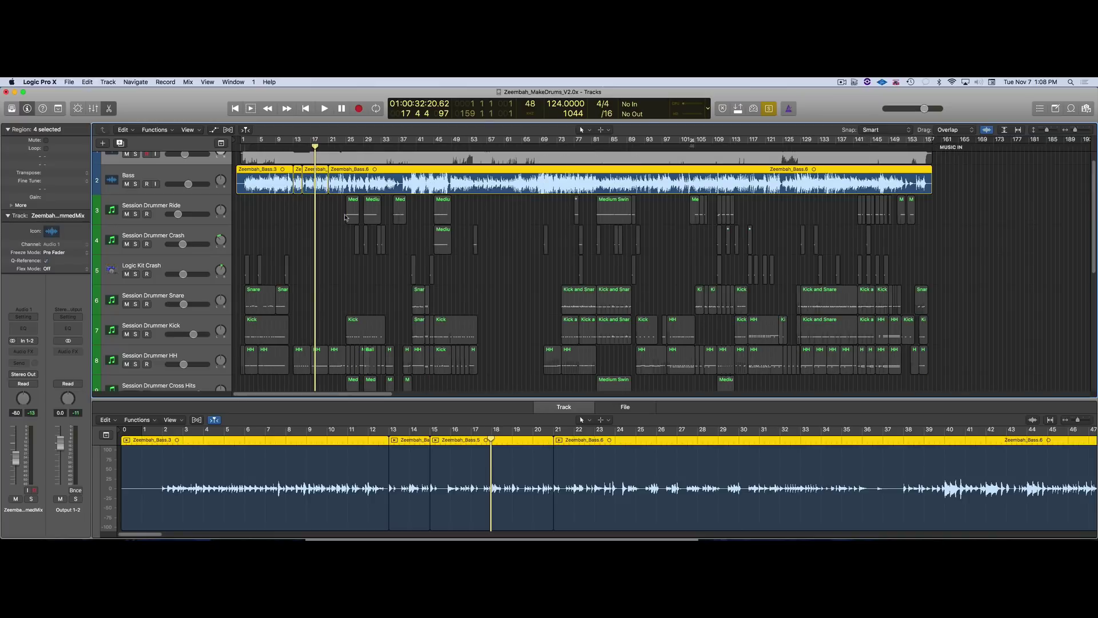
key(super+Up)
key(super+Up)
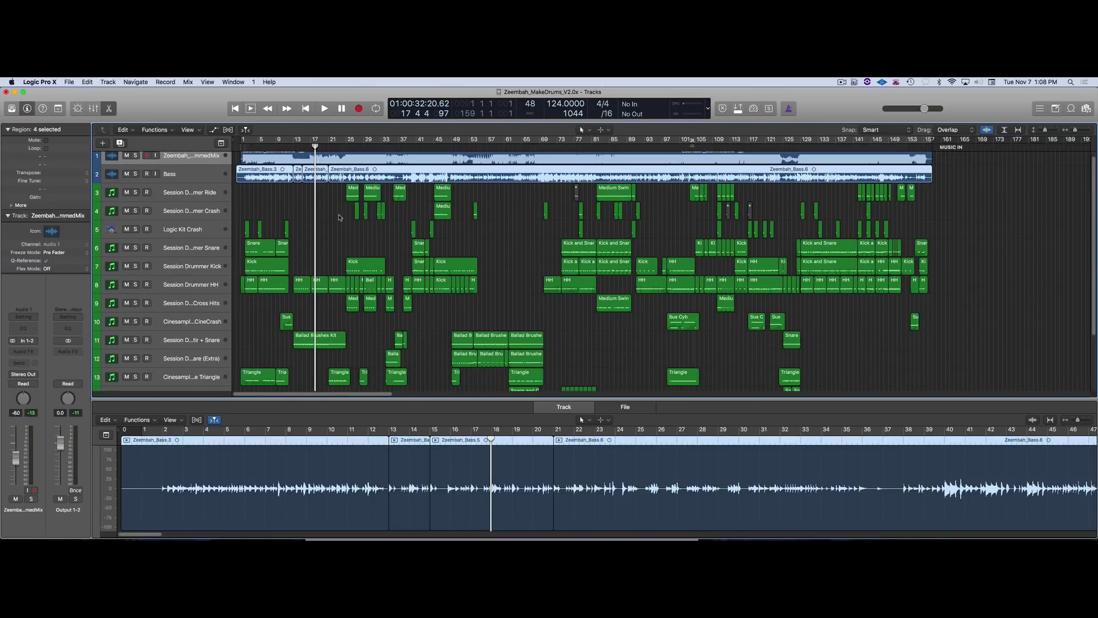
Widen the track headers until the full track names are readable and enlarge the arrangement's opening bars
key(super+Up)
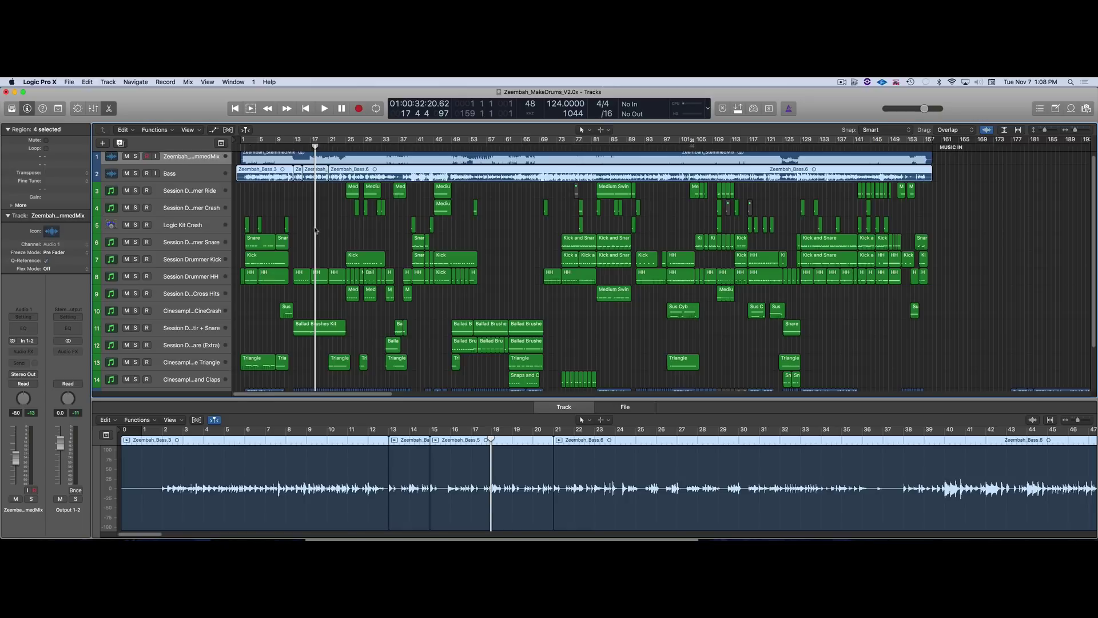
scroll(319, 234, up, 1)
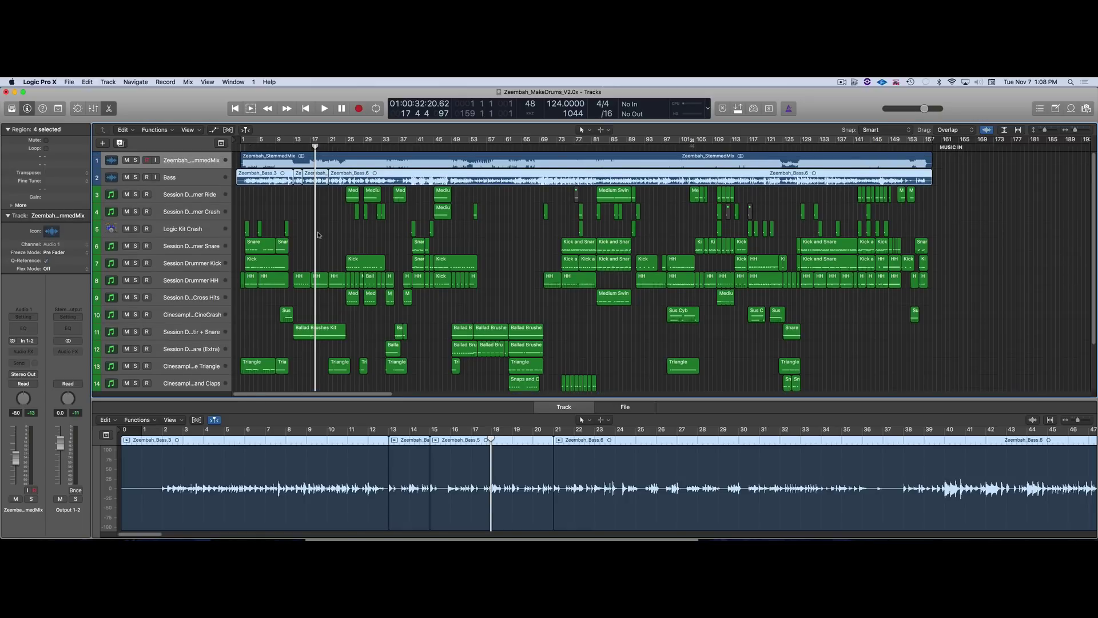
drag(232, 140, 308, 188)
scroll(297, 195, up, 10)
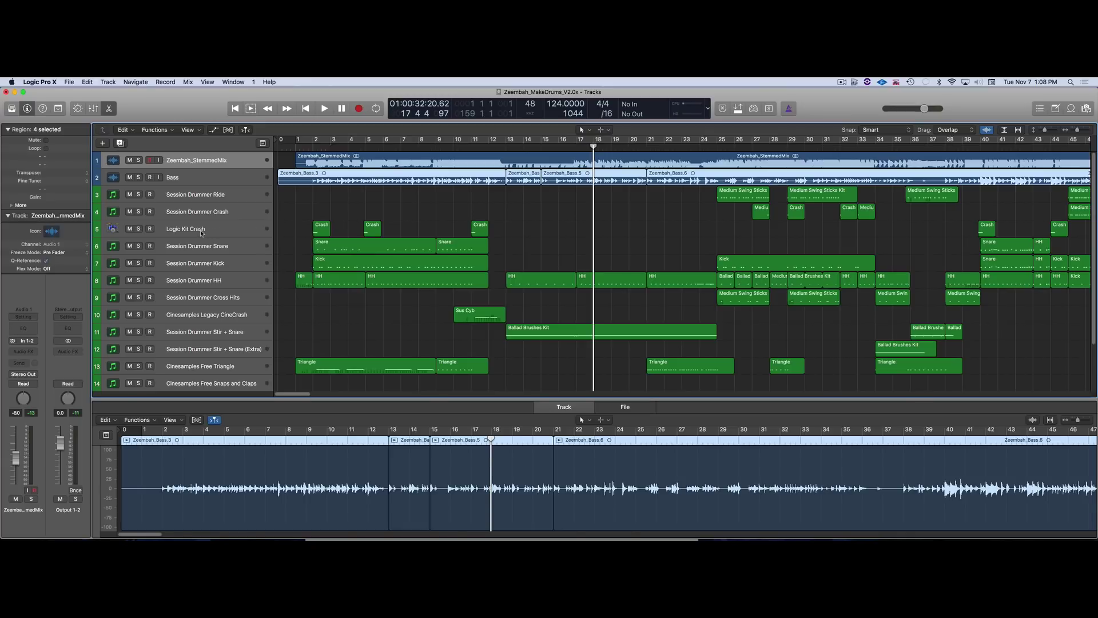
Select the Logic Kit Crash track and collapse its track parameters to inspect the instrument on its channel strip
click(192, 229)
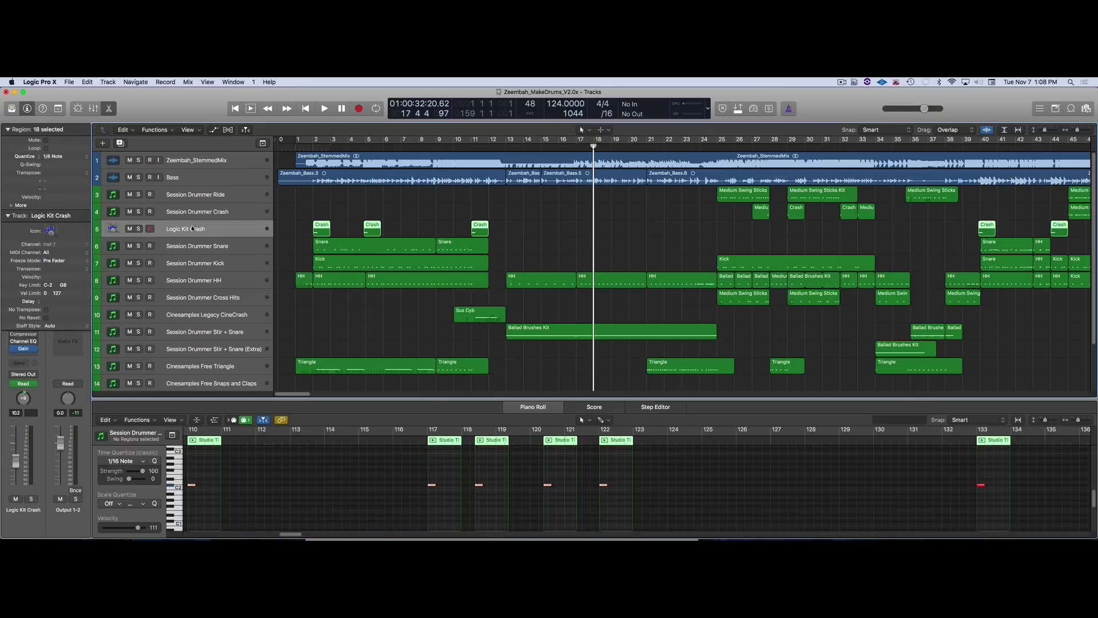
click(9, 216)
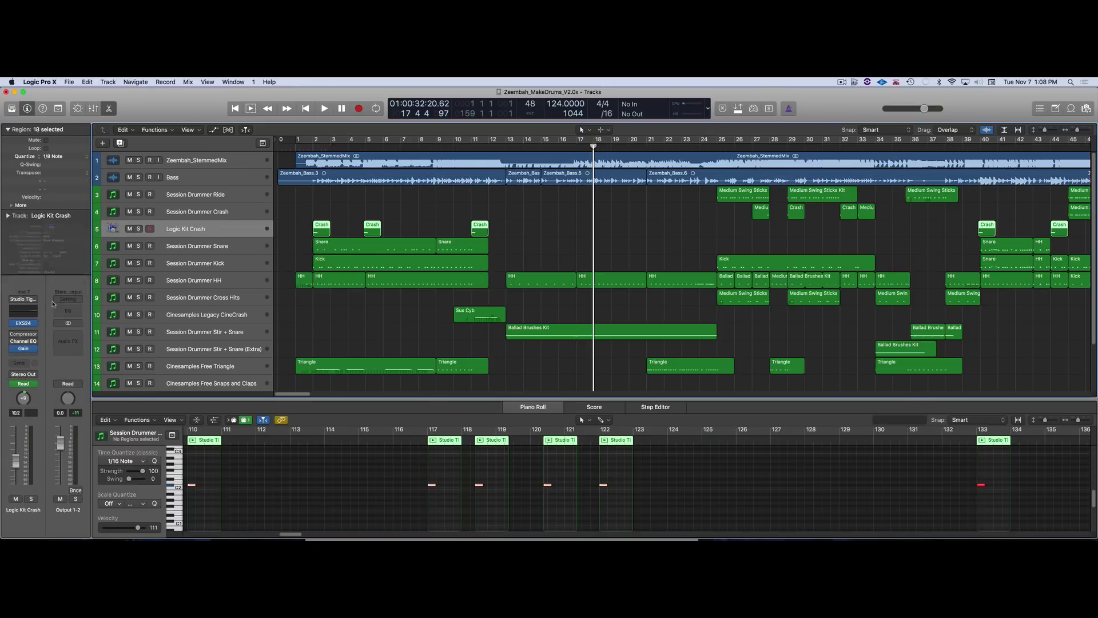
click(23, 300)
click(196, 289)
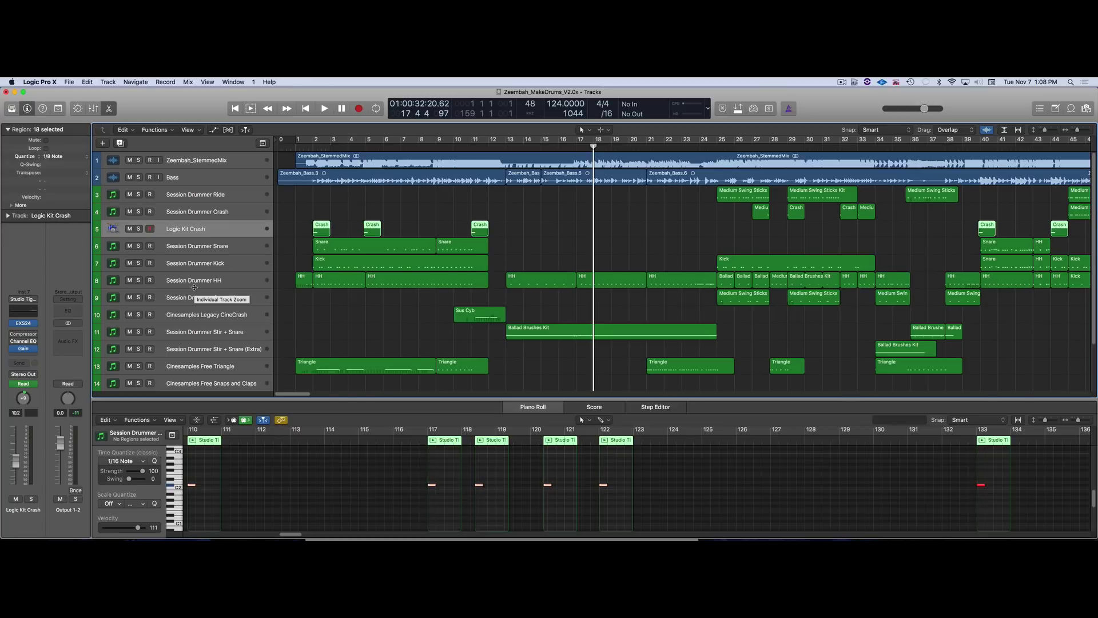
Select the first two regions on the Cinesamples Free Triangle track and play them soloed from about bar 10
scroll(195, 287, down, 2)
scroll(195, 275, down, 2)
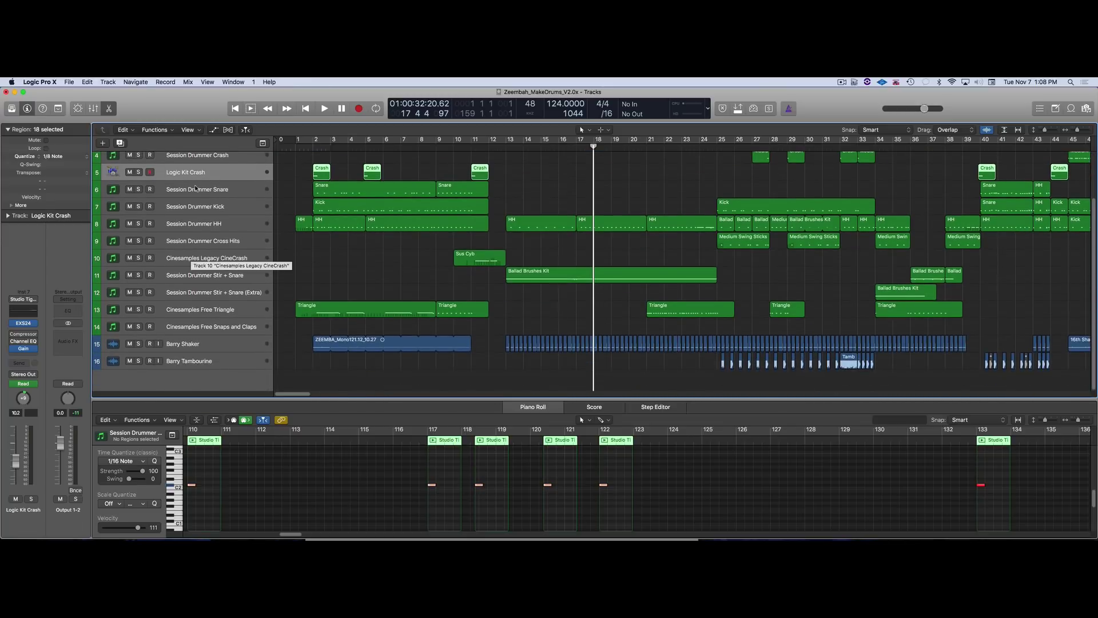
click(215, 311)
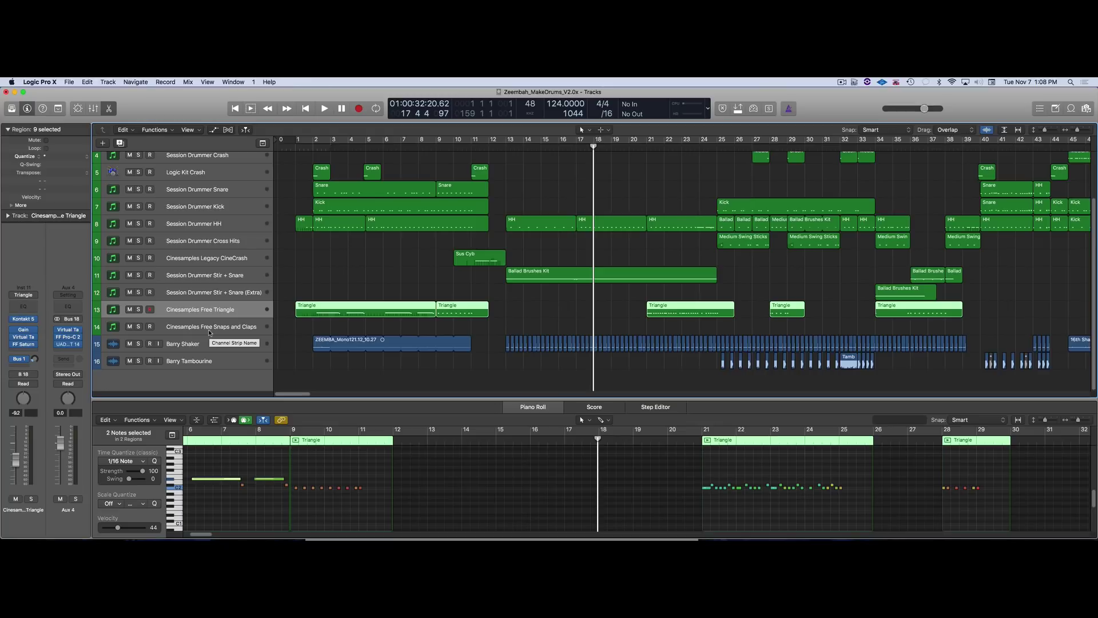
drag(343, 289, 458, 321)
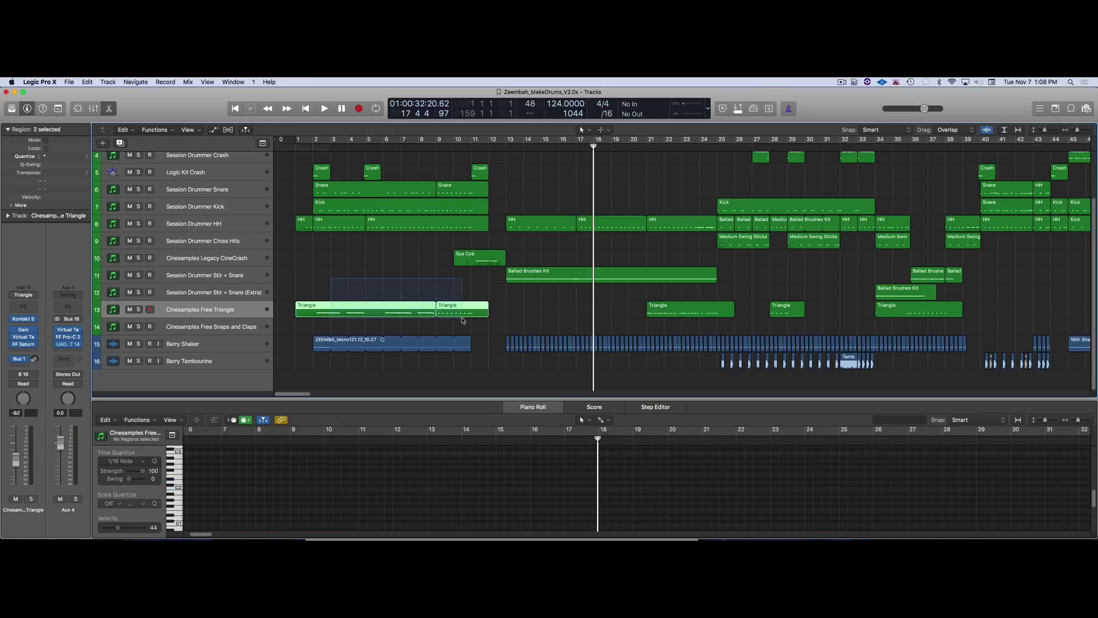
key(ctrl+s)
double_click(444, 146)
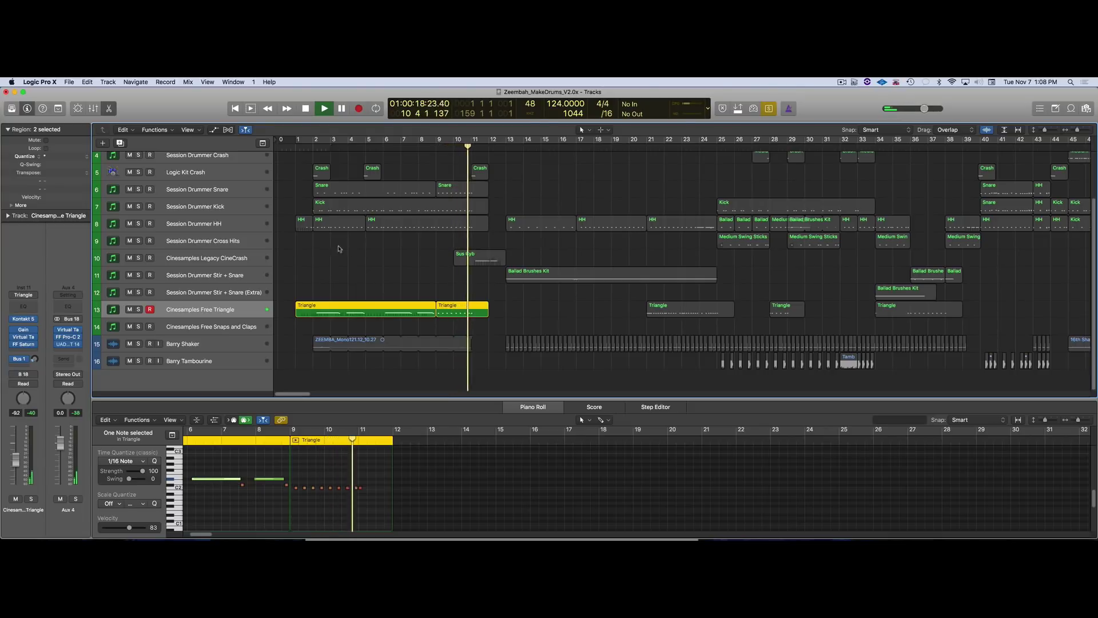
key(space)
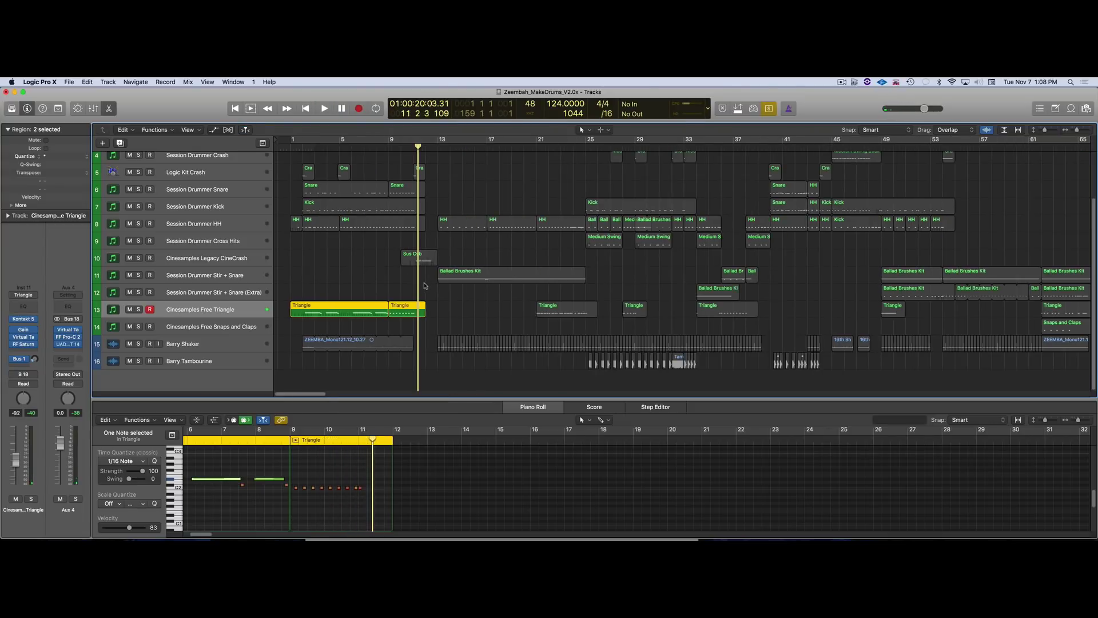
Select all the Snaps and Claps regions, audition them soloed from bar 62, and stop playback with solo off
key(super+Left)
click(412, 331)
key(super+Left)
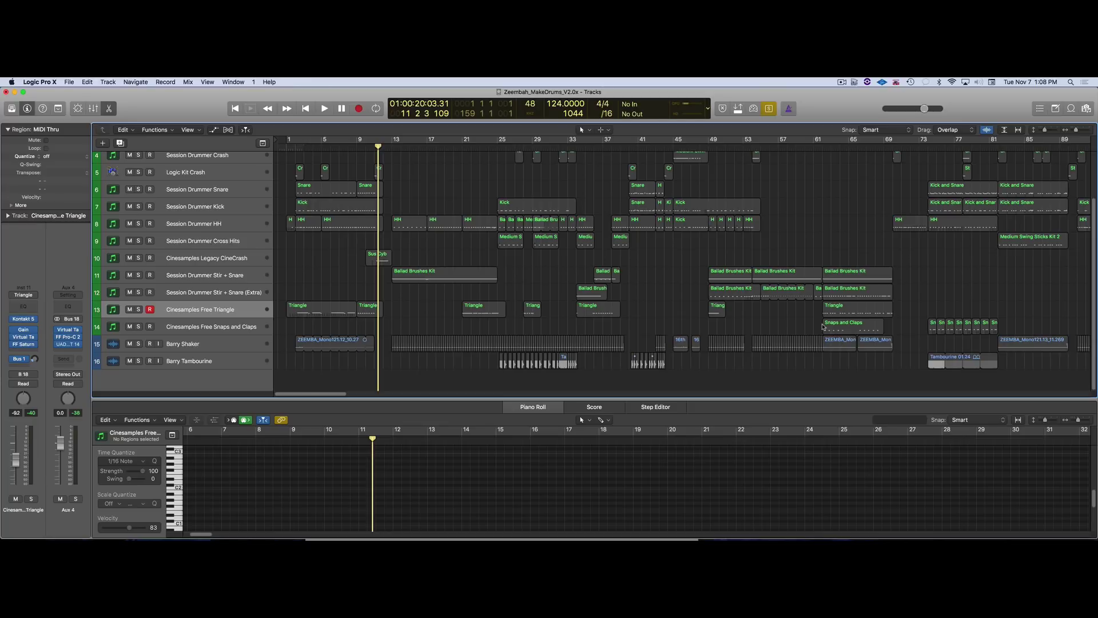
drag(796, 327, 1021, 336)
key(super+Right)
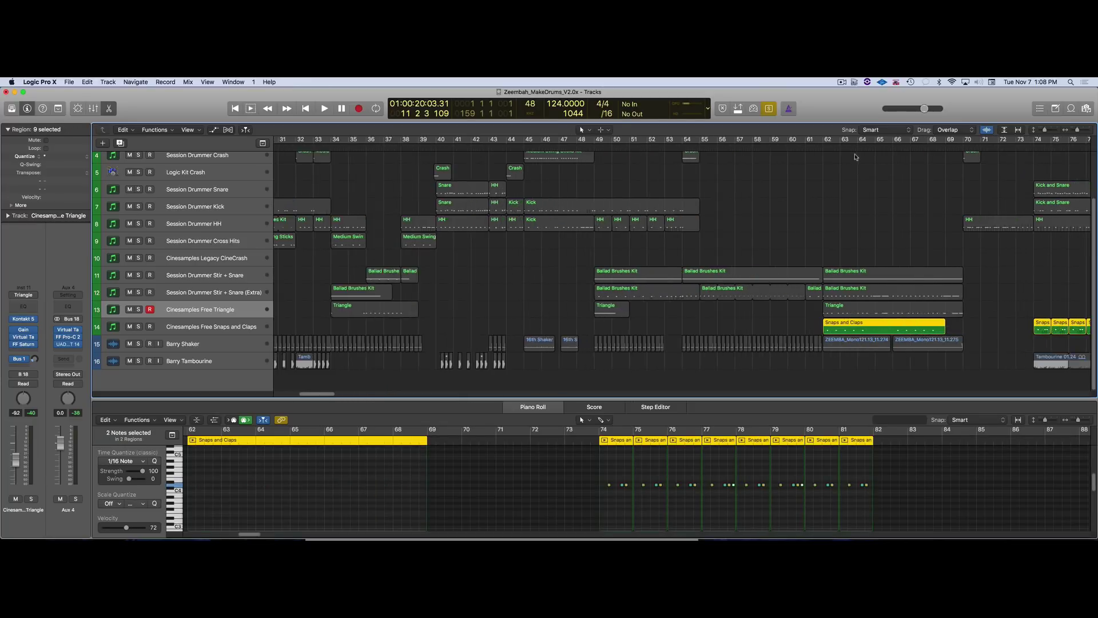
click(828, 146)
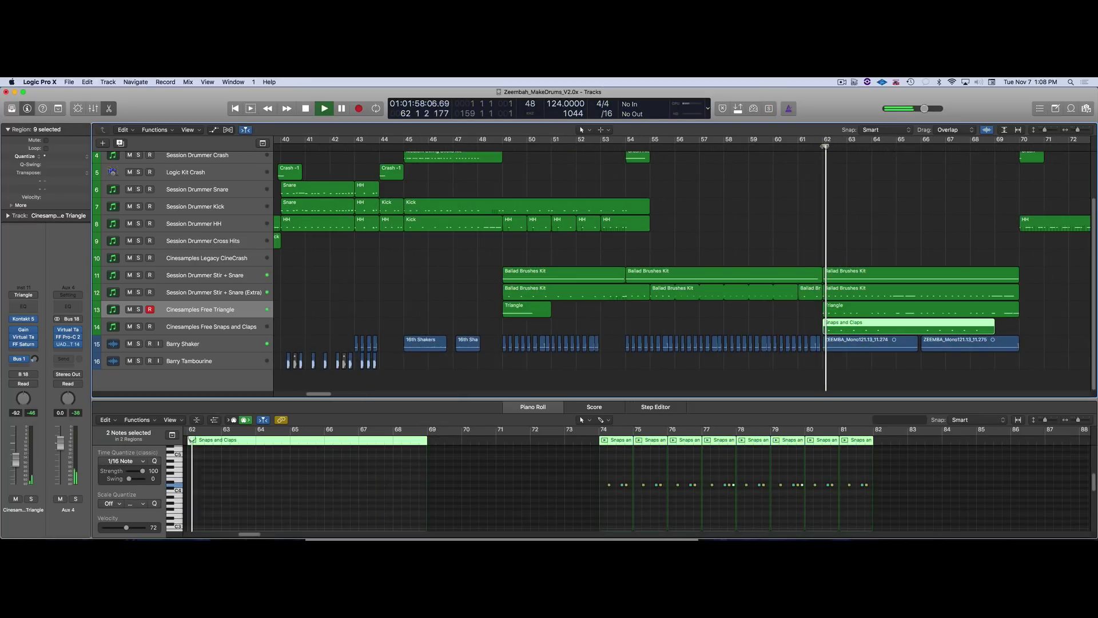
key(space)
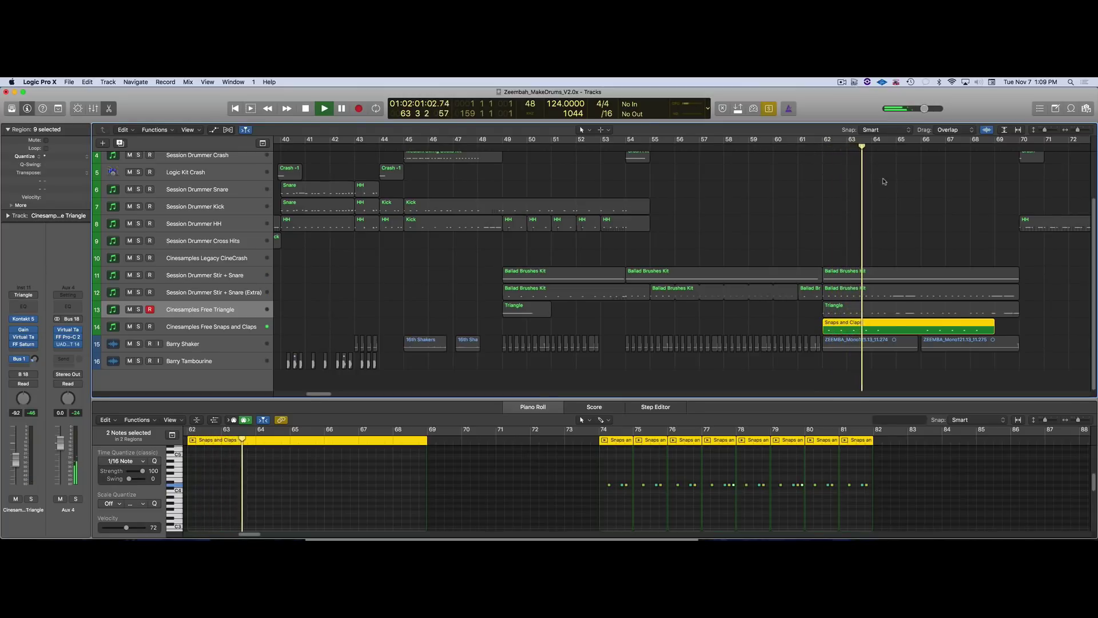
key(super+Left)
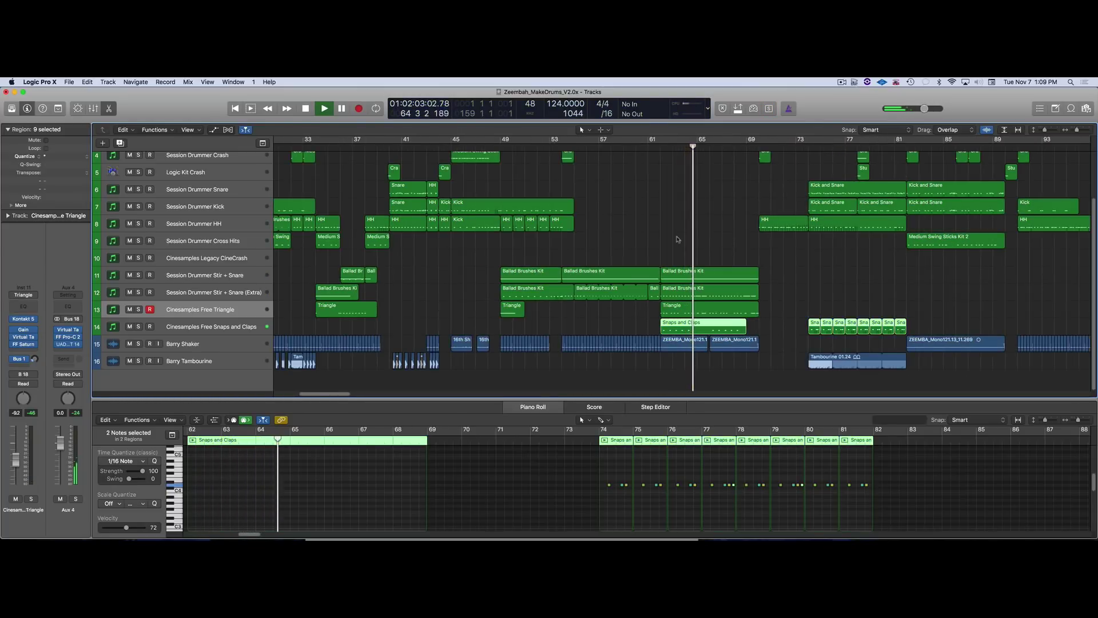
key(super+Left)
key(space)
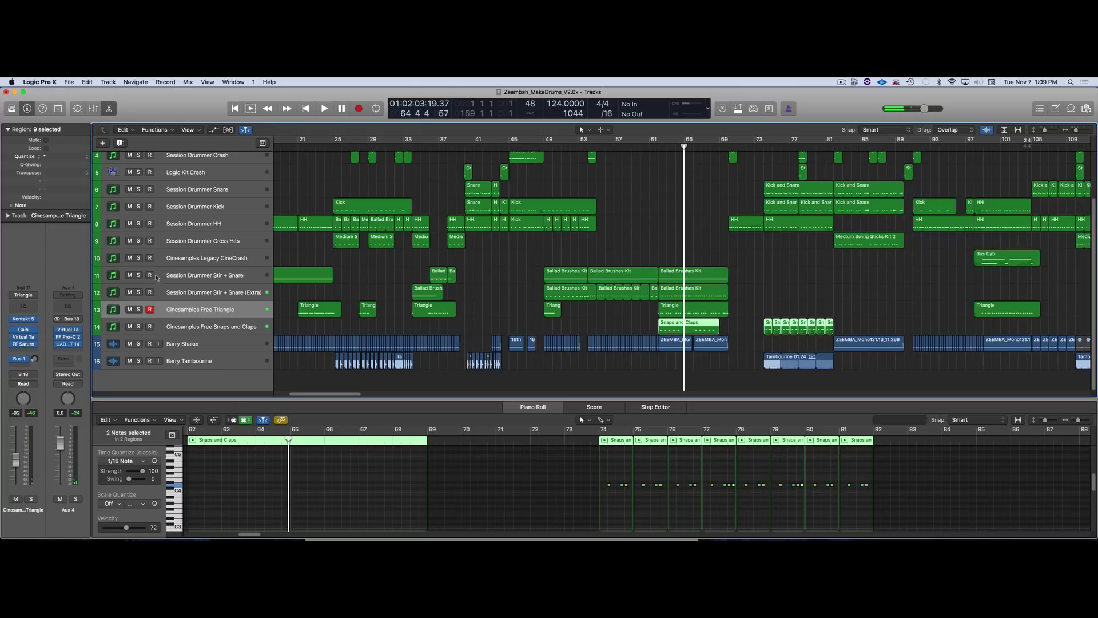
Select all regions on the shaker track and examine the short edited pieces from bar 13 up close
scroll(300, 336, left, 5)
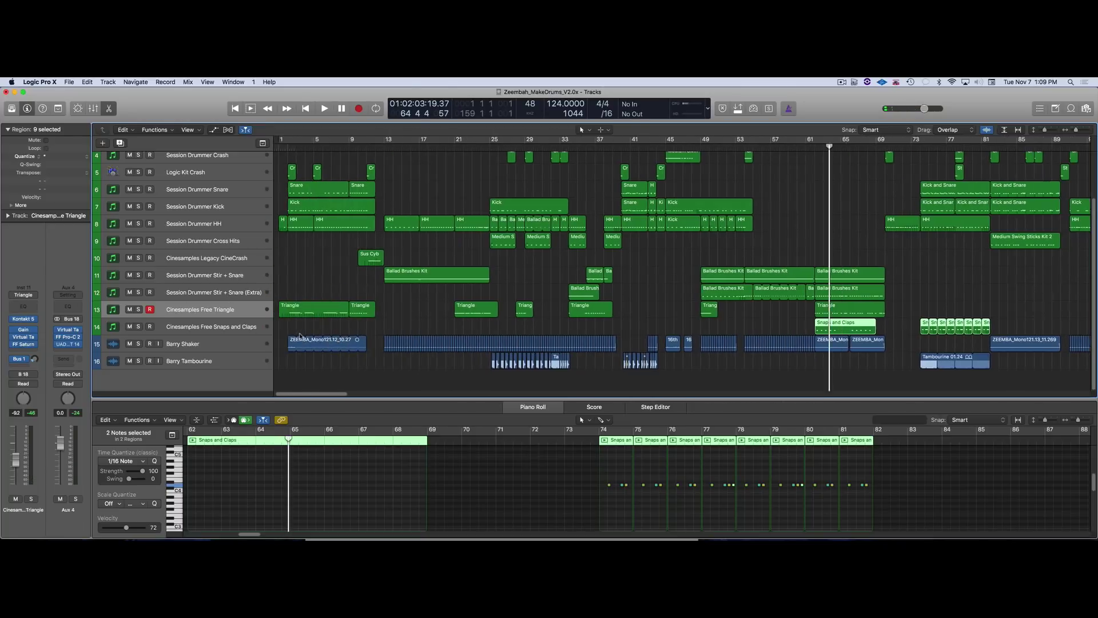
click(300, 347)
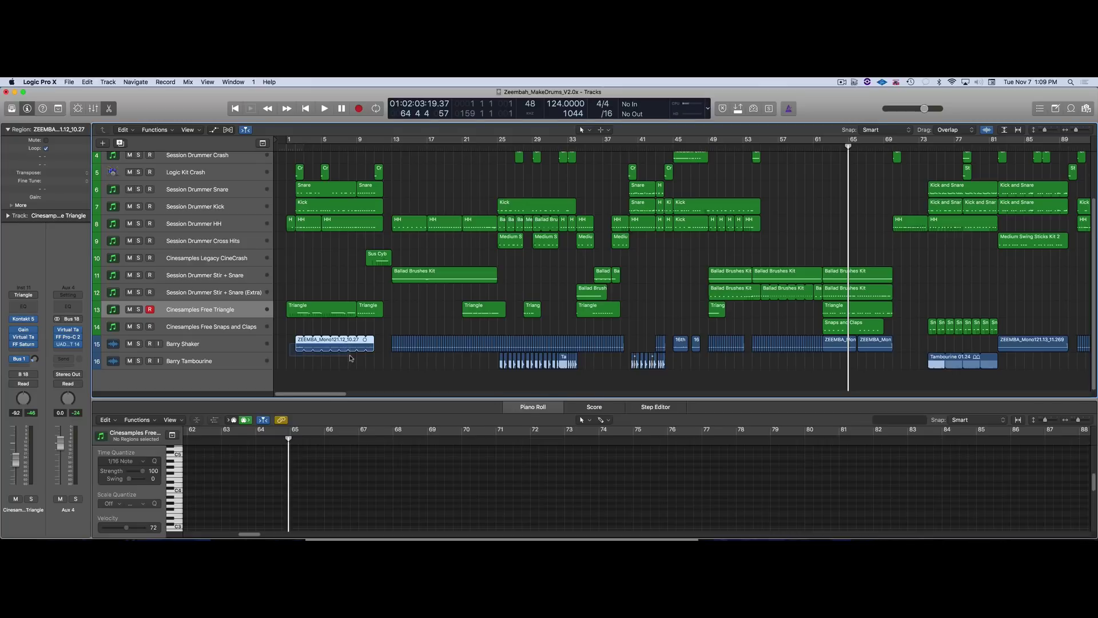
click(230, 344)
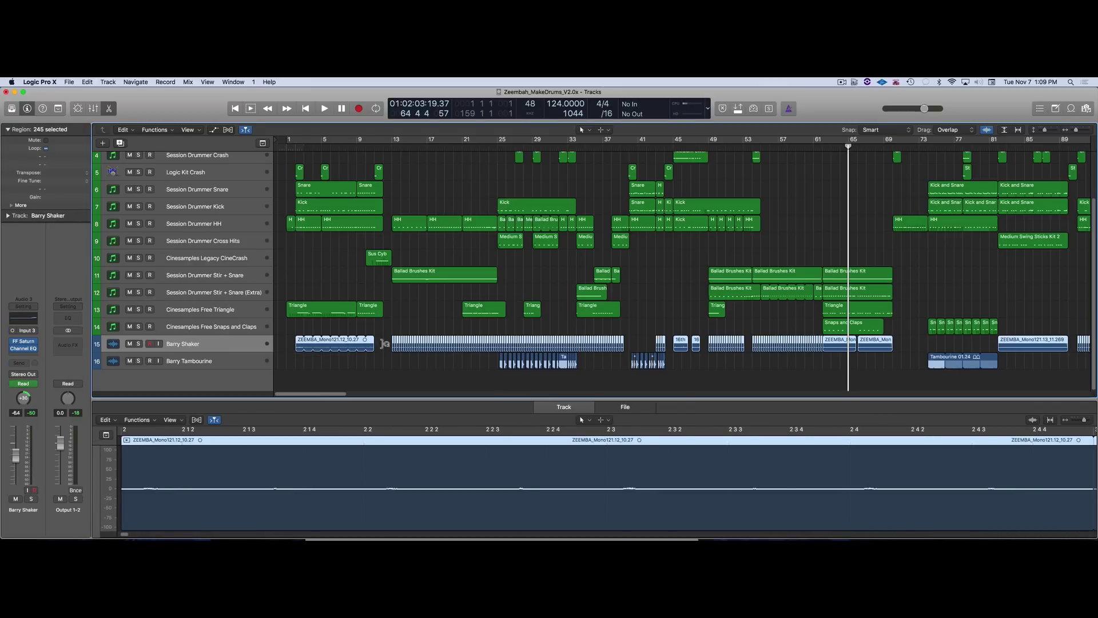
scroll(598, 189, up, 5)
click(583, 140)
scroll(583, 171, up, 5)
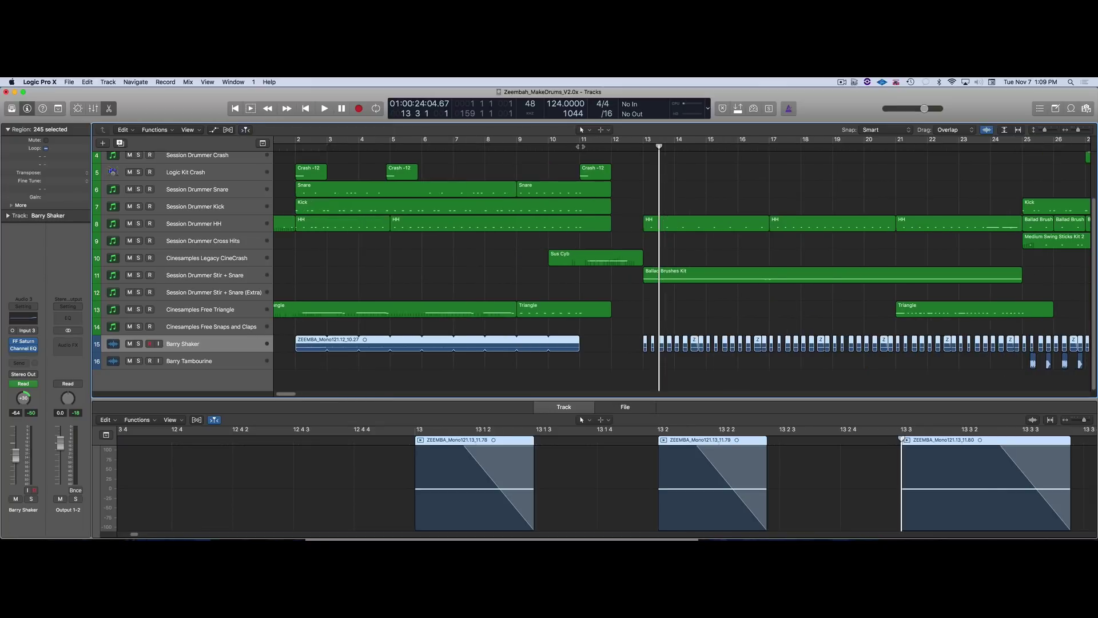
scroll(788, 277, right, 10)
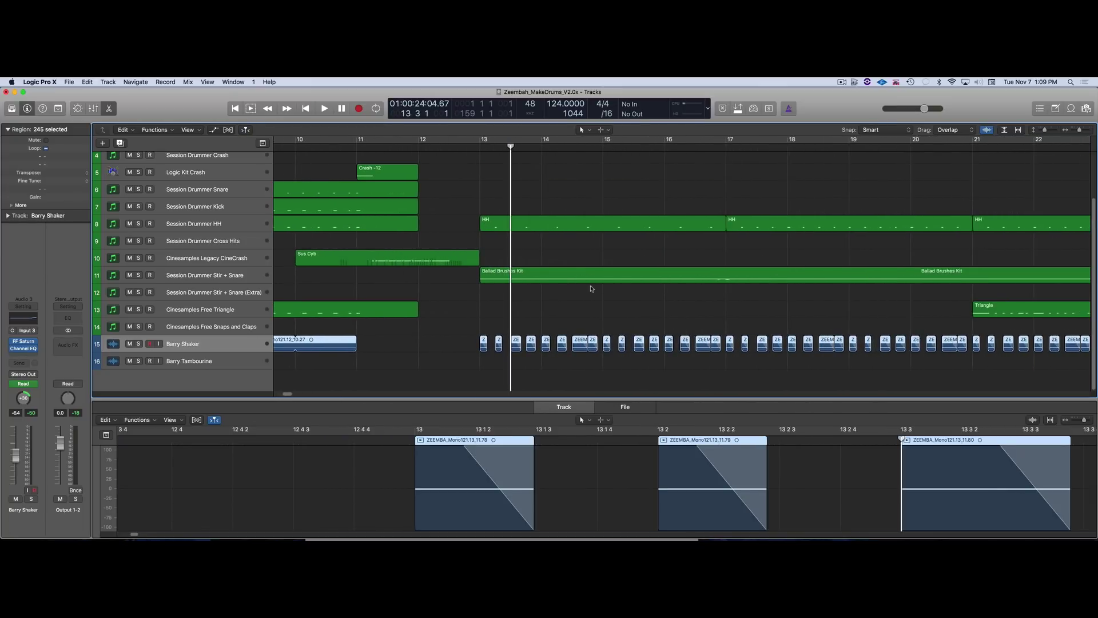
scroll(592, 289, down, 6)
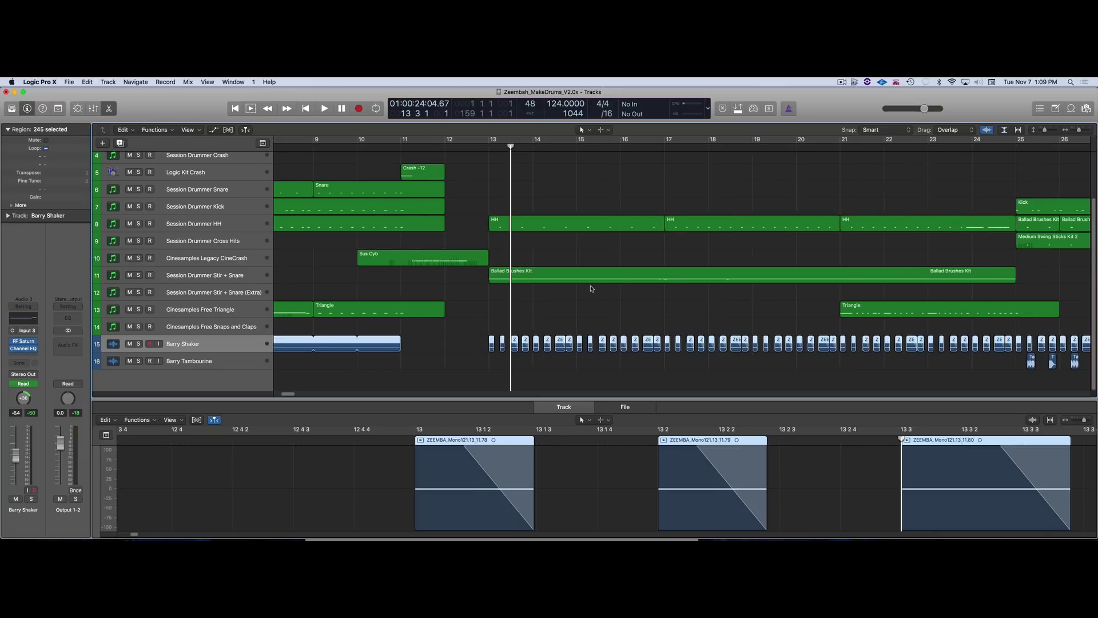
scroll(581, 302, down, 2)
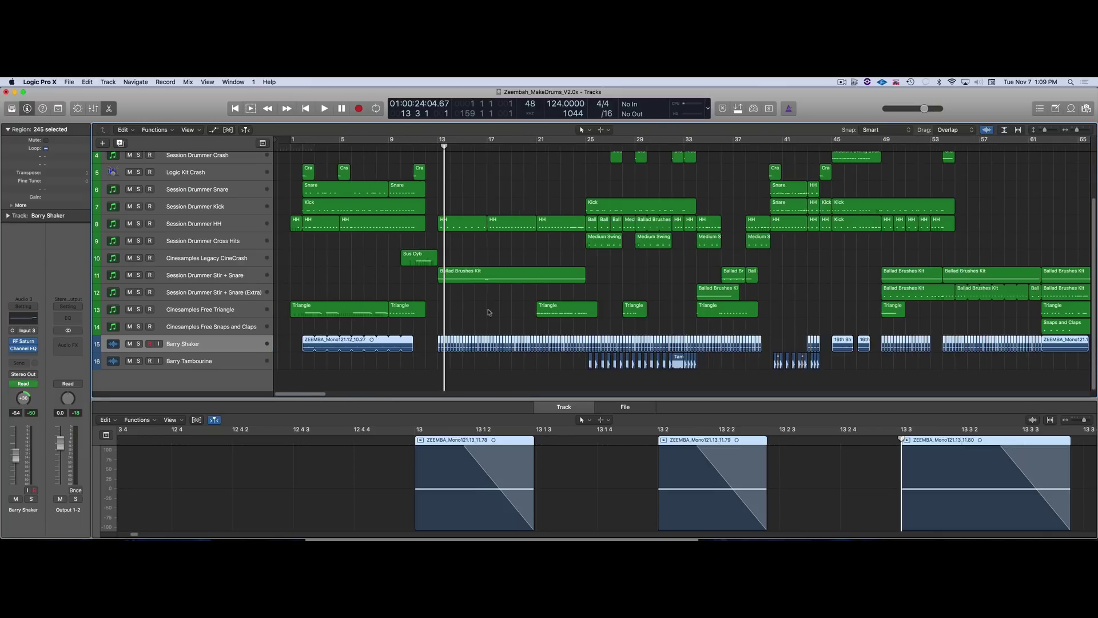
Select the tambourine regions between about bars 25 and 34 and review the percussion tracks across the whole song
drag(552, 364, 753, 375)
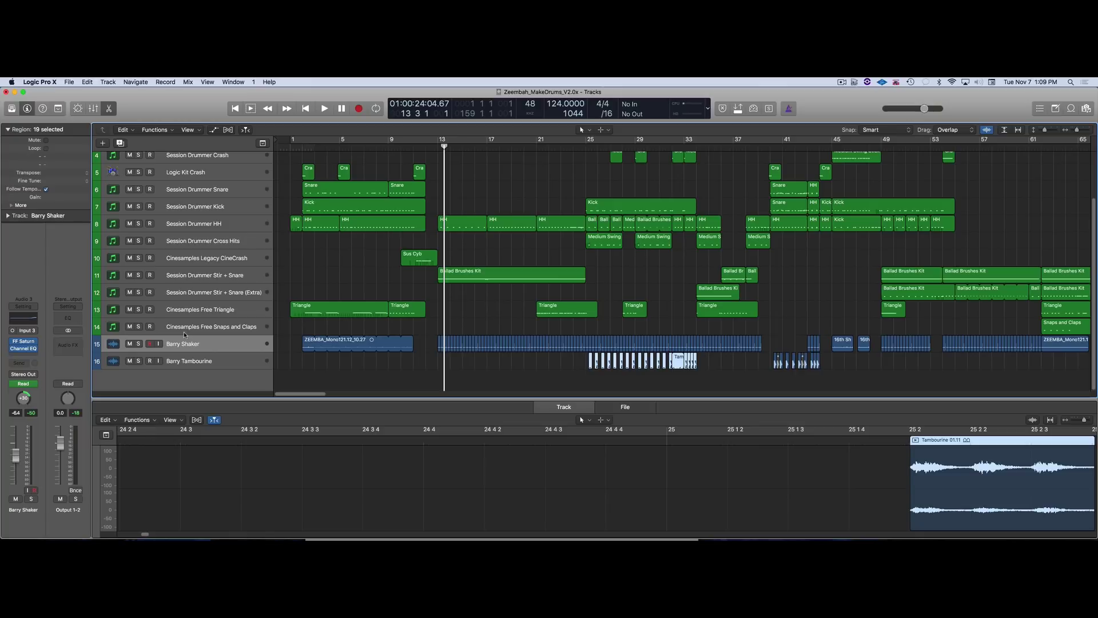
key(super+Left)
key(super+Left)
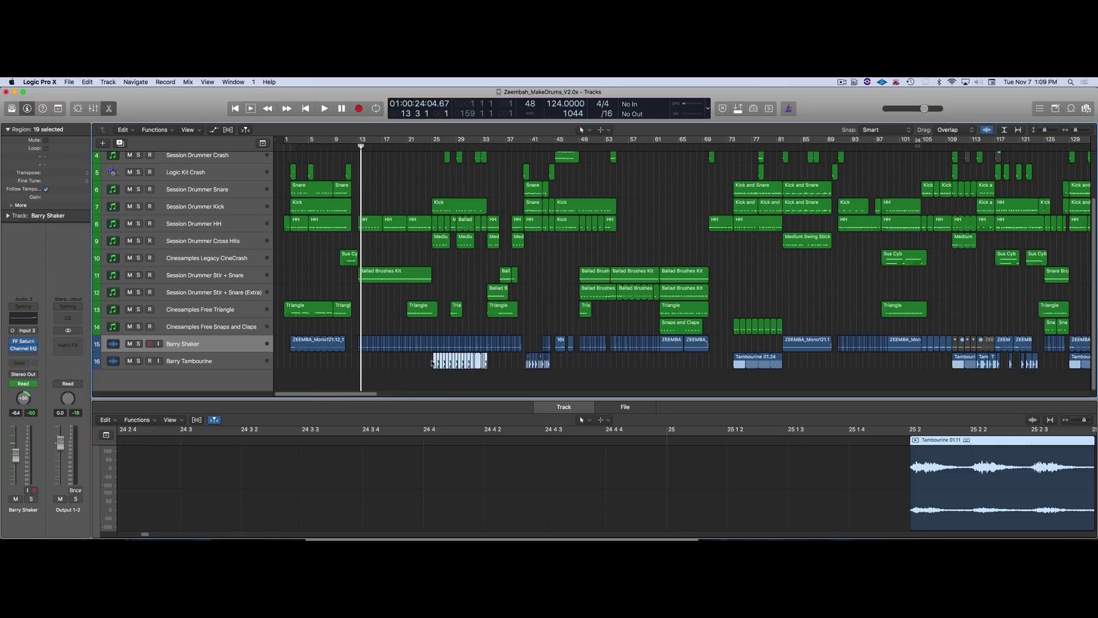
key(super+Left)
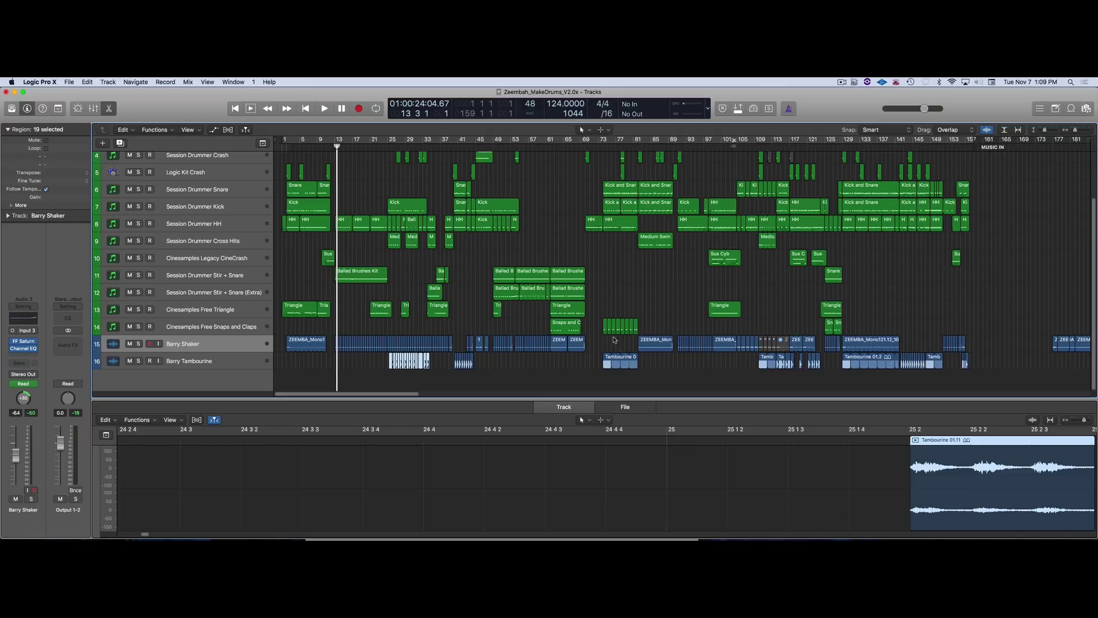
scroll(240, 355, up, 4)
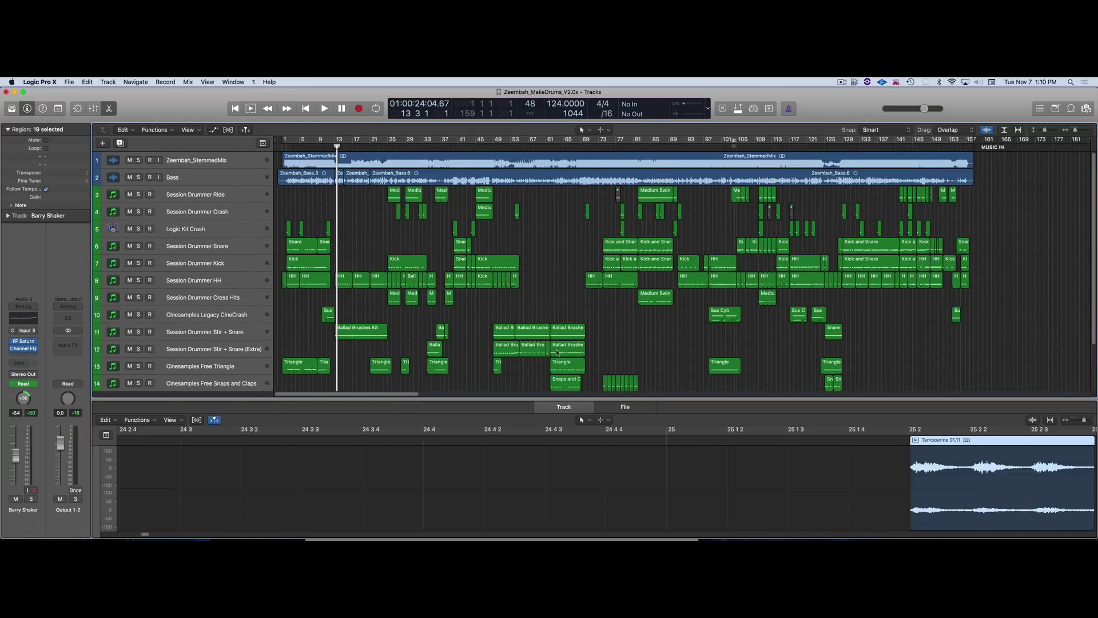
Select all the MIDI drum and percussion regions on tracks 3 to 14 and solo them
key(super+Left)
drag(284, 194, 384, 223)
key(super+a)
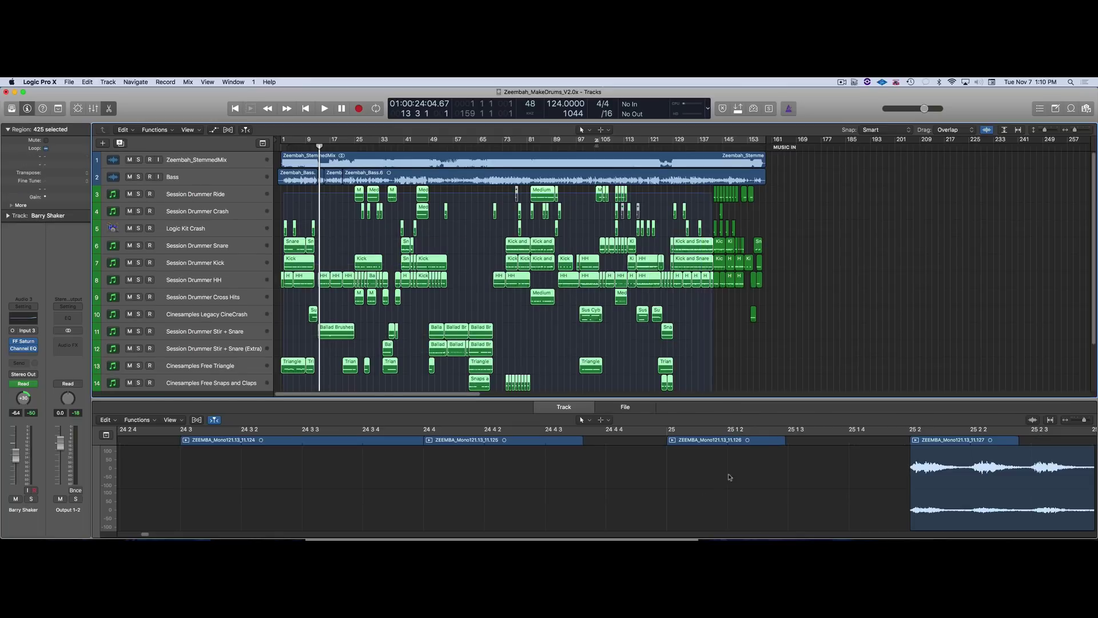
scroll(775, 349, down, 3)
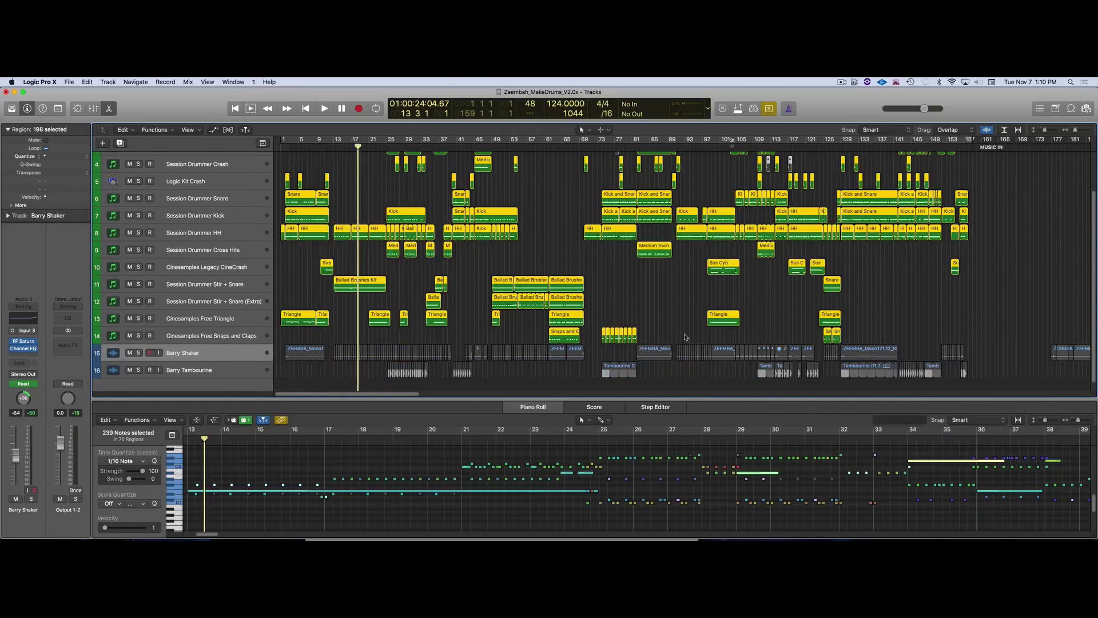
key(super+Right)
key(super+Right)
scroll(681, 335, up, 3)
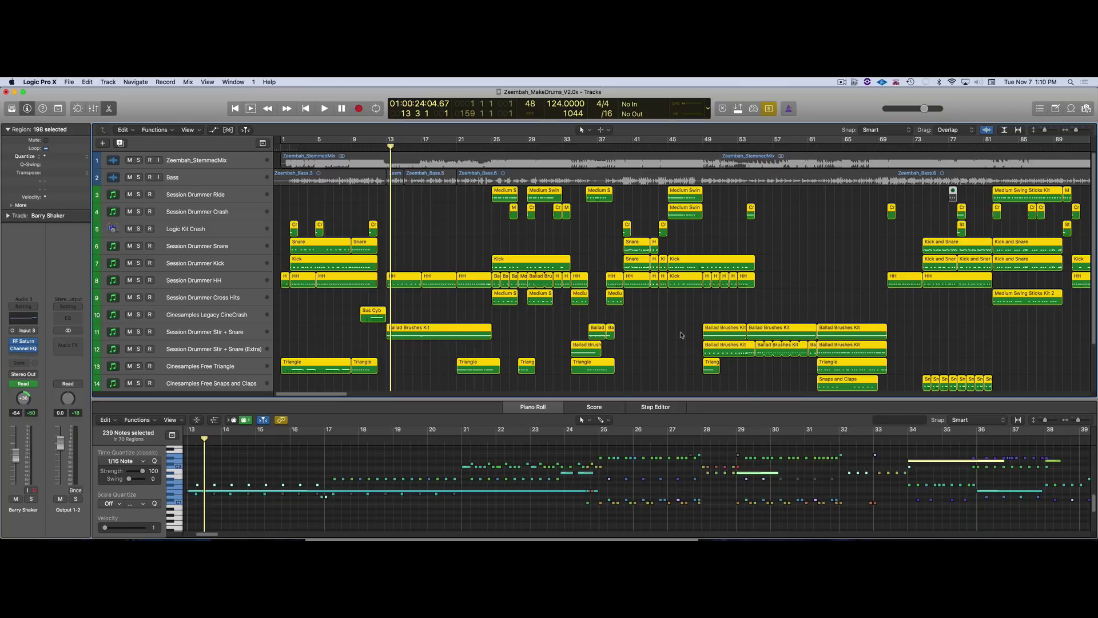
Audition the soloed MIDI drum regions from bar 13, near the song's start, and from bar 47
key(space)
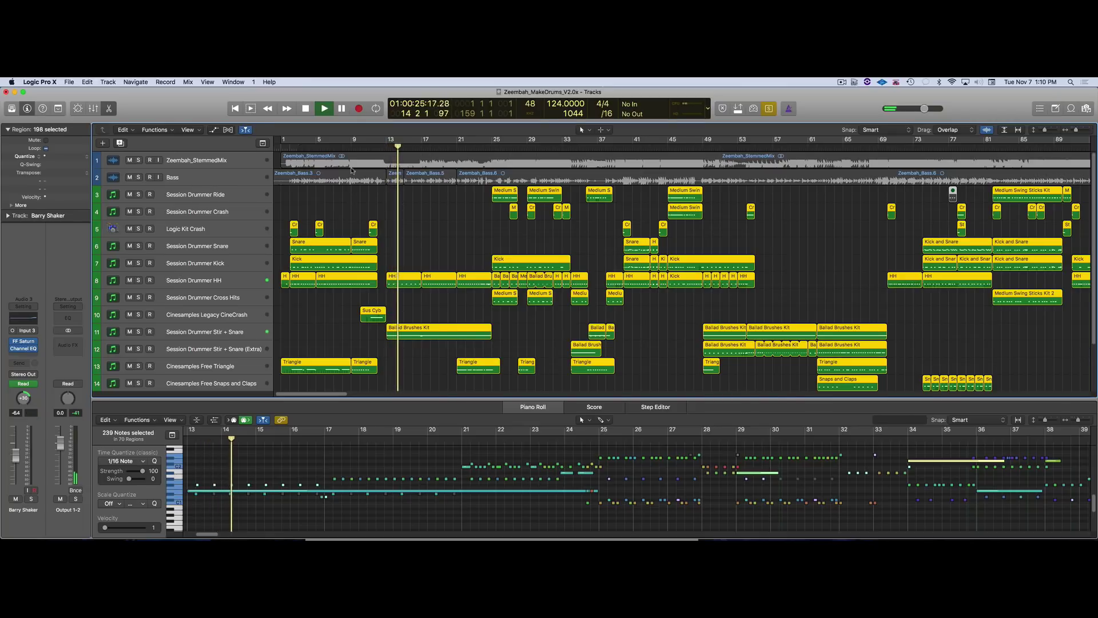
click(294, 146)
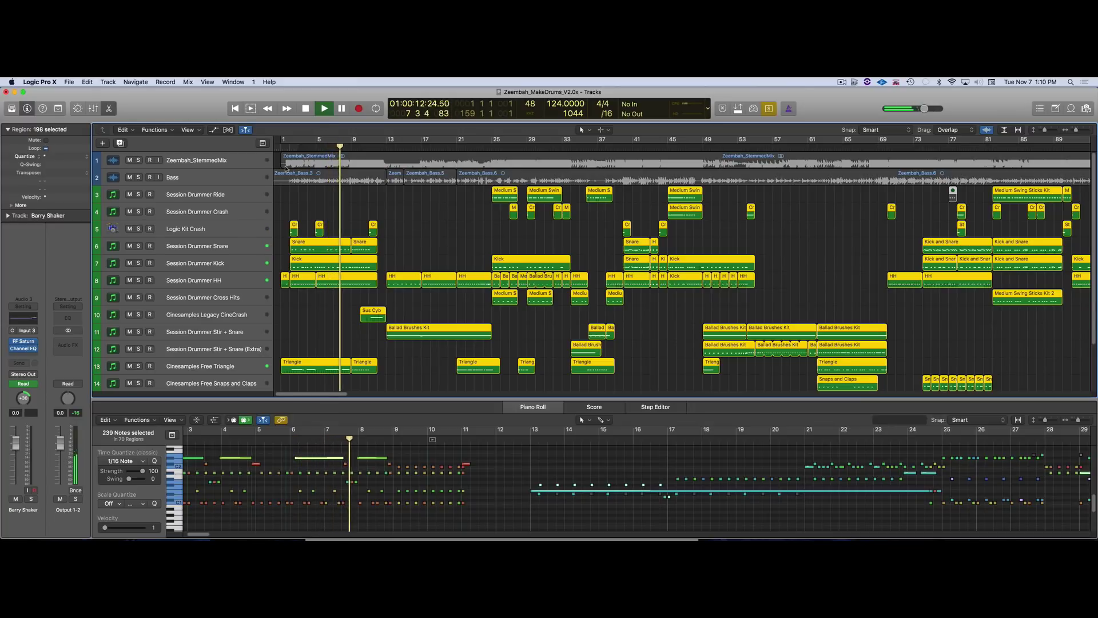
key(space)
click(680, 147)
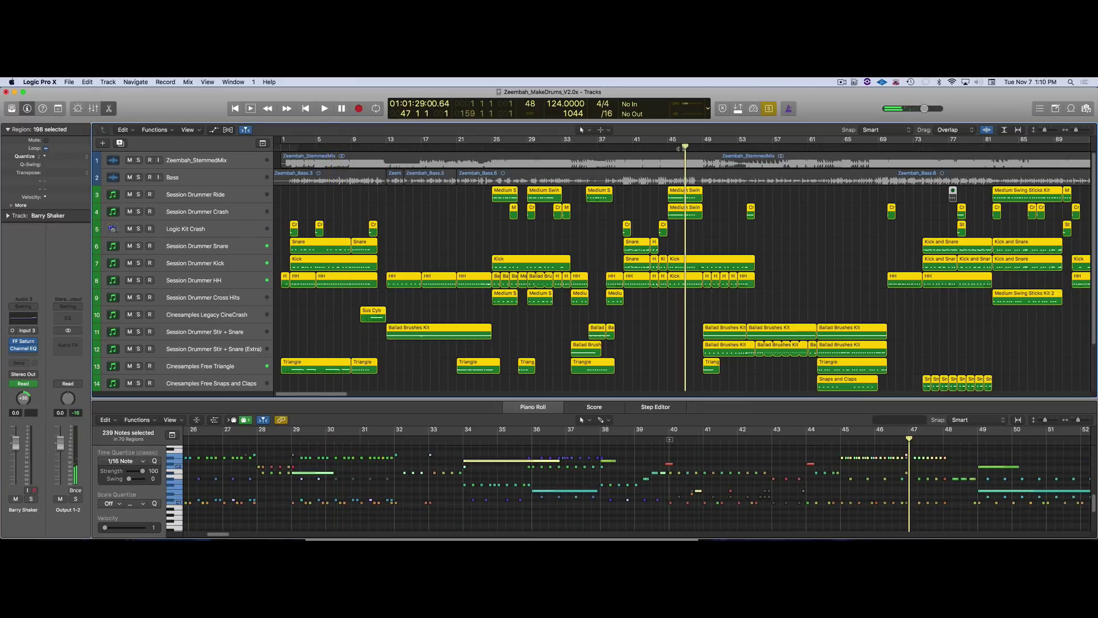
key(space)
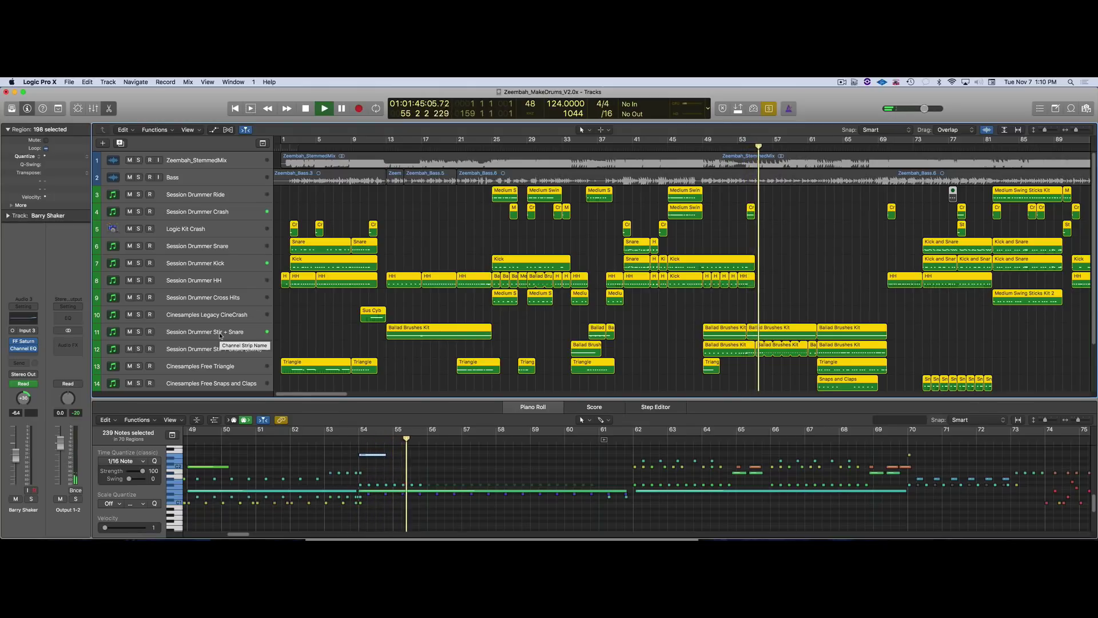
Stop playback, then solo and audition the Ballad Brushes Kit region at bar 49 on the Session Drummer Stir + Snare track
key(space)
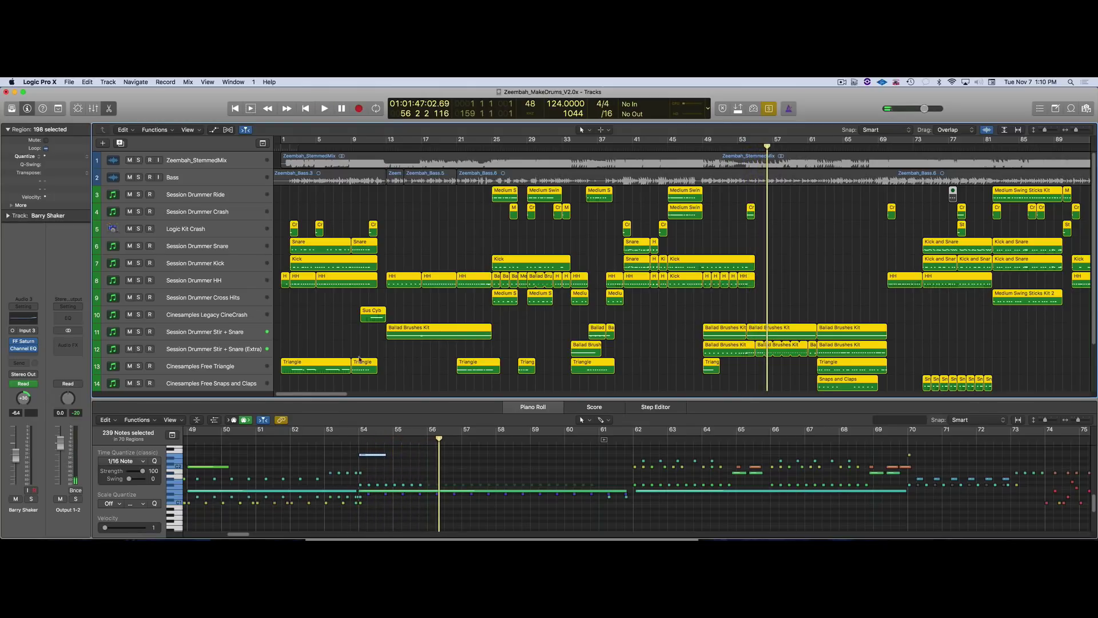
click(730, 331)
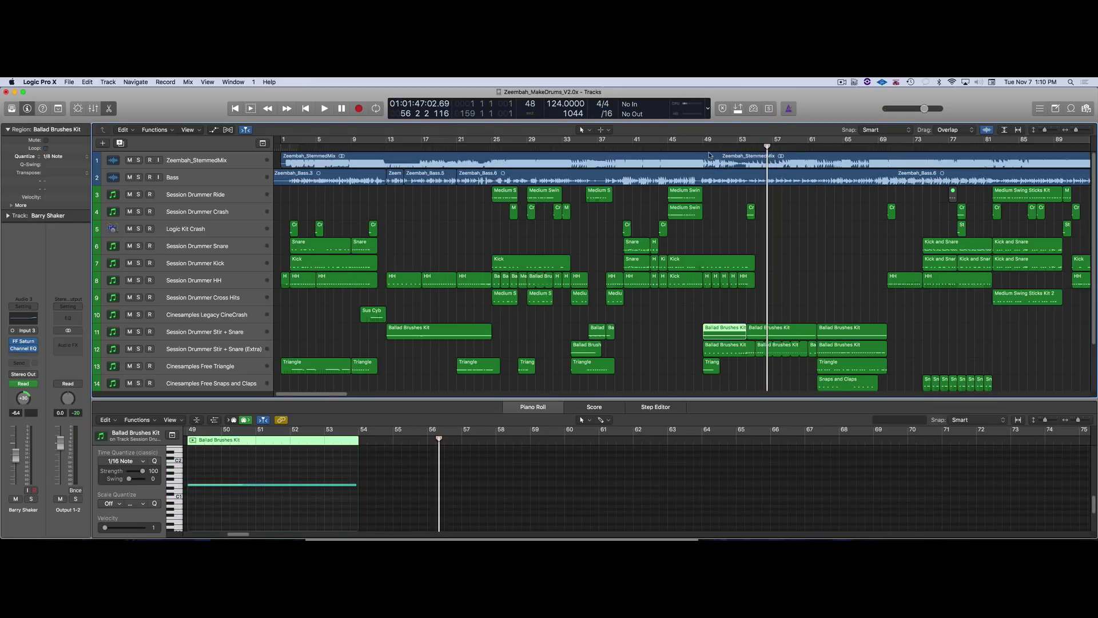
double_click(700, 148)
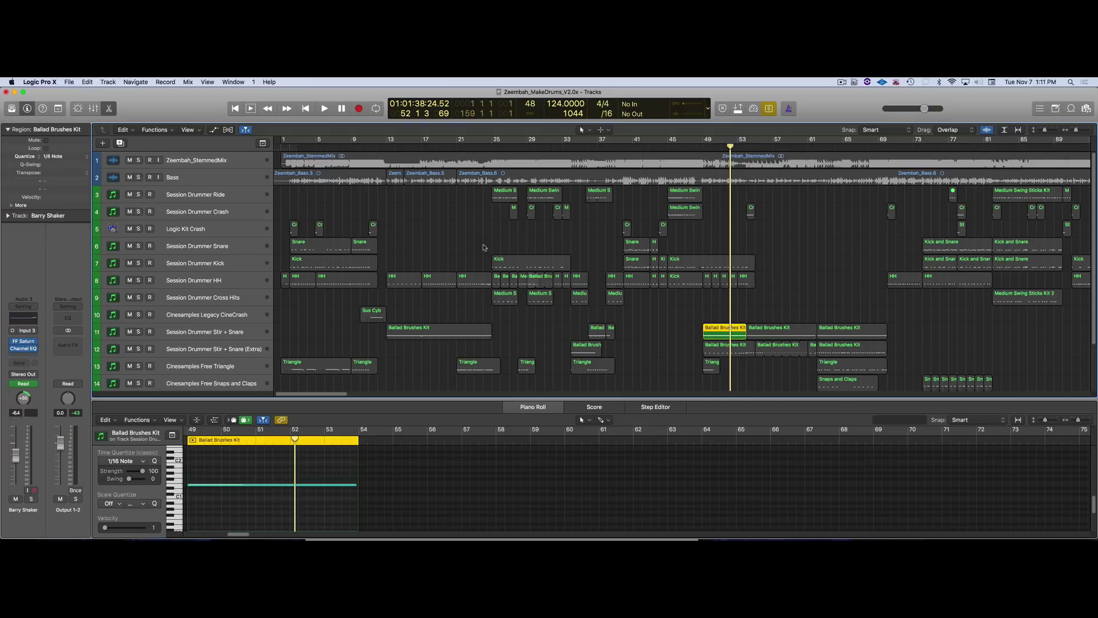
Add the Ballad Brushes Kit region at bar 49 on the Stir + Snare (Extra) track to the soloed selection and audition both from bar 49
key(super+Right)
key(super+Right)
key(super+Right)
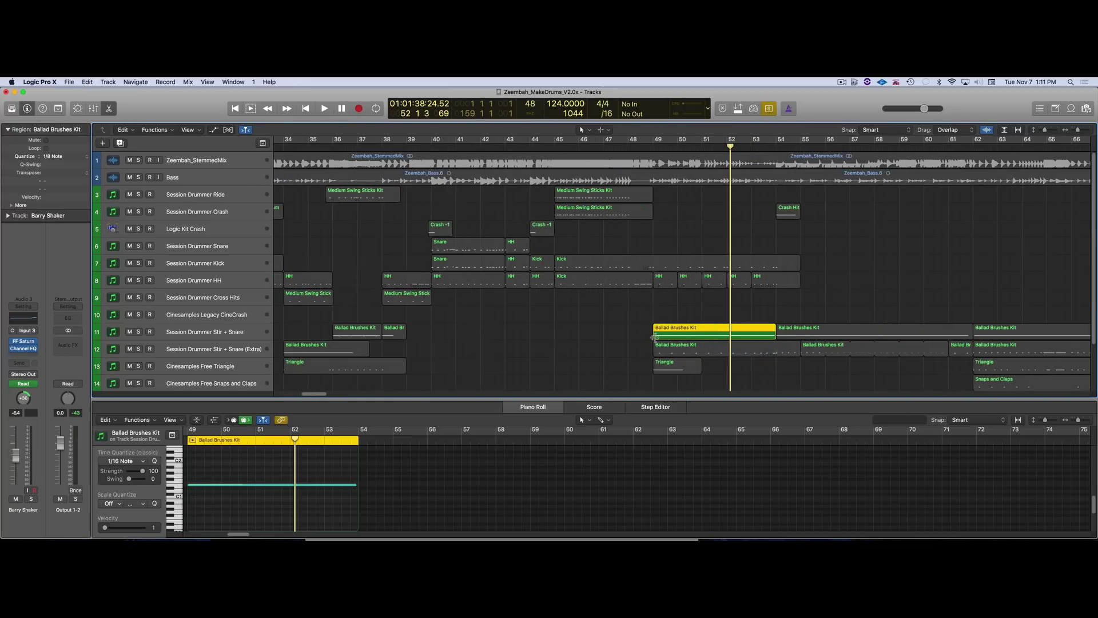
click(661, 337)
shift+click(693, 347)
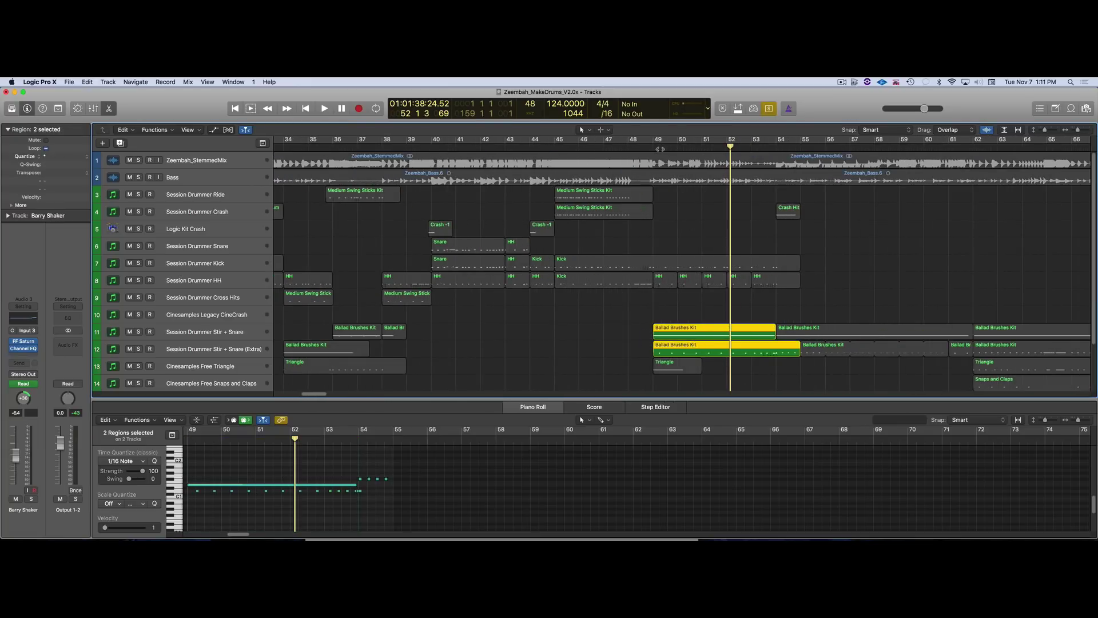
click(654, 148)
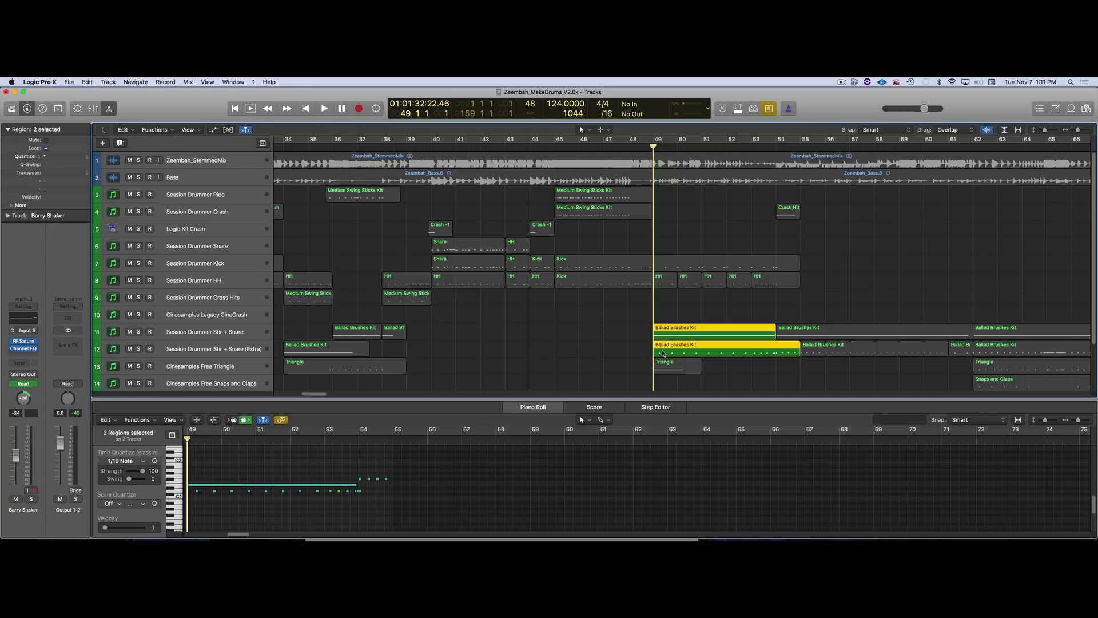
key(space)
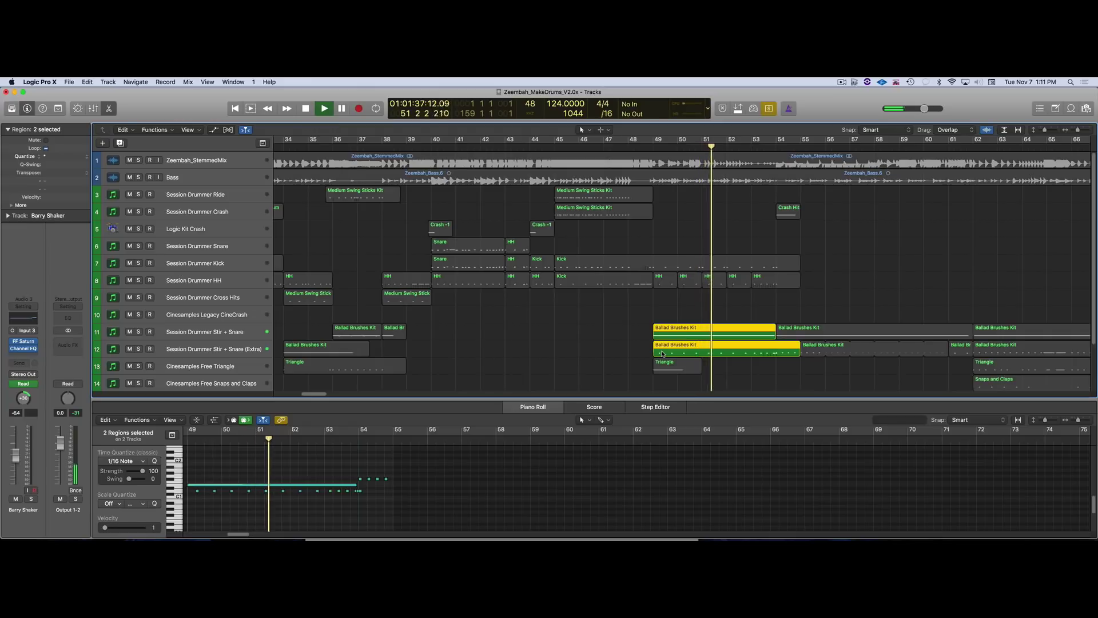
key(space)
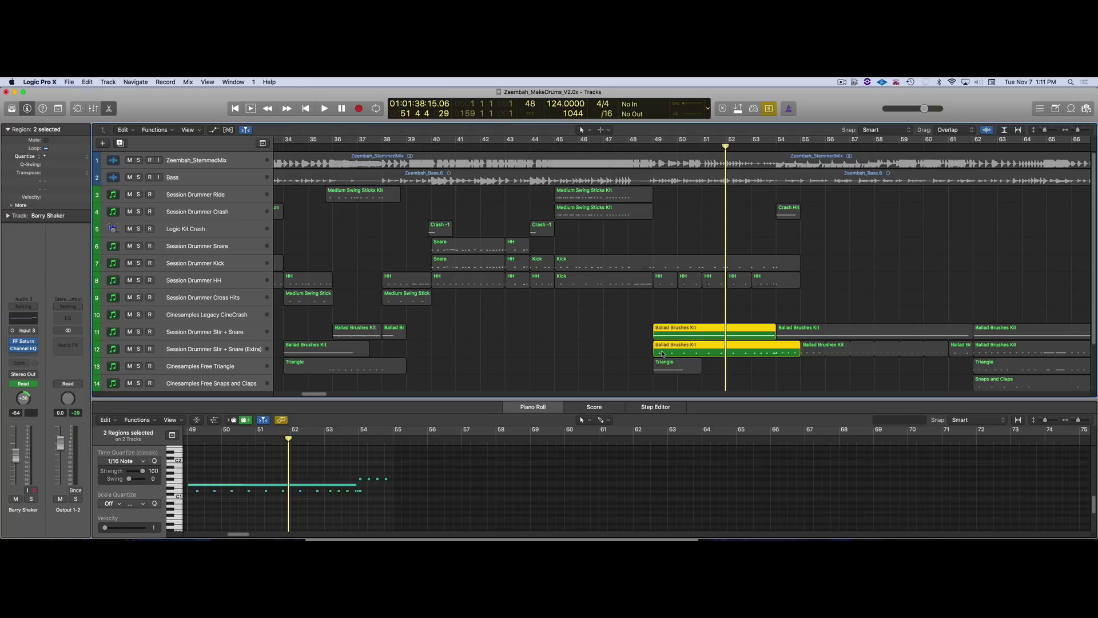
Select the kick track and the Legacy CineCrash track, and inspect the Virtual Tape Machines plug-in on their shared Aux 4 channel
key(super+Left)
key(super+Left)
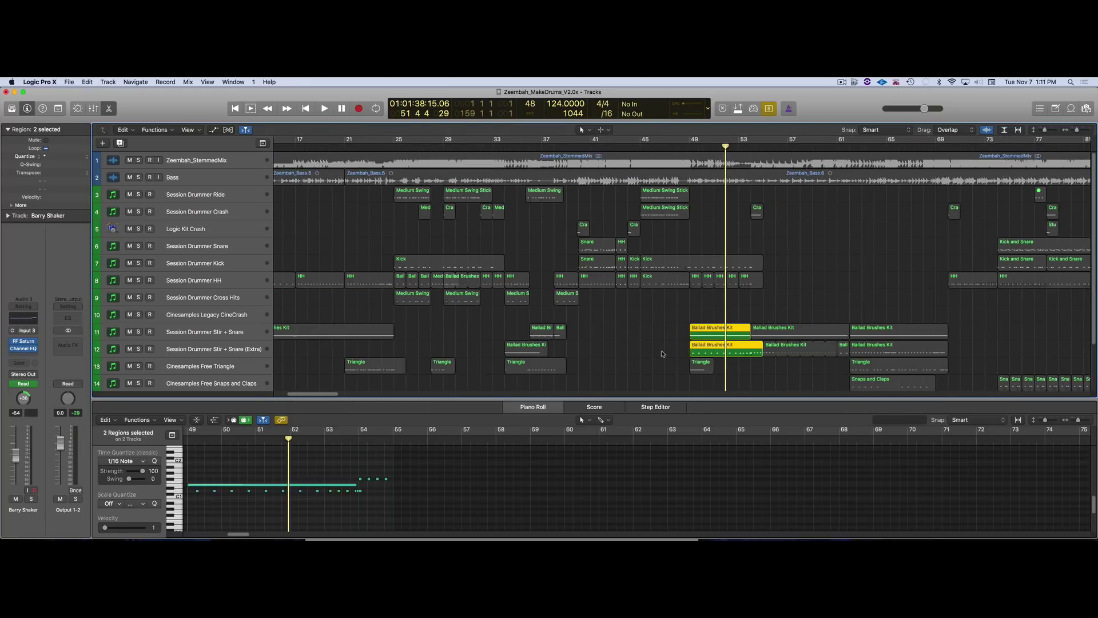
key(super+Left)
key(super+Left)
key(super+Left)
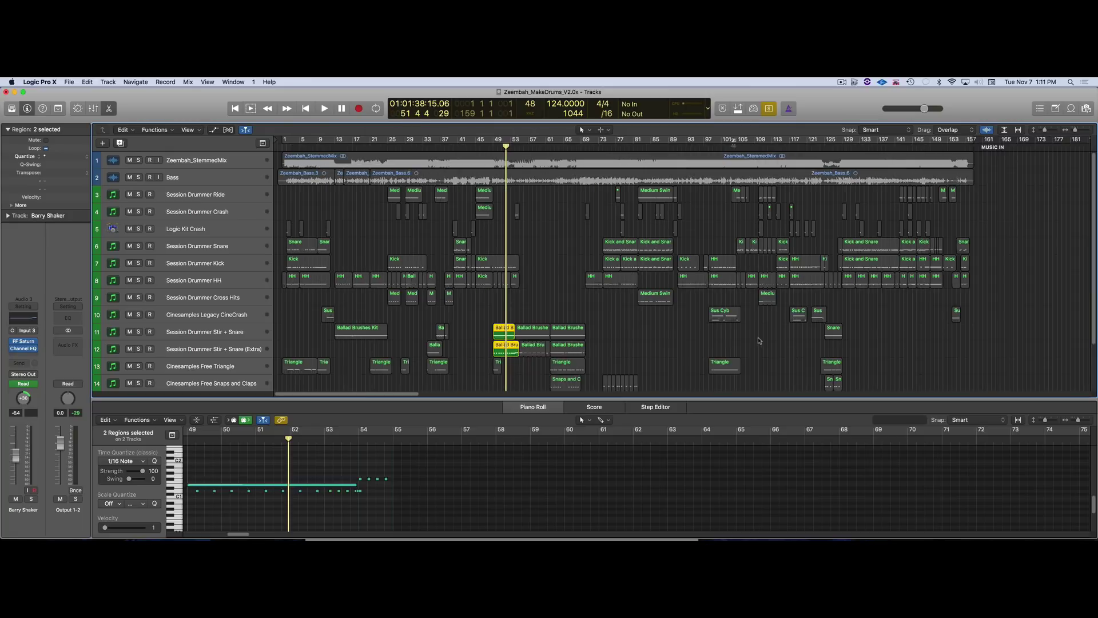
click(186, 272)
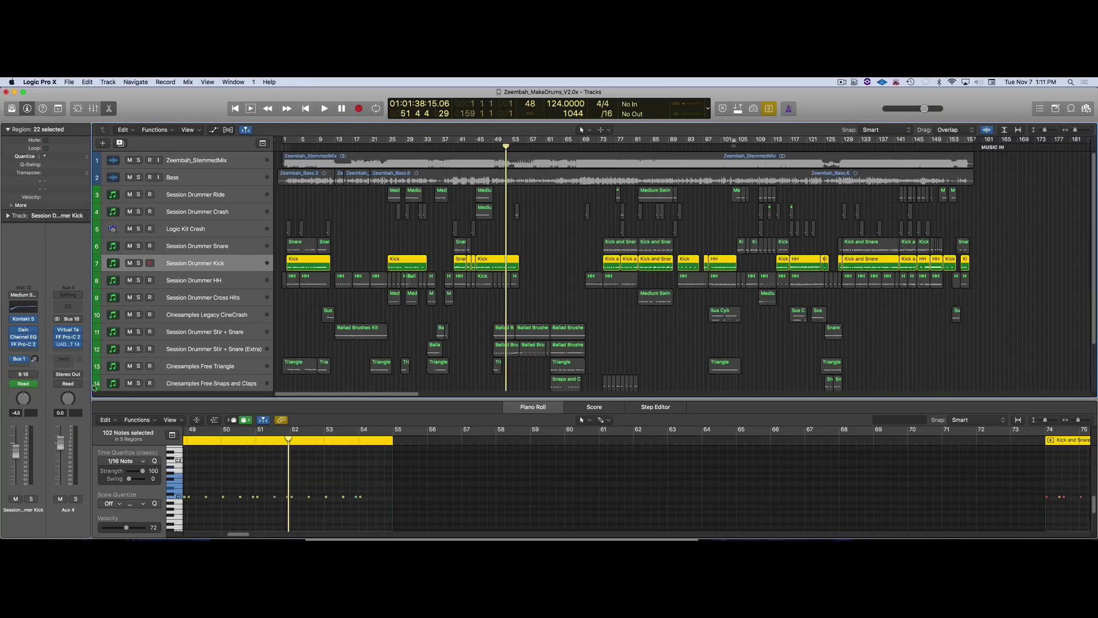
click(163, 316)
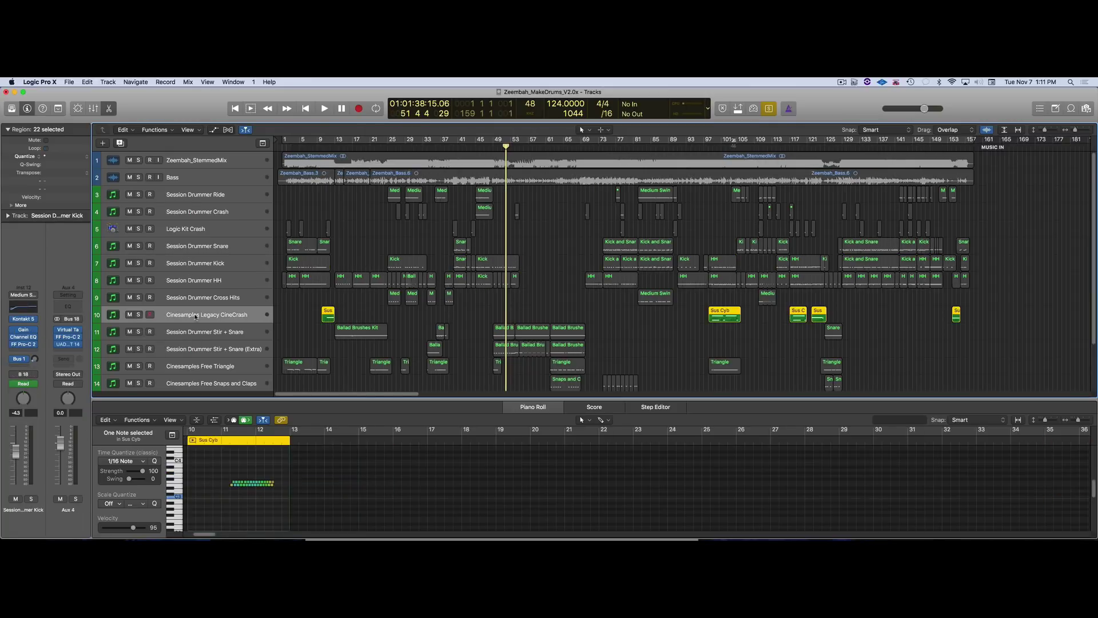
click(67, 334)
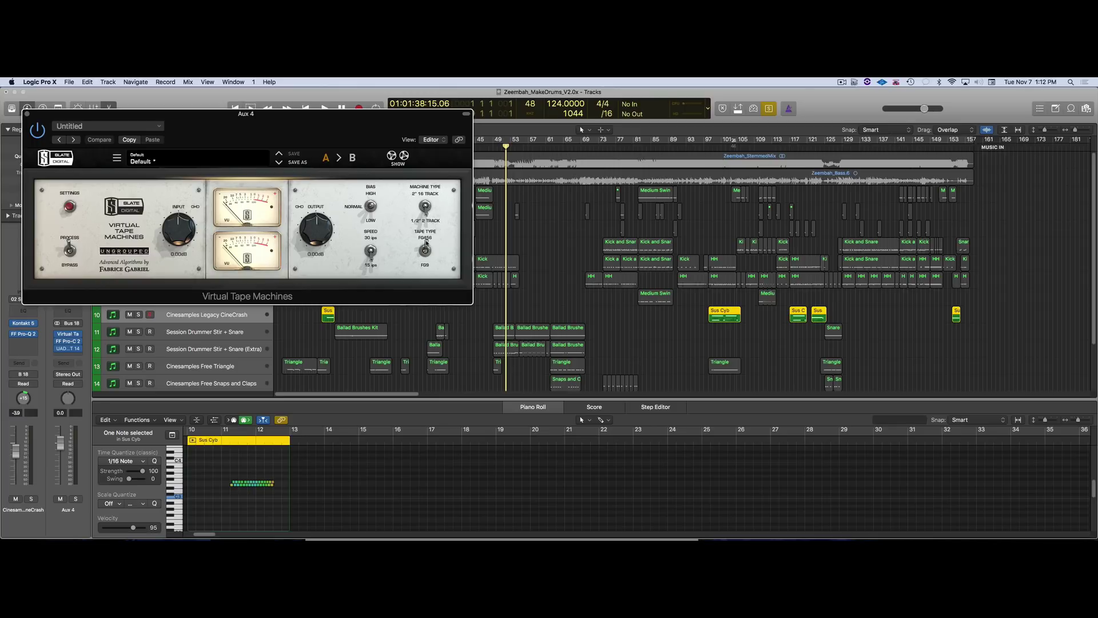
click(27, 115)
mouse_move(70, 351)
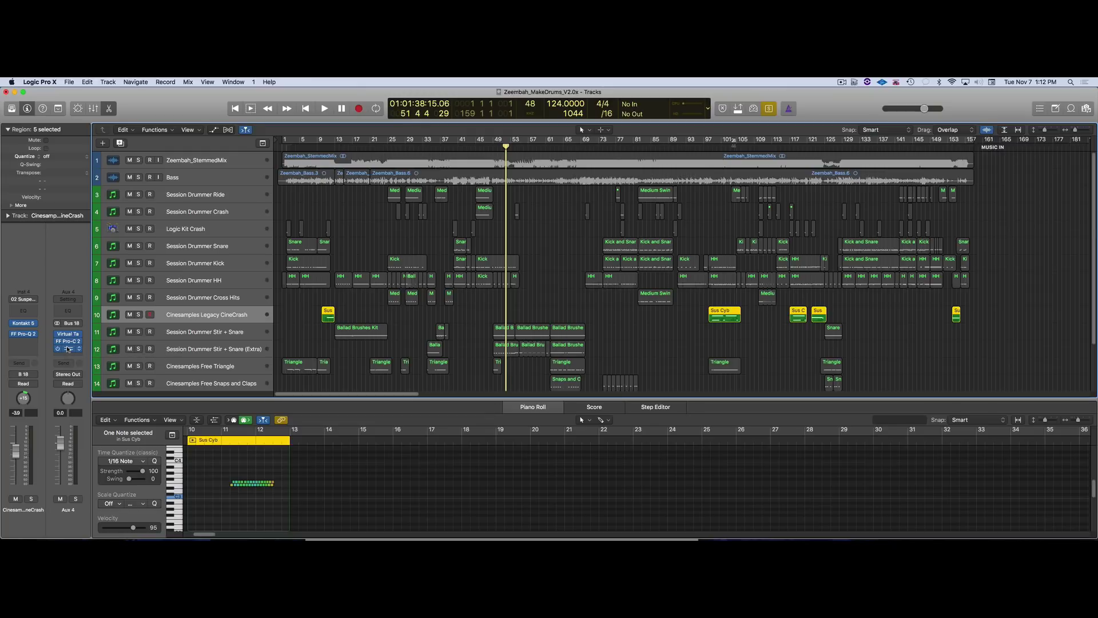
Turn solo off and select the Session Drummer Snare and Session Drummer Kick tracks in turn to examine their MIDI notes
key(super+Left)
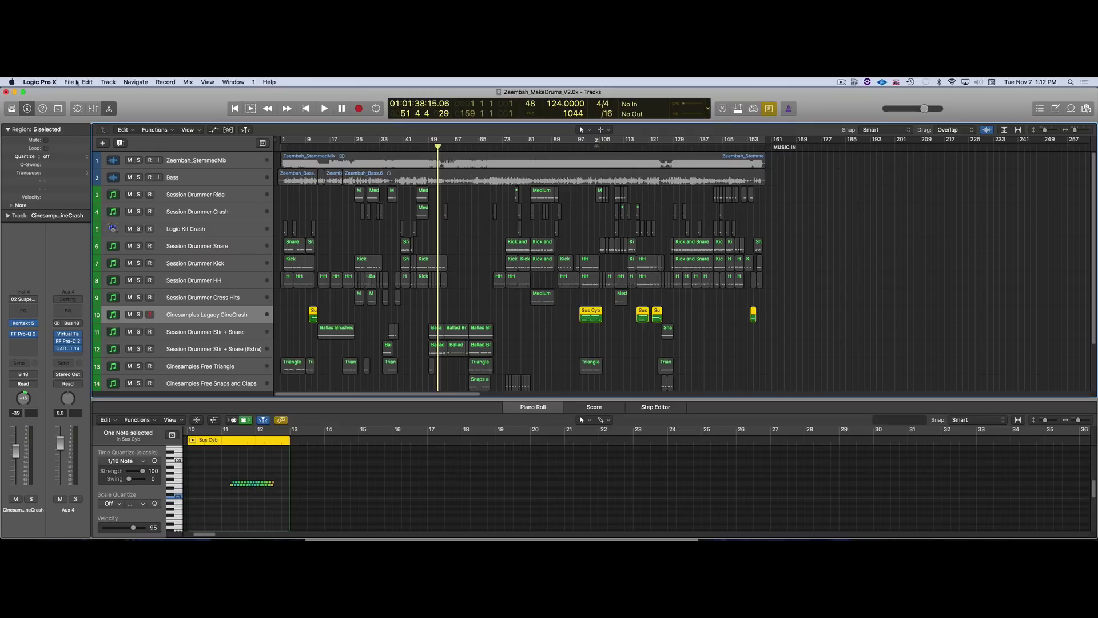
key(super+Right)
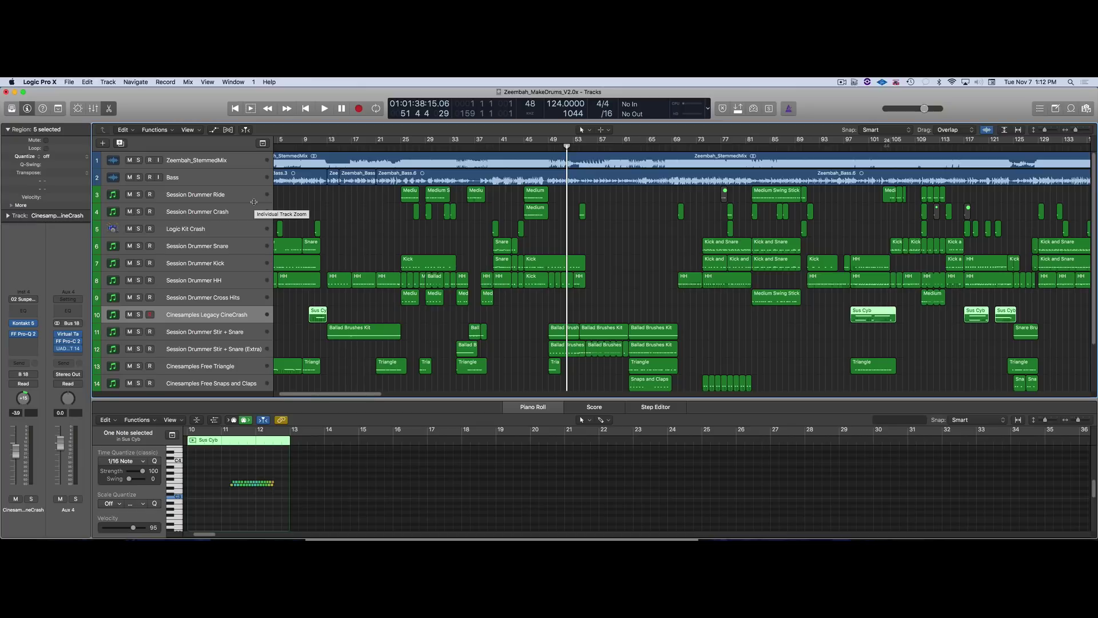
click(205, 251)
scroll(420, 256, left, 2)
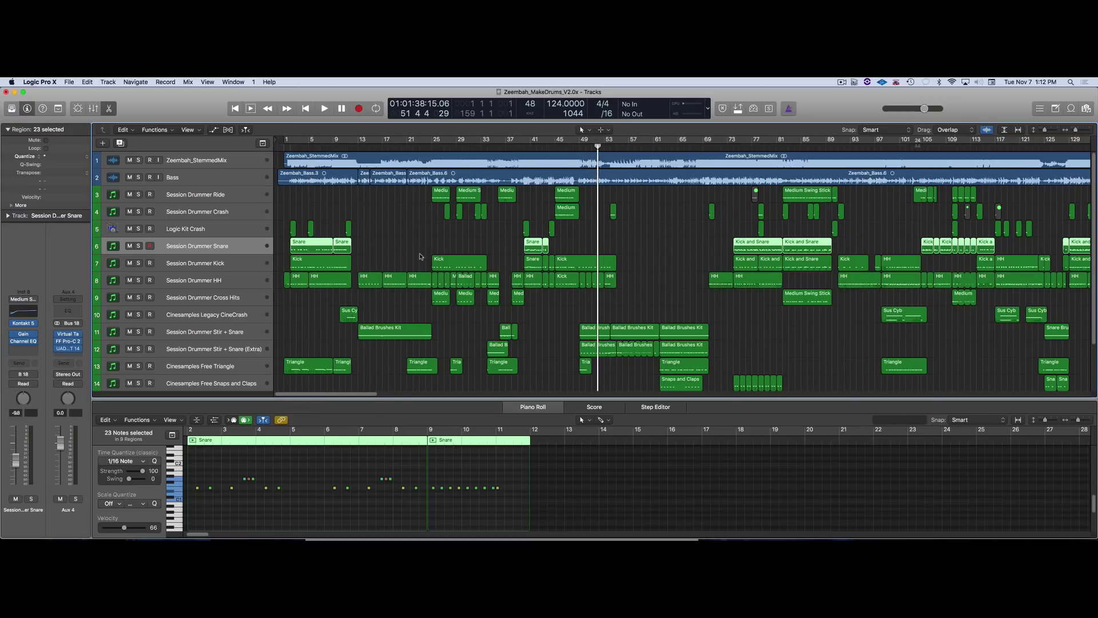
click(217, 264)
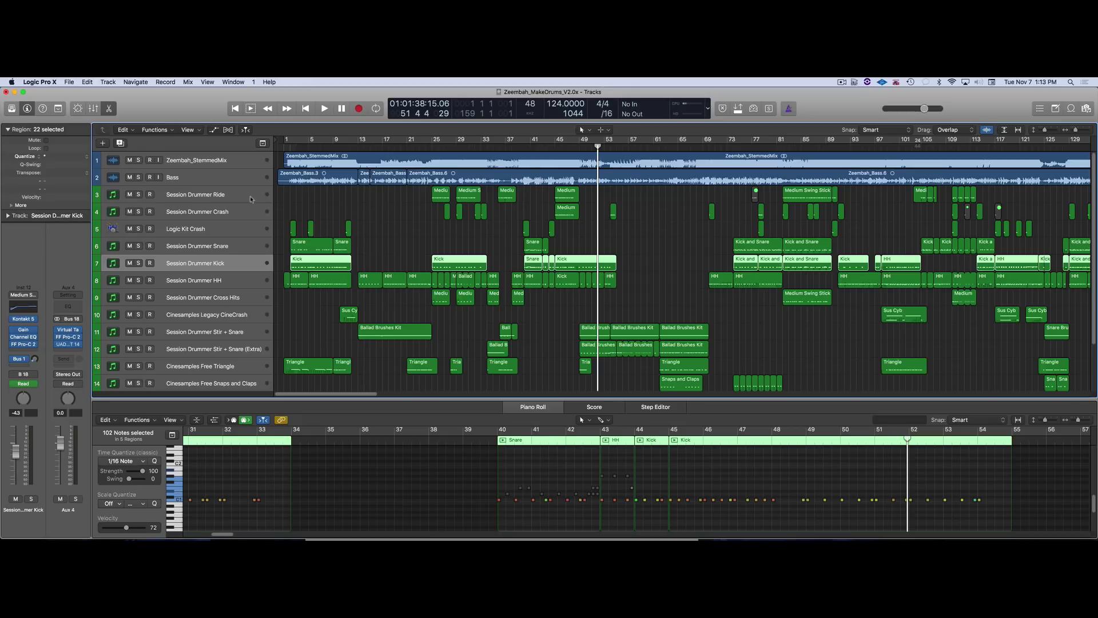
Solo and audition the Session Drummer Ride regions at bars 25 and 29, turn solo off and deselect them
click(213, 194)
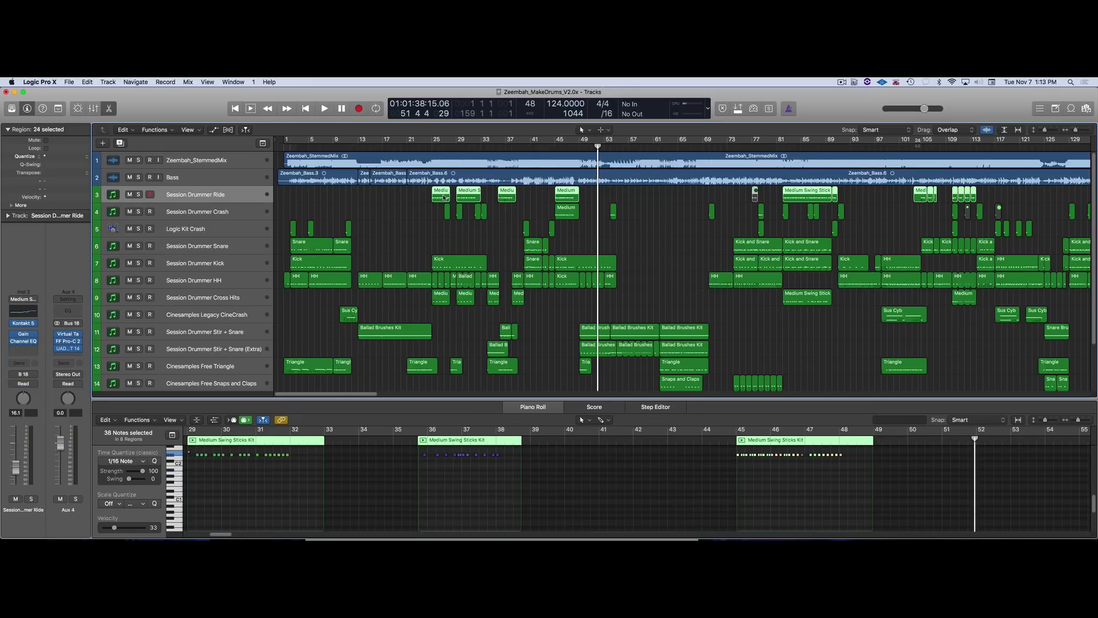
drag(409, 195, 484, 199)
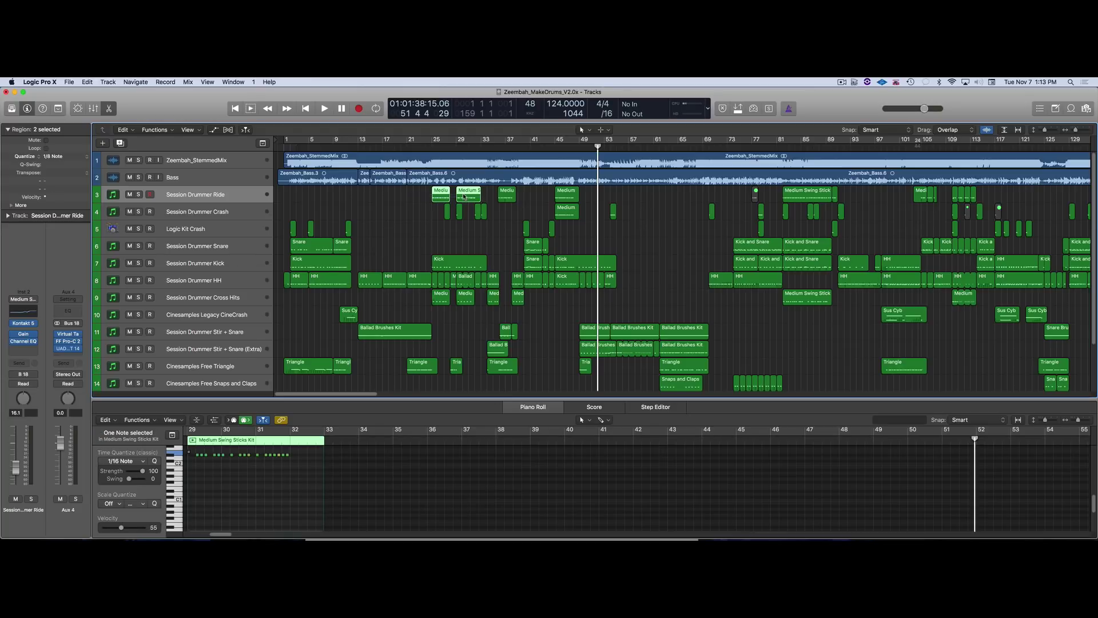
key(ctrl+s)
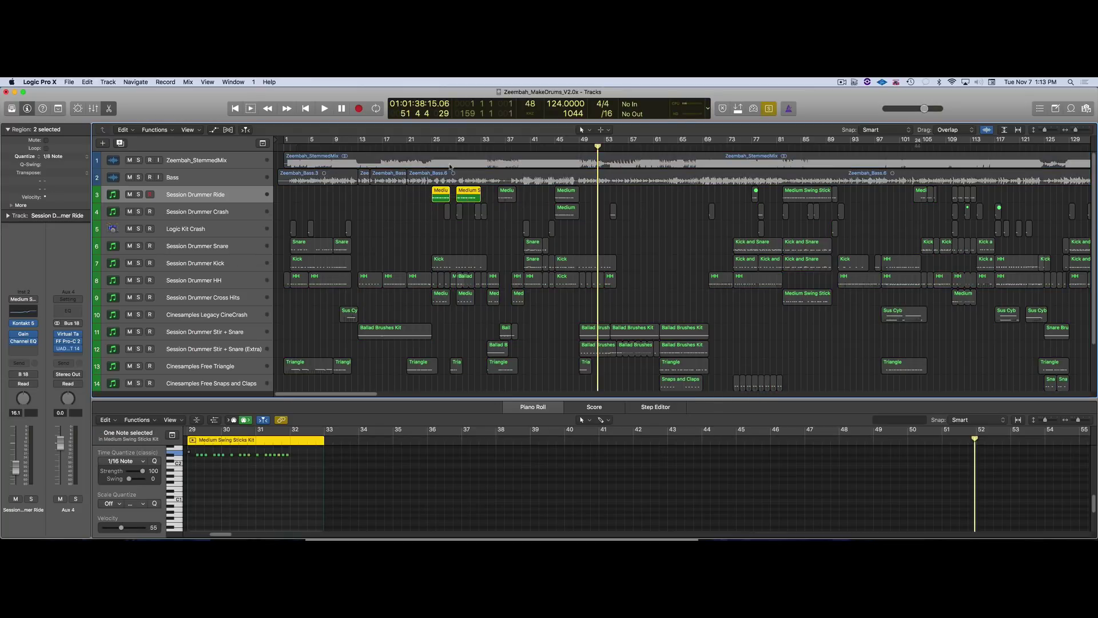
key(shift+Return)
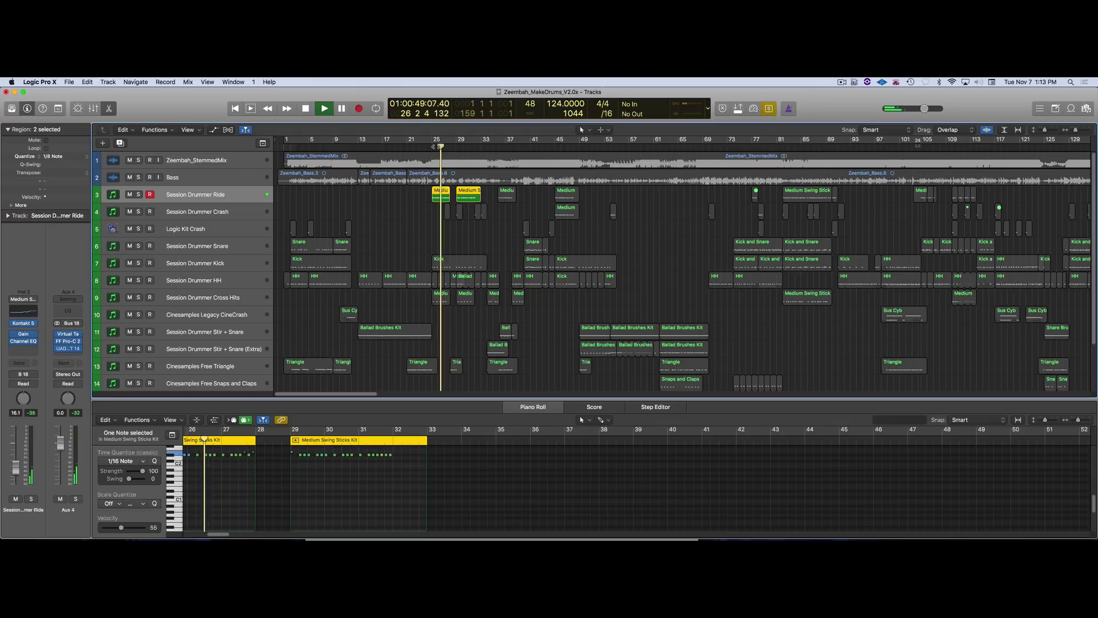
key(space)
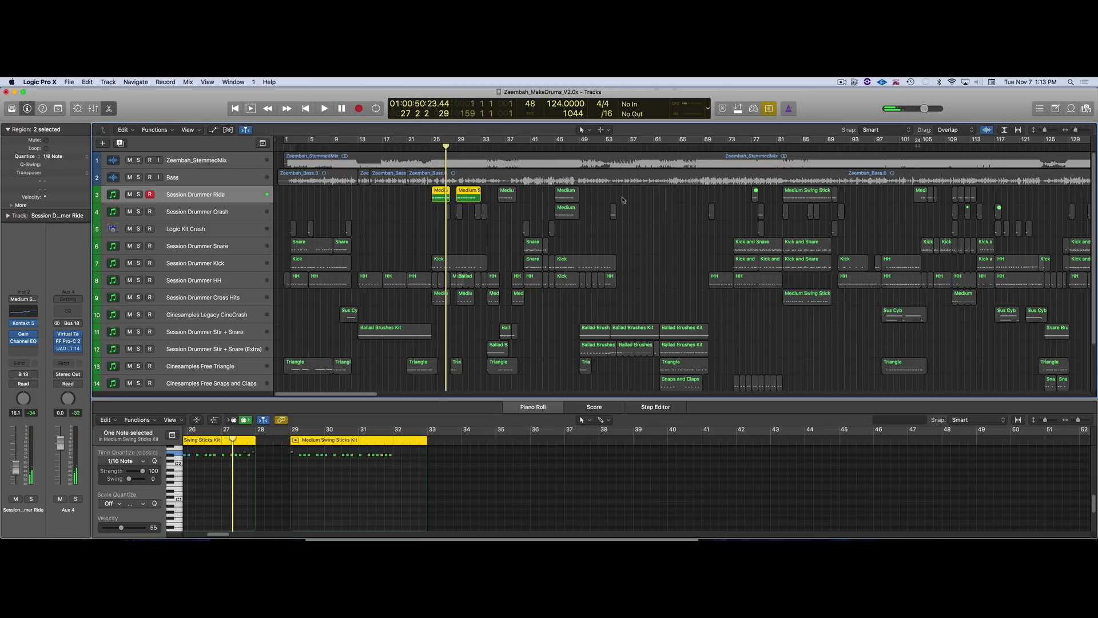
key(ctrl+s)
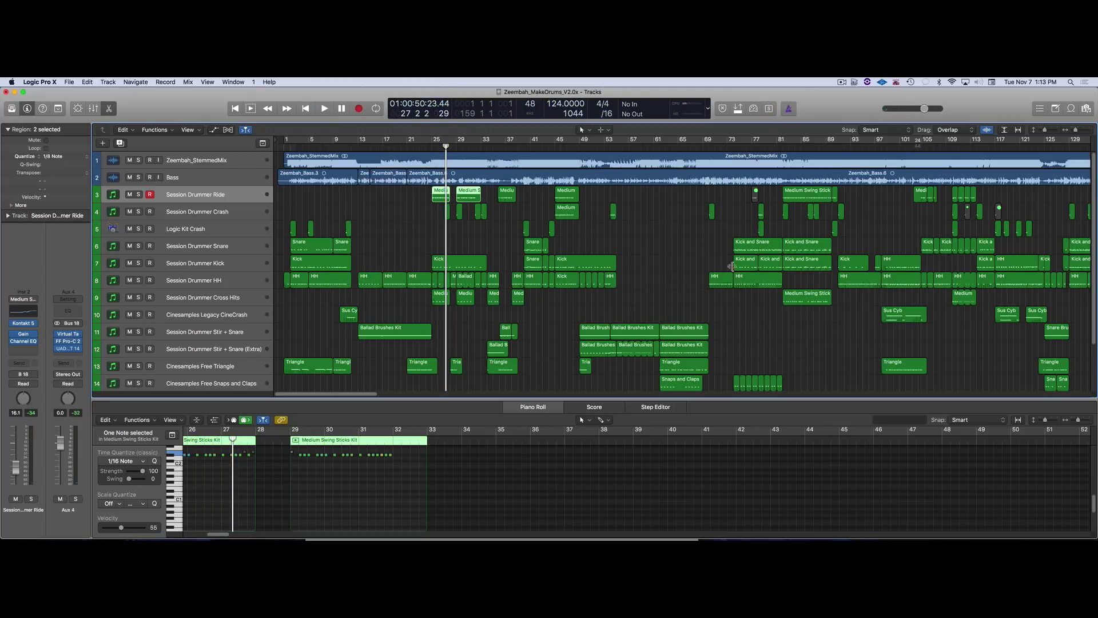
mouse_move(725, 245)
mouse_down()
mouse_move(738, 247)
mouse_move(705, 248)
mouse_up()
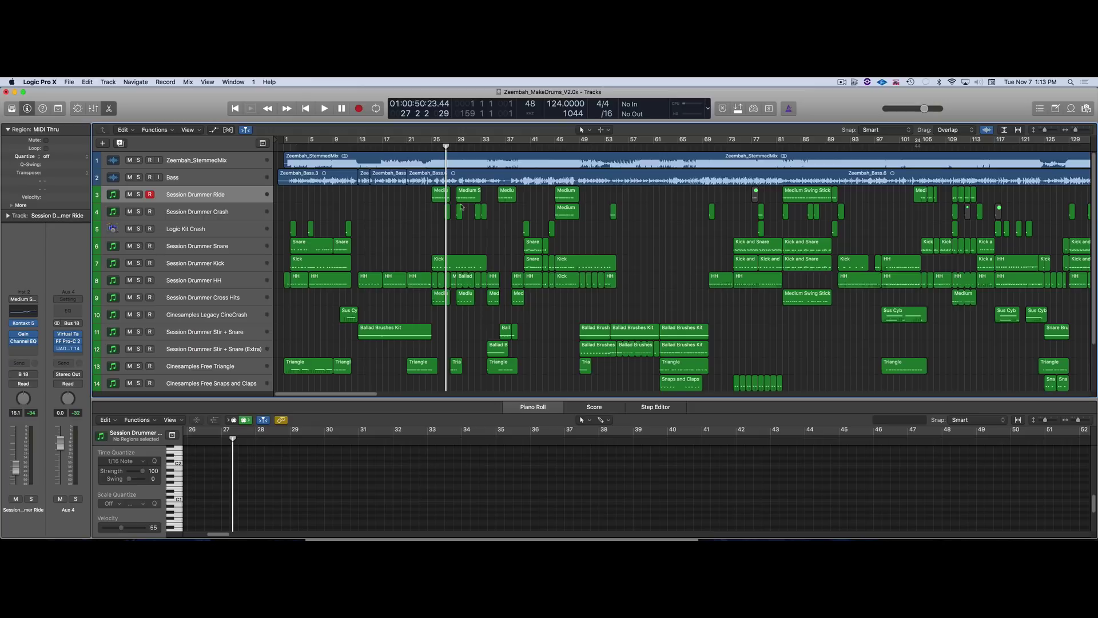
Select the bass regions starting at bars 15 and 21, then the whole Bass track, and inspect its Gain plug-in
click(384, 178)
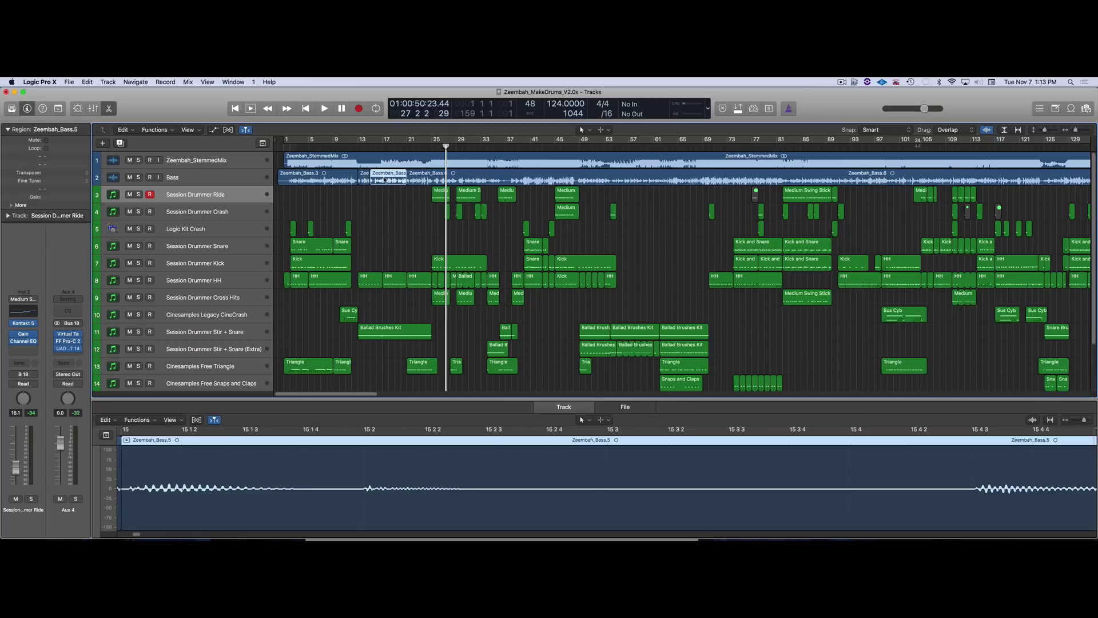
click(452, 181)
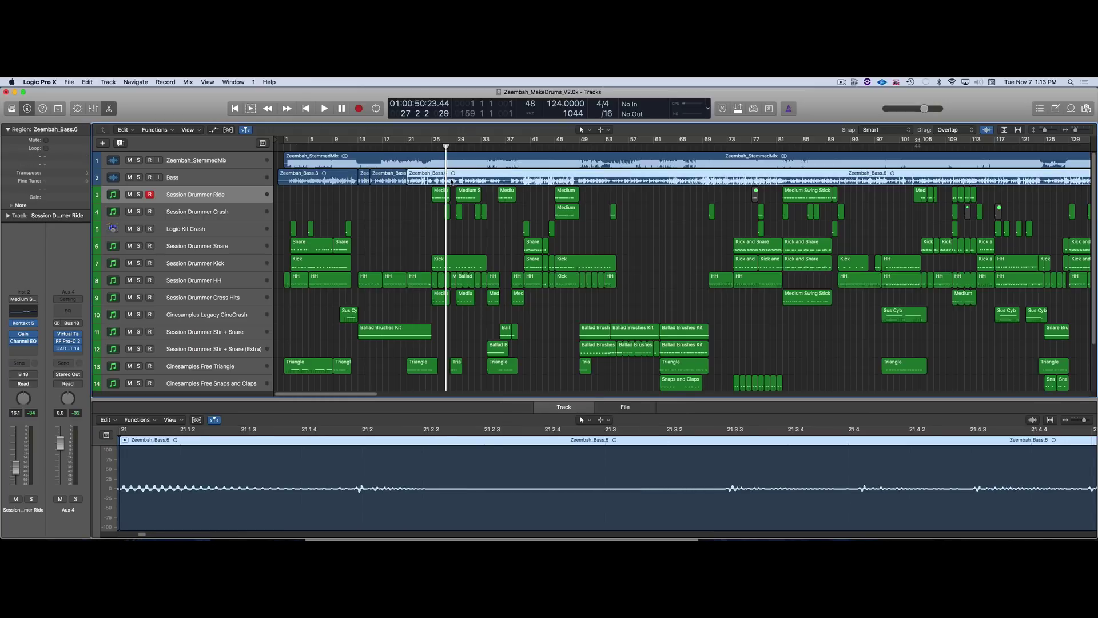
key(super+Left)
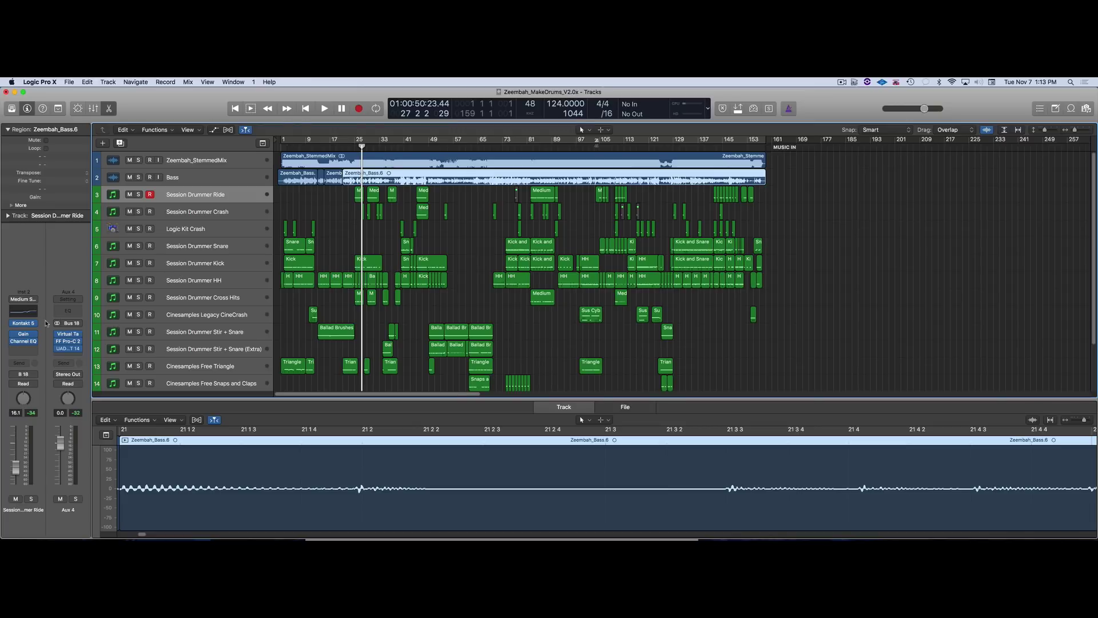
click(183, 180)
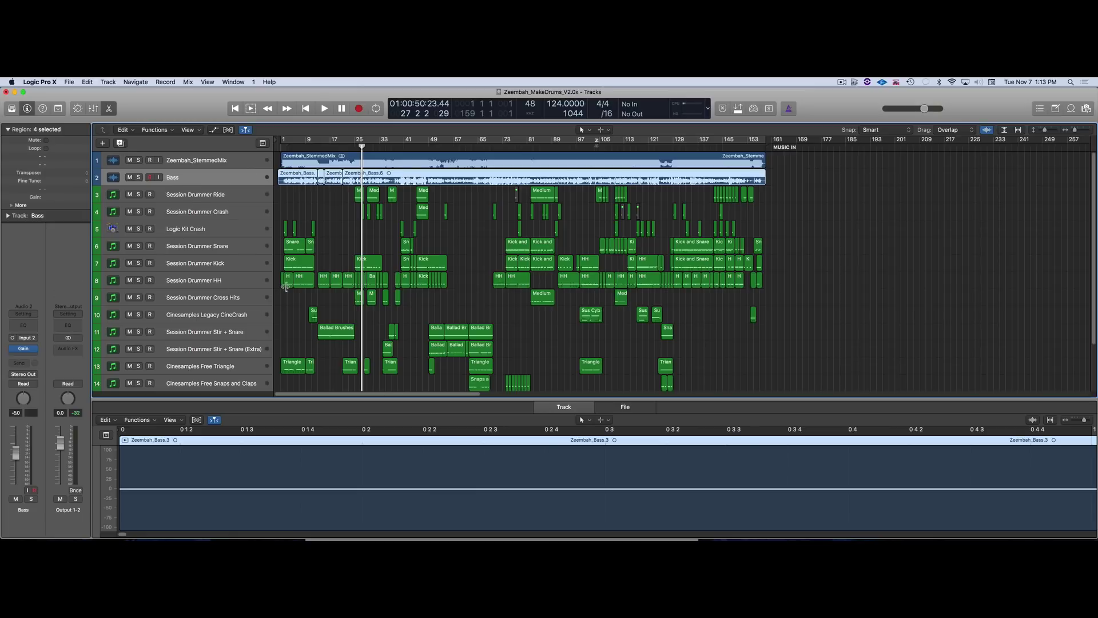
click(26, 349)
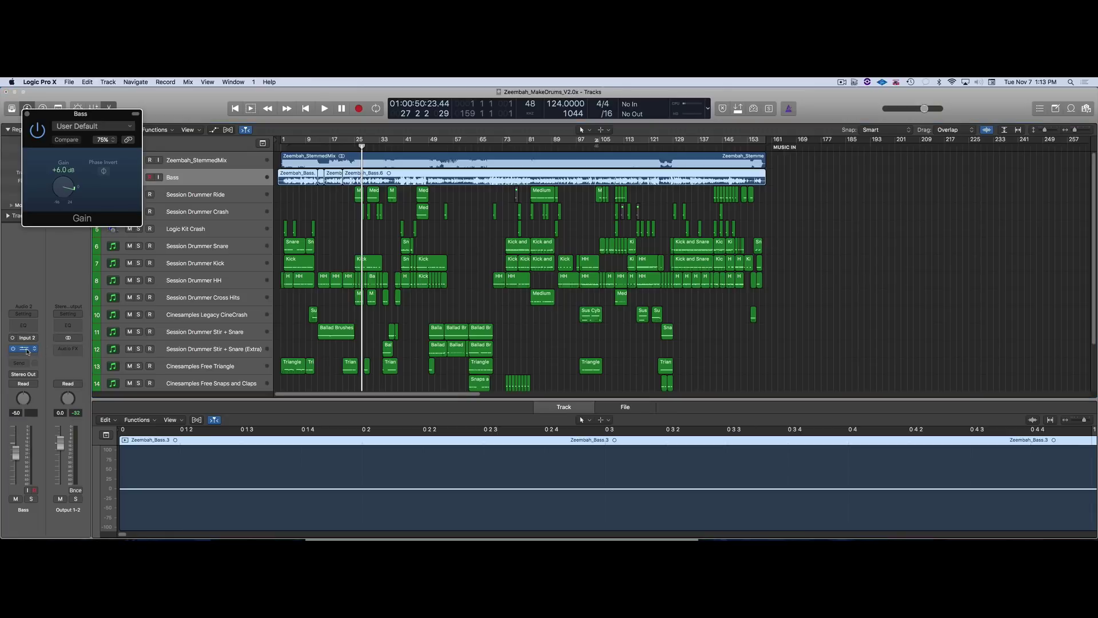
click(27, 113)
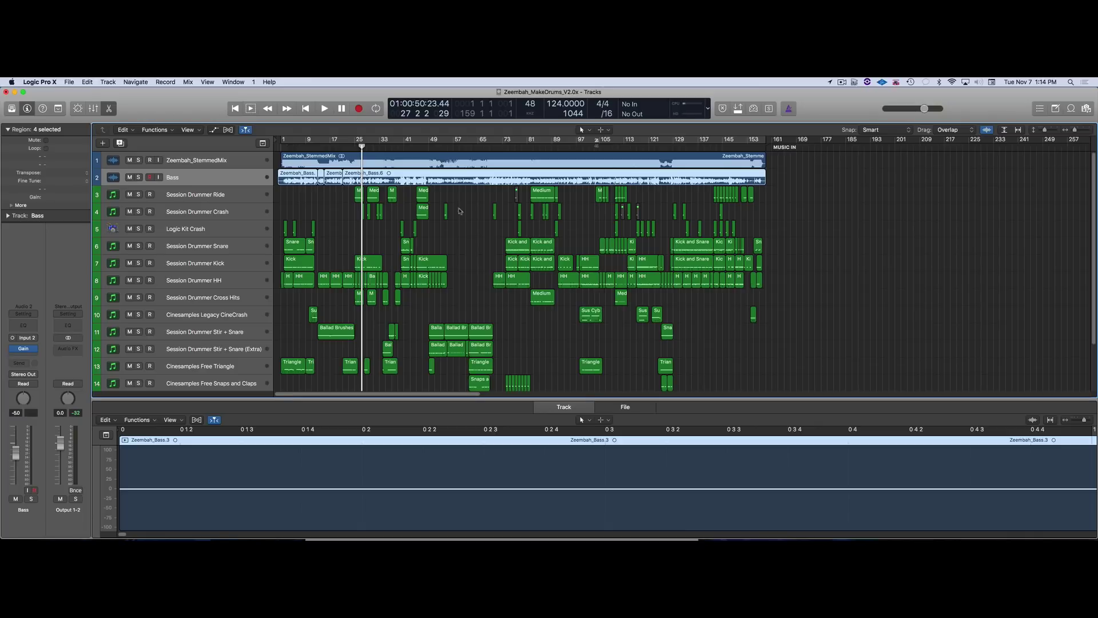
Reopen the Bass track's Gain plug-in, check the volume automation lanes, close both views and look over all the tracks
click(23, 349)
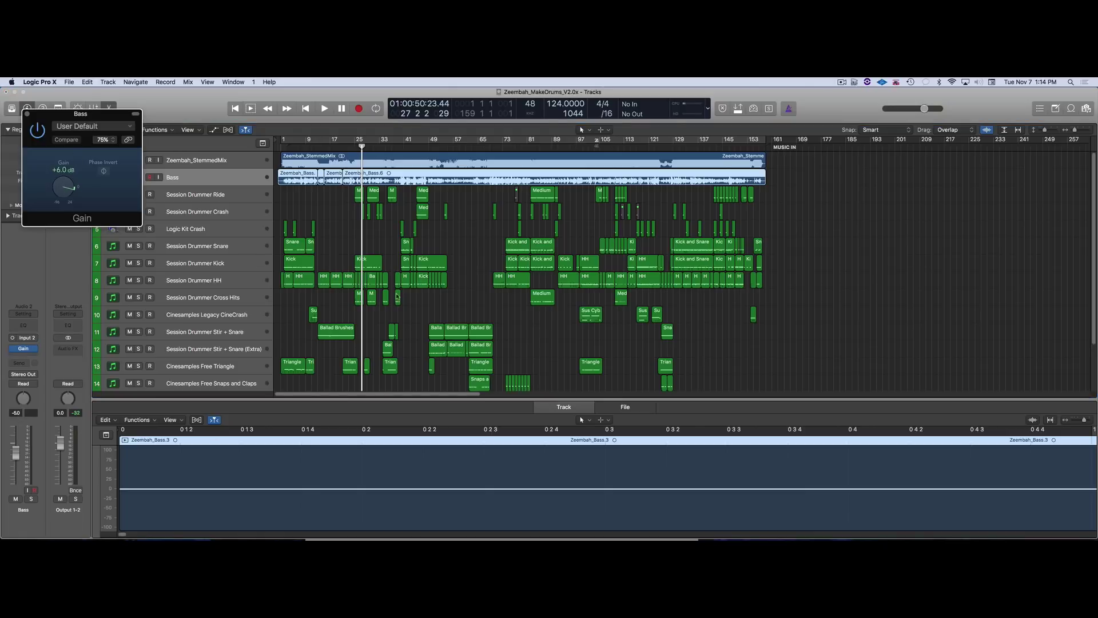
key(a)
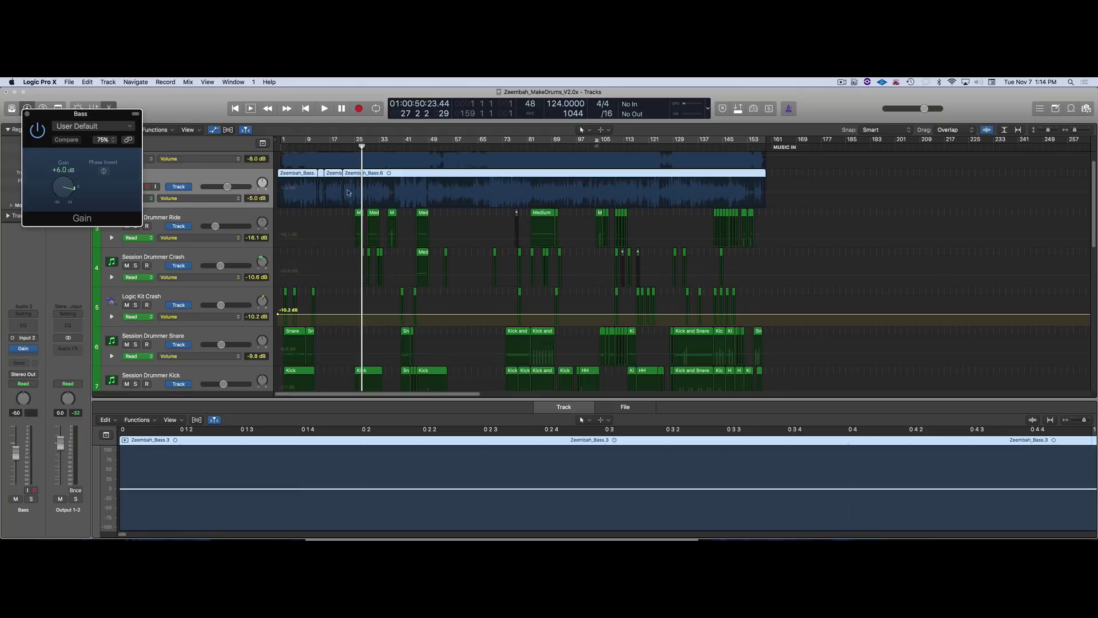
key(a)
key(super+w)
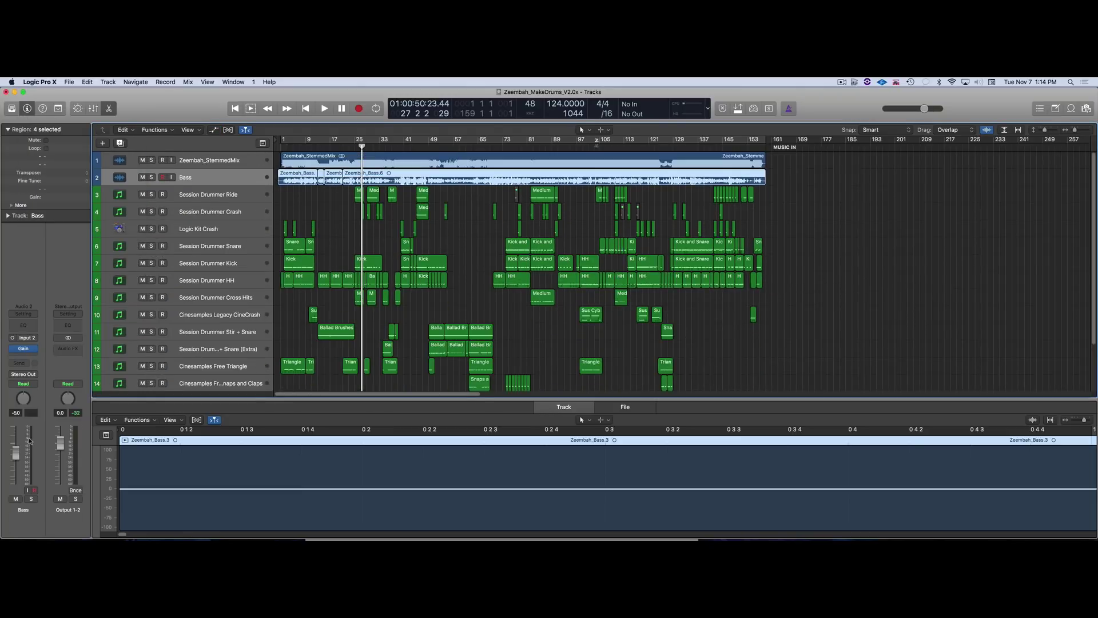
scroll(463, 313, down, 3)
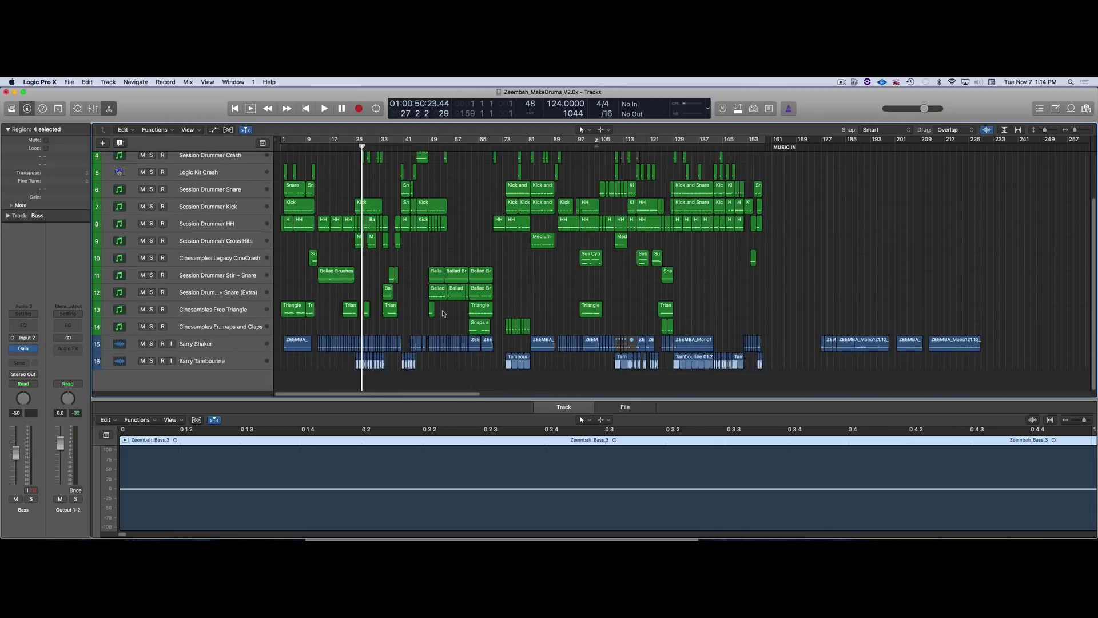
scroll(443, 313, up, 3)
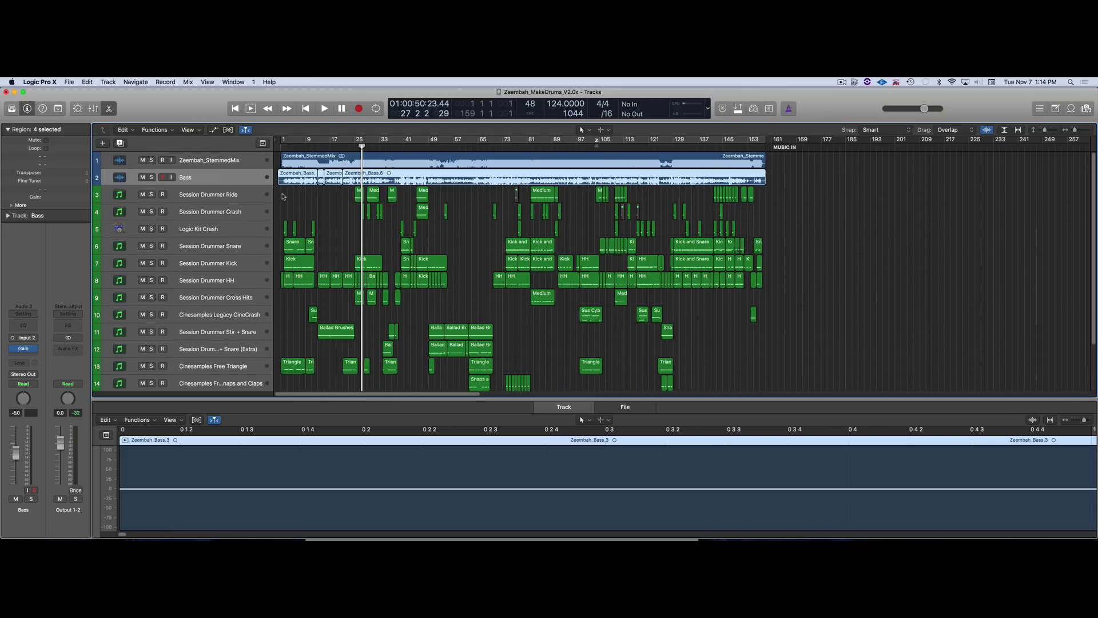